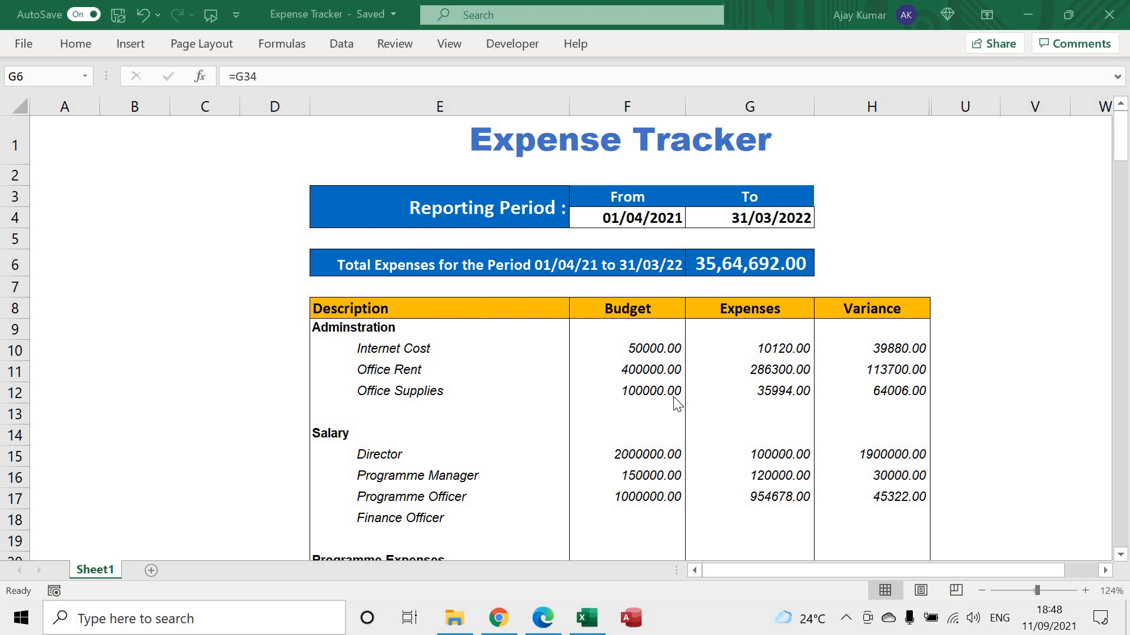
# Set the reporting period's To date in G4 to 30/06/2021
pyautogui.click(622, 216)
pyautogui.click(743, 218)
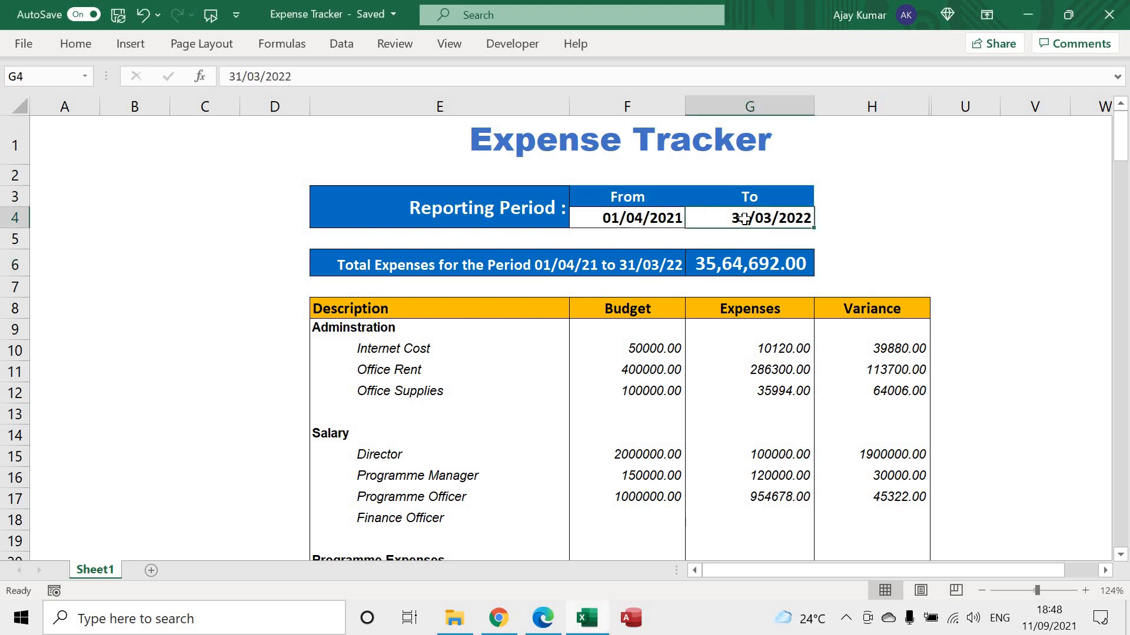
pyautogui.doubleClick(744, 219)
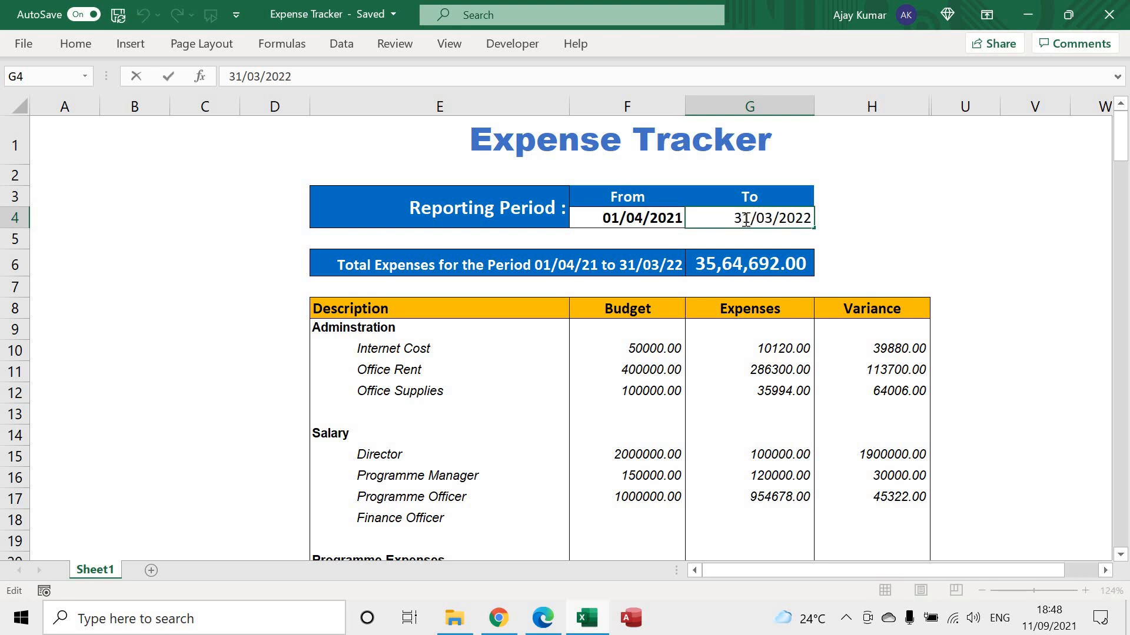
pyautogui.hotkey('shift', 'Right')
pyautogui.write('0')
pyautogui.press('Right')
pyautogui.press('Right')
pyautogui.hotkey('shift', 'Right')
pyautogui.write('6')
pyautogui.press('Right')
pyautogui.press('Right')
pyautogui.hotkey('shift', 'Right')
pyautogui.write('1')
pyautogui.press('Return')
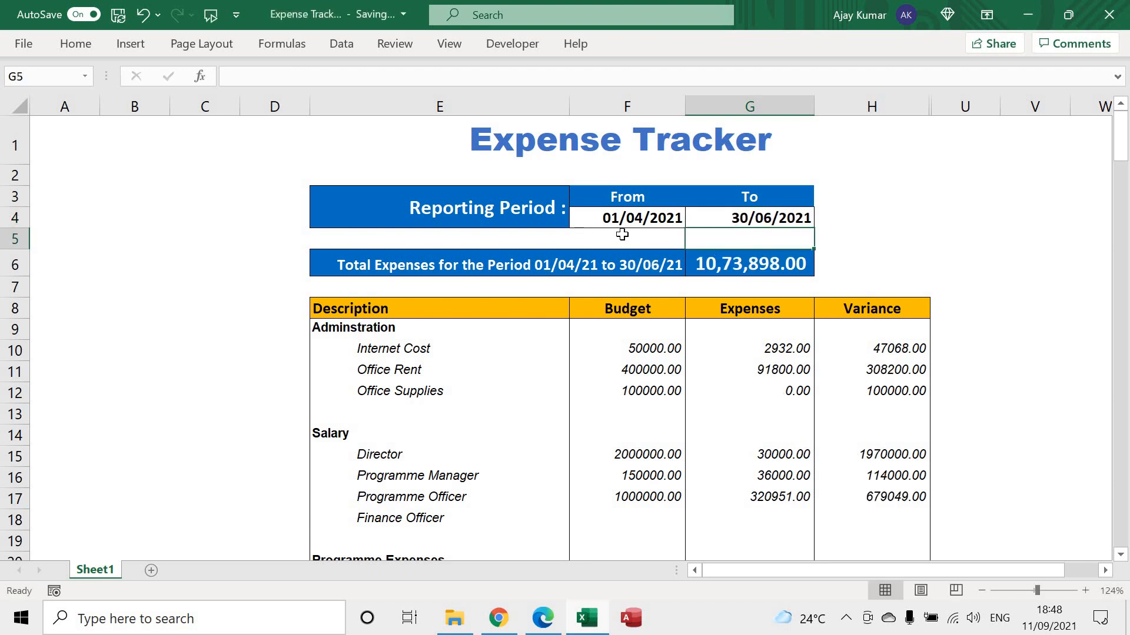
# Review the period's total expenses, the item rows through the grand total, and the expense formula for Development of Application
pyautogui.click(757, 261)
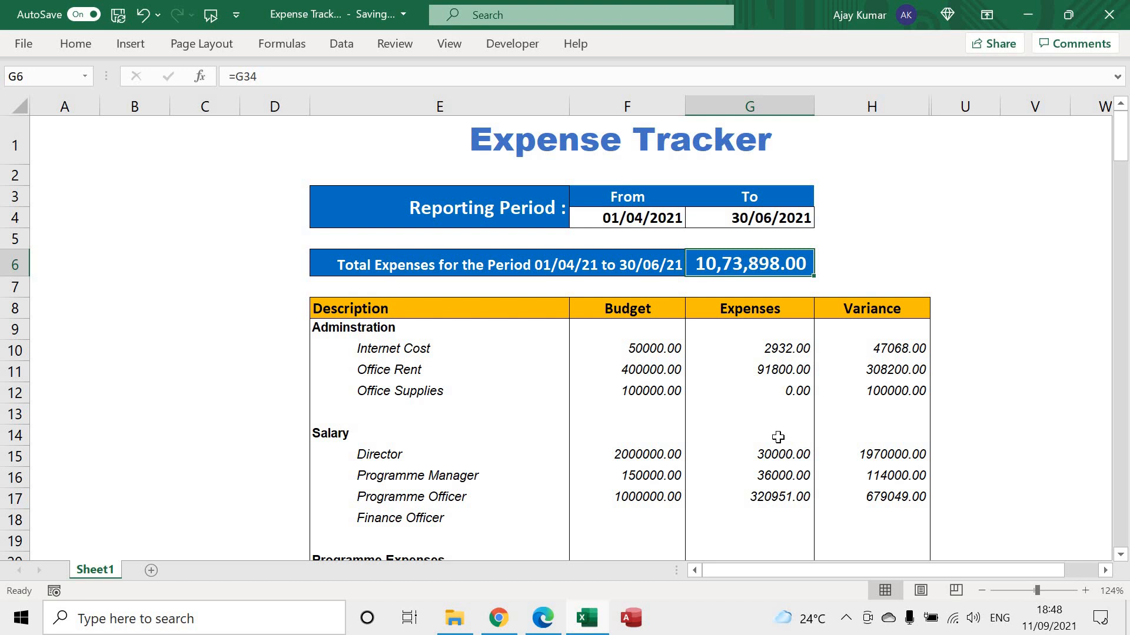
pyautogui.scroll(-2, 778, 437)
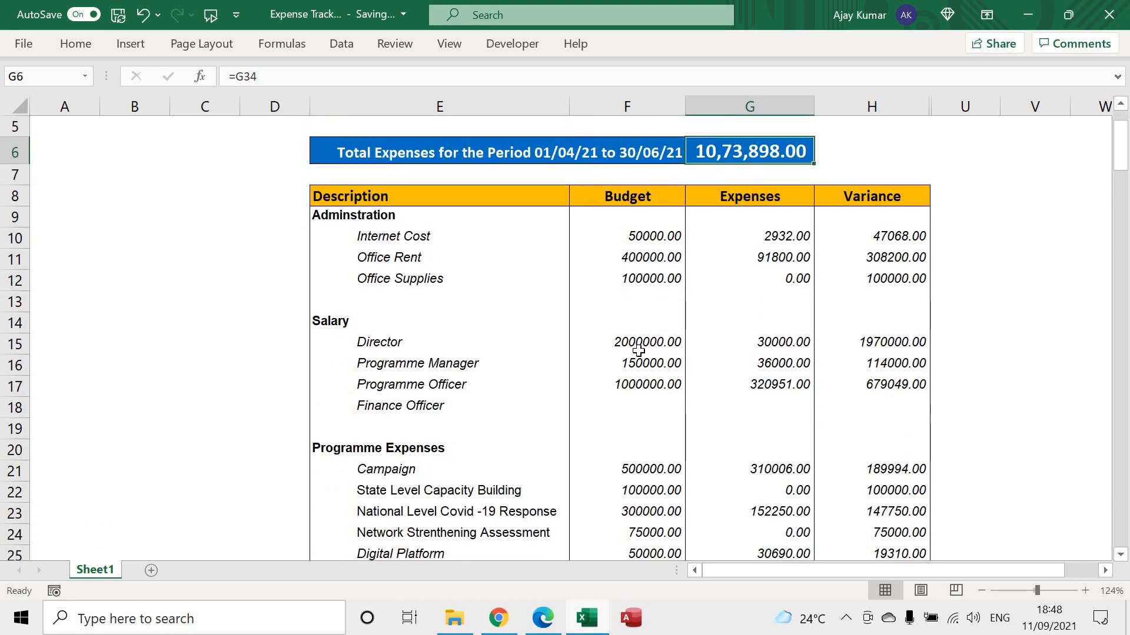
pyautogui.scroll(-3, 751, 475)
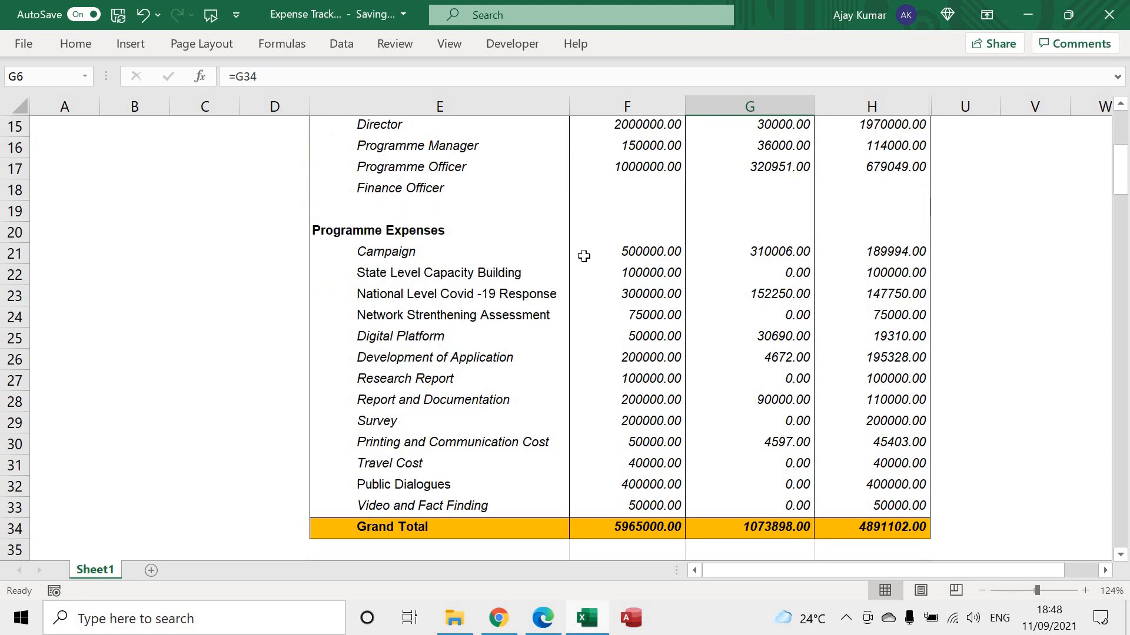
pyautogui.click(786, 363)
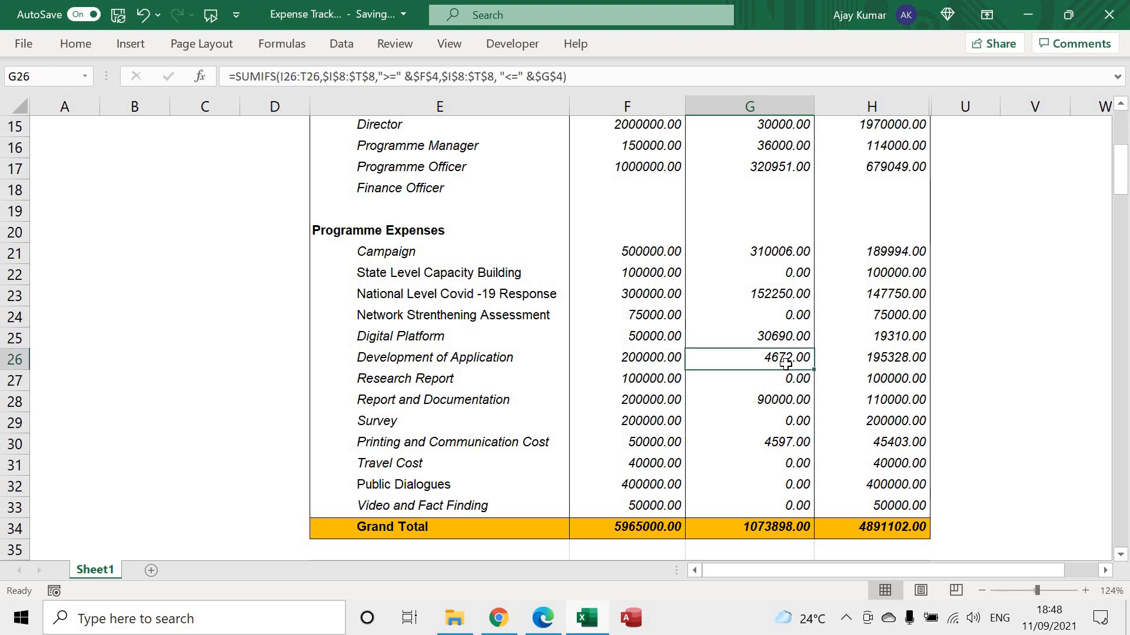
pyautogui.scroll(5, 786, 363)
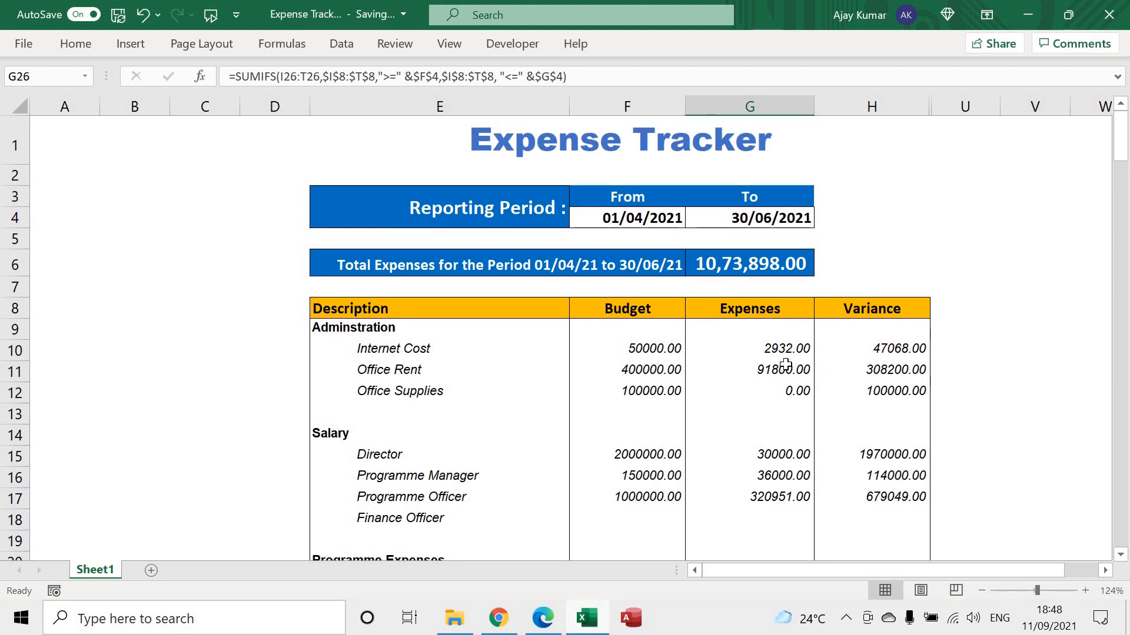
# Set the reporting period's To date in G4 to 30/04/2021
pyautogui.doubleClick(743, 219)
pyautogui.press('Left')
pyautogui.press('Left')
pyautogui.press('Left')
pyautogui.press('Left')
pyautogui.press('Left')
pyautogui.press('Left')
pyautogui.press('Left')
pyautogui.press('BackSpace')
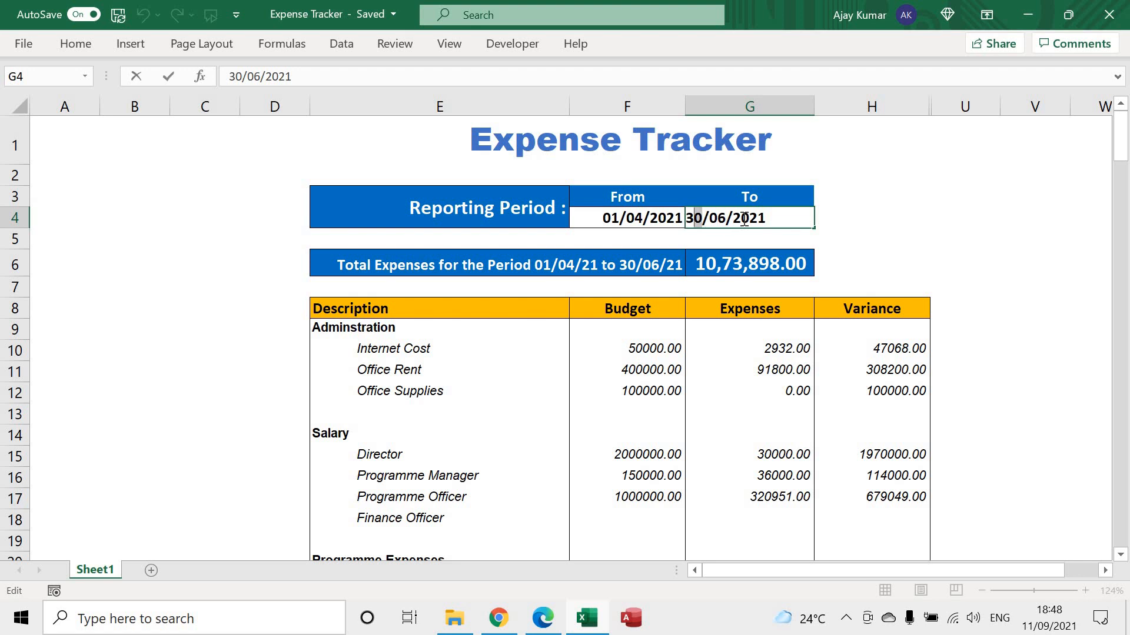
pyautogui.write('1')
pyautogui.press('Right')
pyautogui.press('Right')
pyautogui.press('Delete')
pyautogui.write('4')
pyautogui.press('Left')
pyautogui.press('Left')
pyautogui.press('Left')
pyautogui.press('Left')
pyautogui.hotkey('shift', 'Right')
pyautogui.write('0')
pyautogui.press('Return')
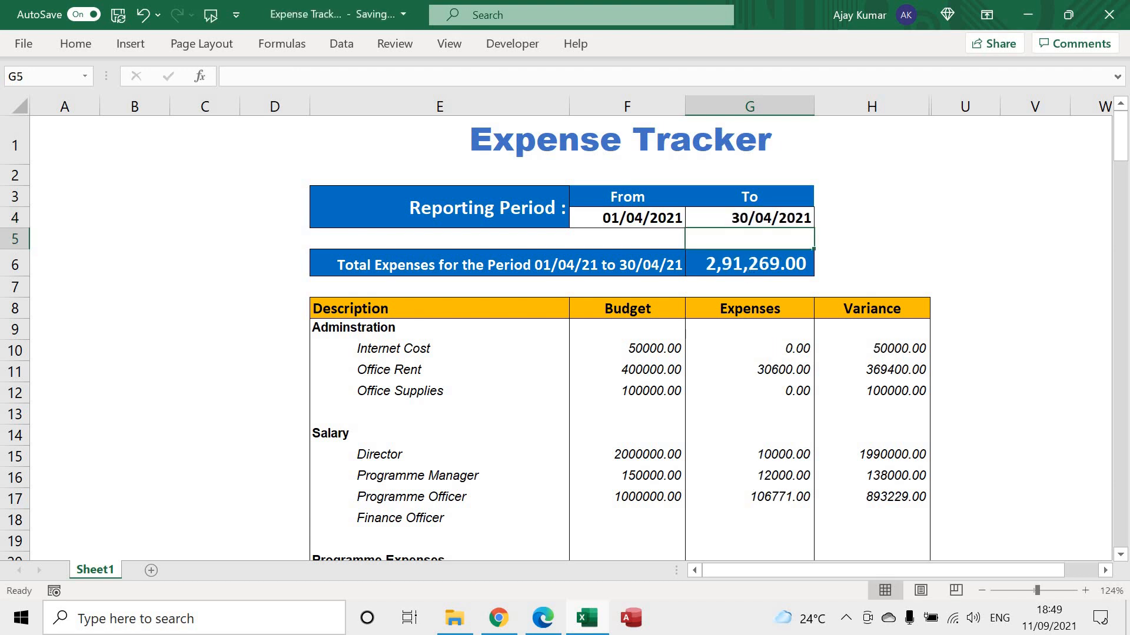
# Unhide the monthly expense columns between columns H and U
pyautogui.scroll(-8, 750, 474)
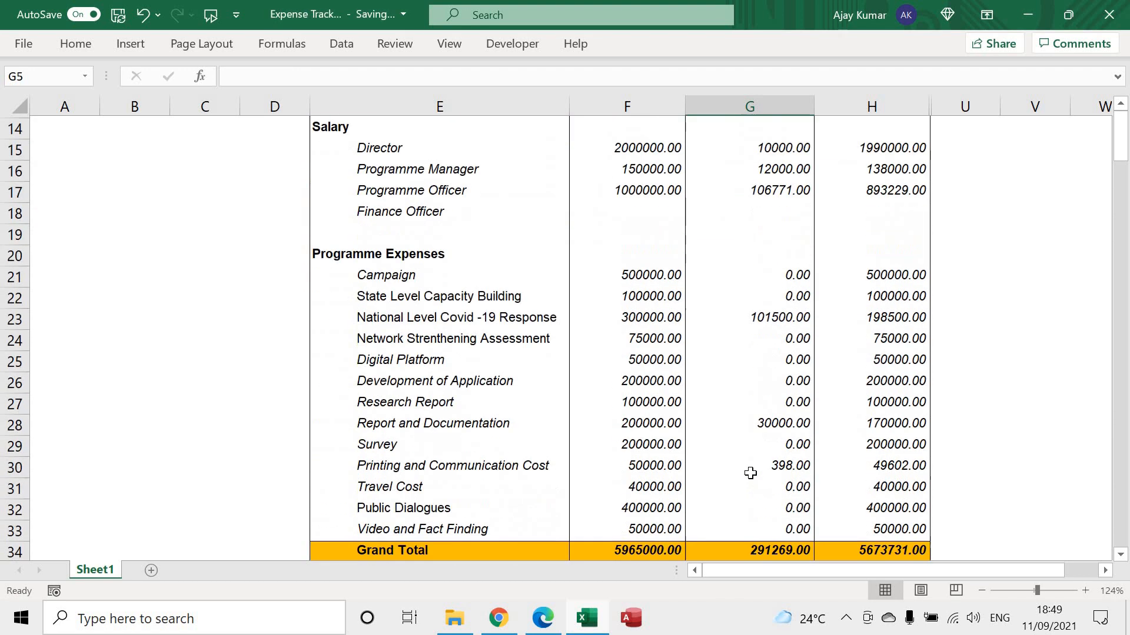
pyautogui.scroll(7, 748, 192)
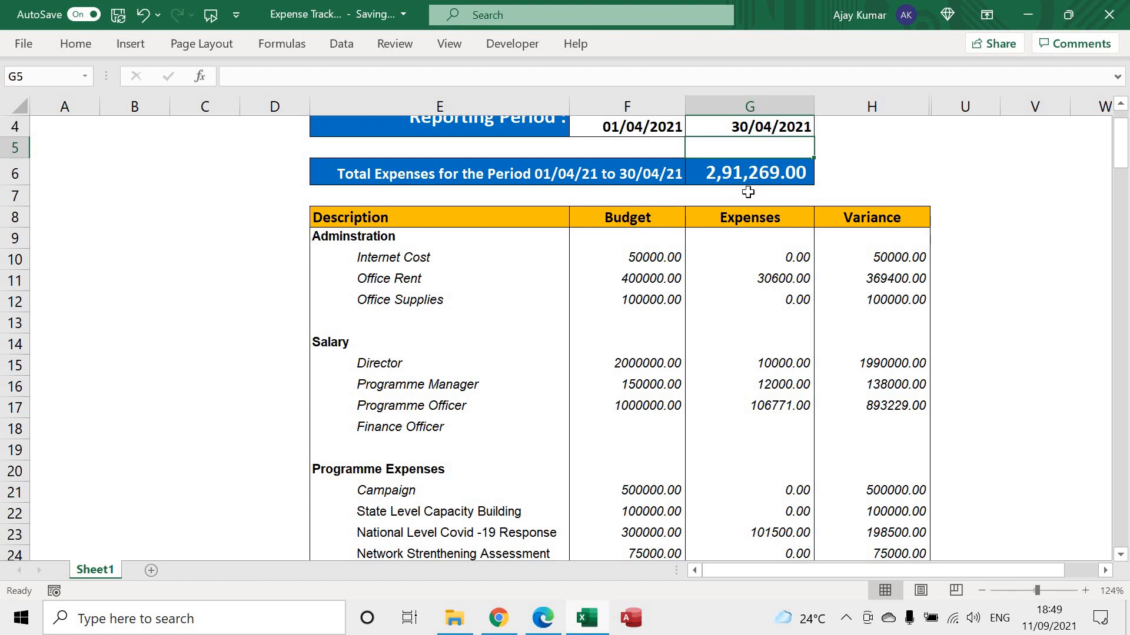
pyautogui.scroll(1, 747, 192)
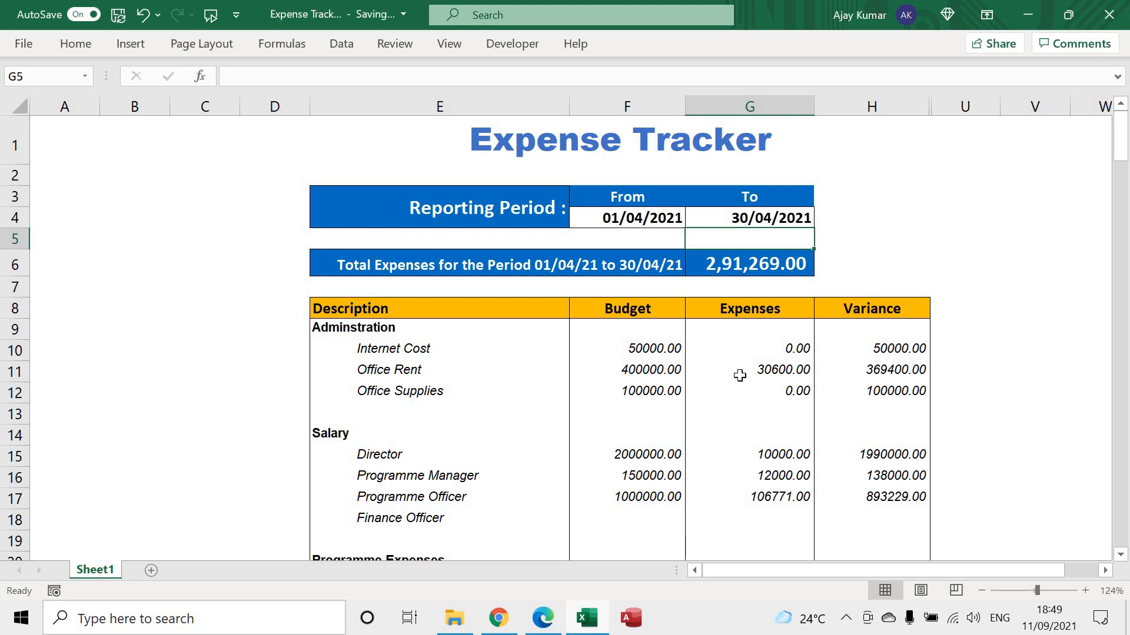
pyautogui.keyDown('ctrl'); pyautogui.scroll(-2, 739, 375); pyautogui.keyUp('ctrl')
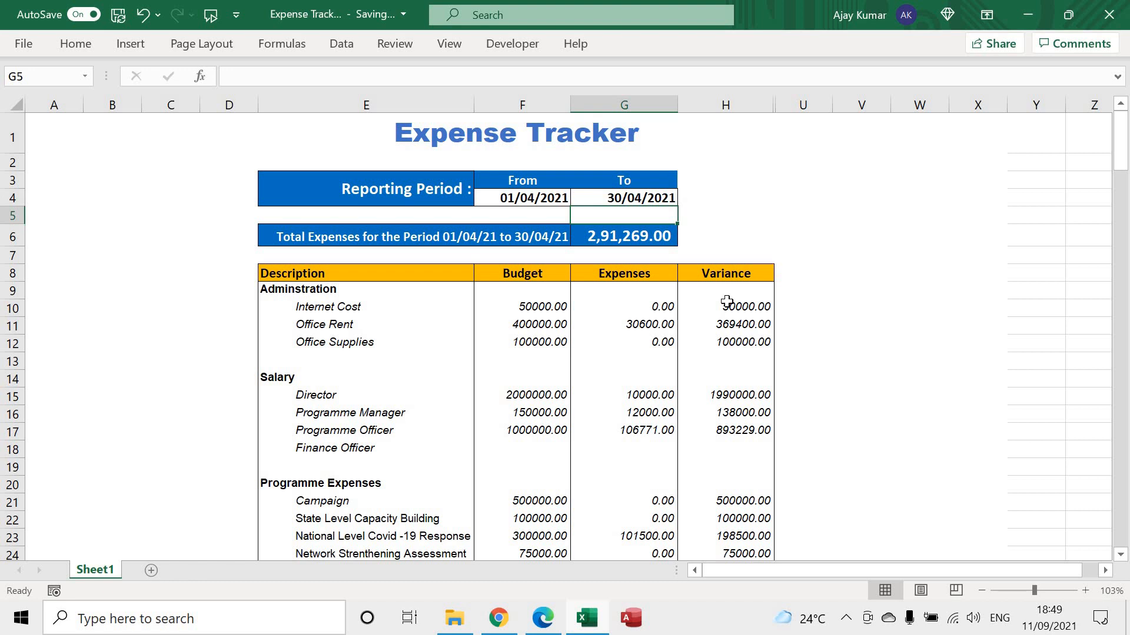
pyautogui.moveTo(761, 105); pyautogui.dragTo(803, 103)
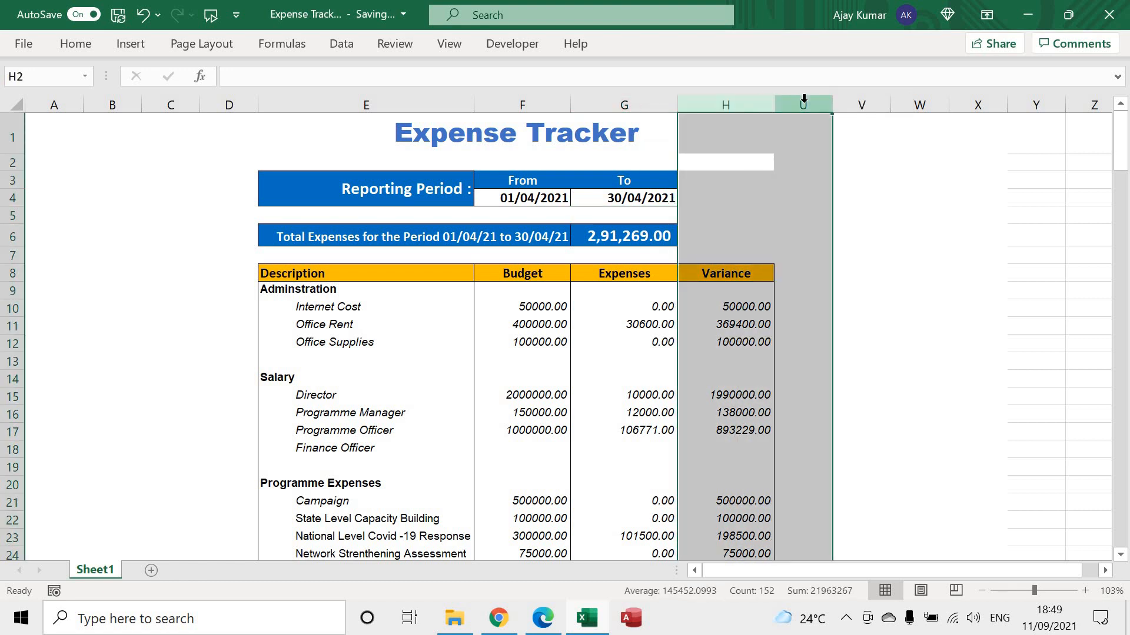
pyautogui.rightClick(804, 104)
pyautogui.click(853, 408)
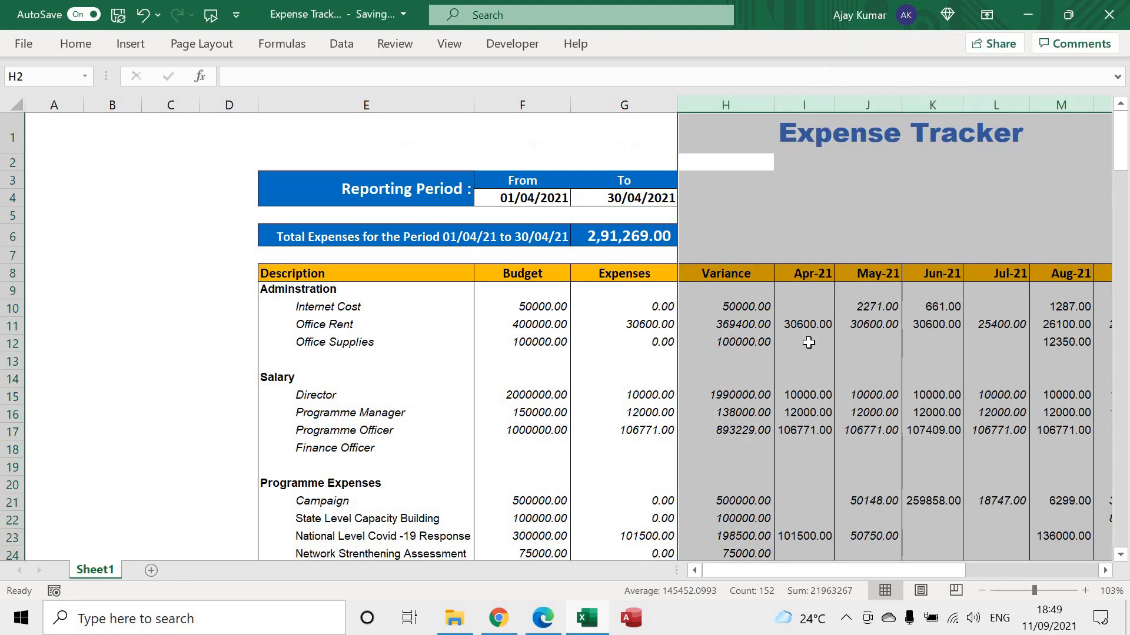
pyautogui.click(806, 342)
# Re-enter Apr-21 as the first month header in cell I8
pyautogui.hscroll(5, 355, 281)
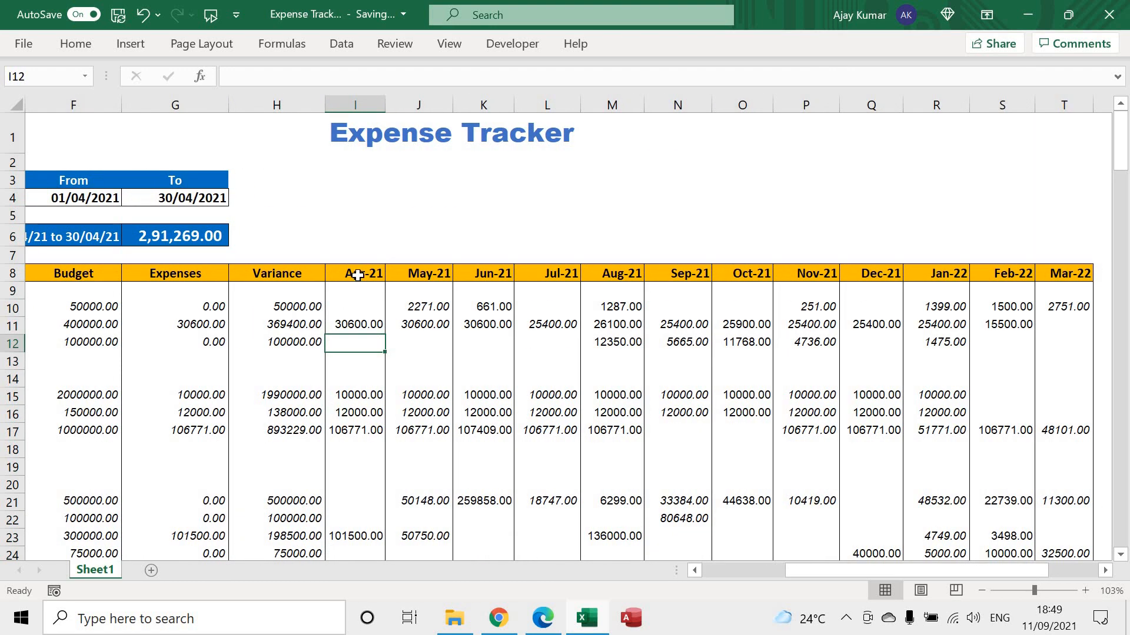
pyautogui.click(361, 272)
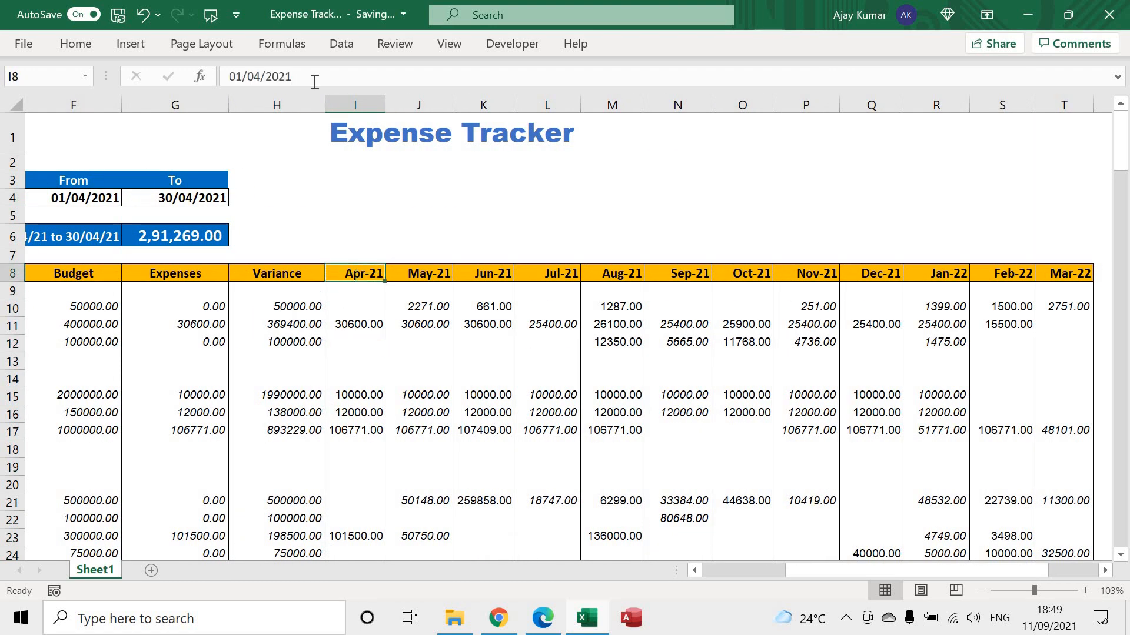
pyautogui.doubleClick(363, 270)
pyautogui.click(354, 285)
pyautogui.press('Up')
pyautogui.write('Apr-21')
pyautogui.press('Return')
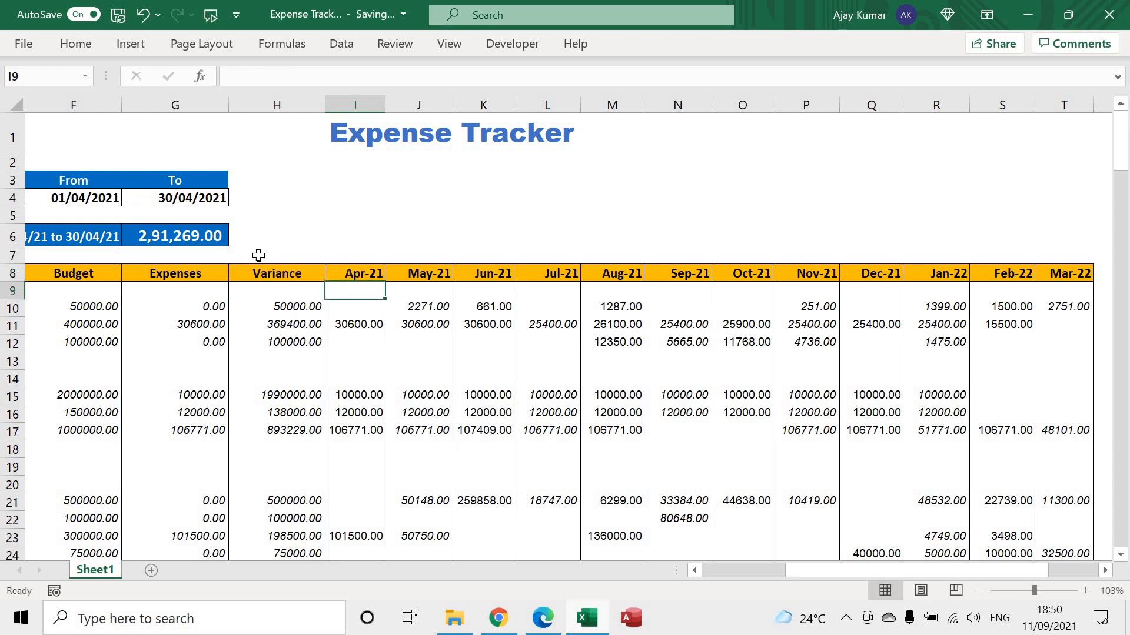
# Examine the month headers from Apr-21 to Mar-22, the Apr-21 entries, the expense descriptions and the budget column
pyautogui.click(375, 277)
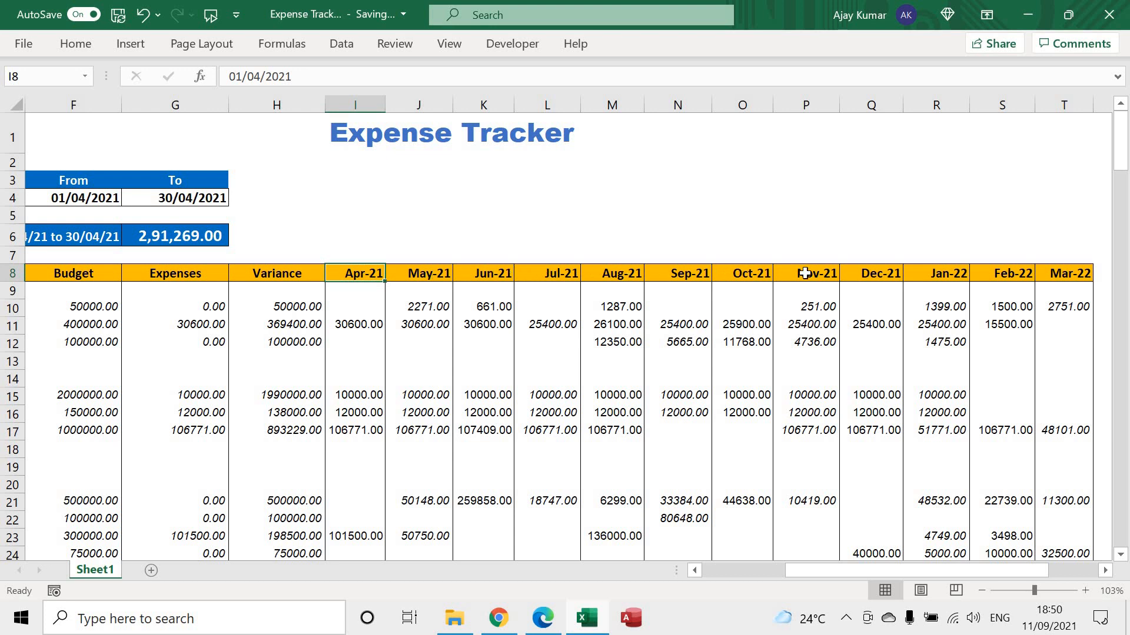
pyautogui.click(1075, 272)
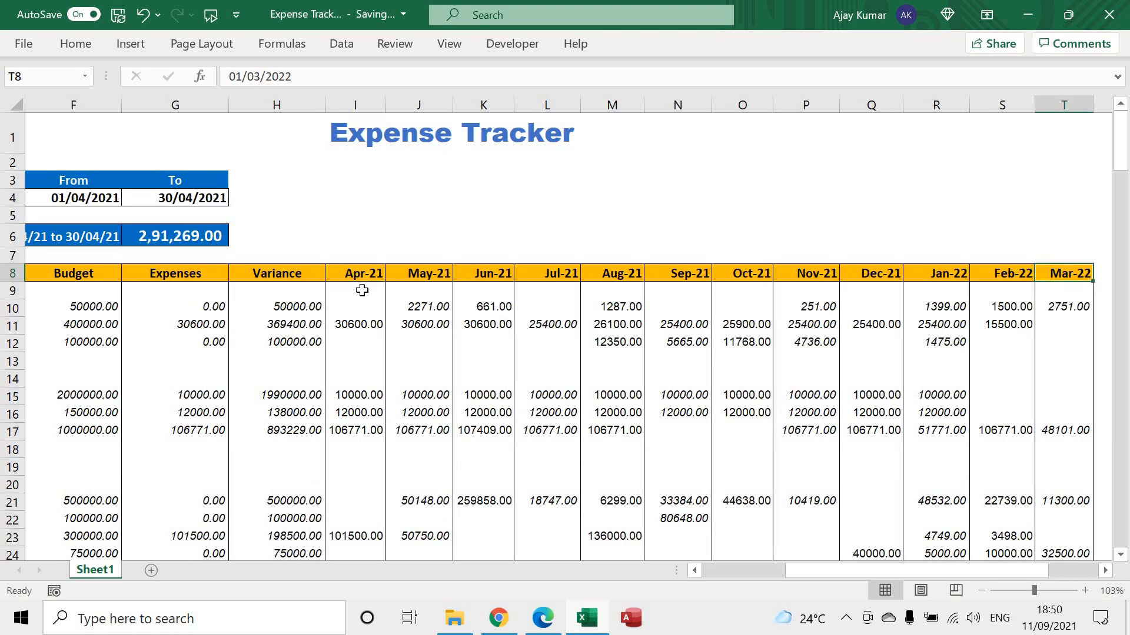
pyautogui.click(362, 290)
pyautogui.moveTo(362, 291); pyautogui.dragTo(381, 479)
pyautogui.hscroll(-5, 381, 479)
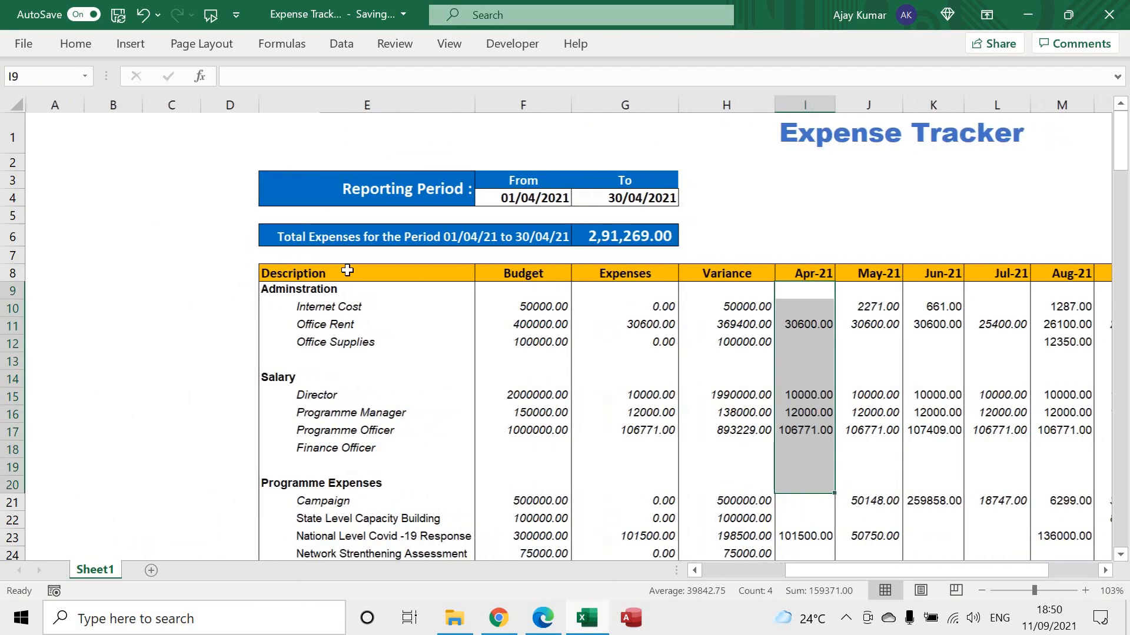
pyautogui.moveTo(343, 294); pyautogui.dragTo(373, 474)
pyautogui.scroll(4, 373, 474)
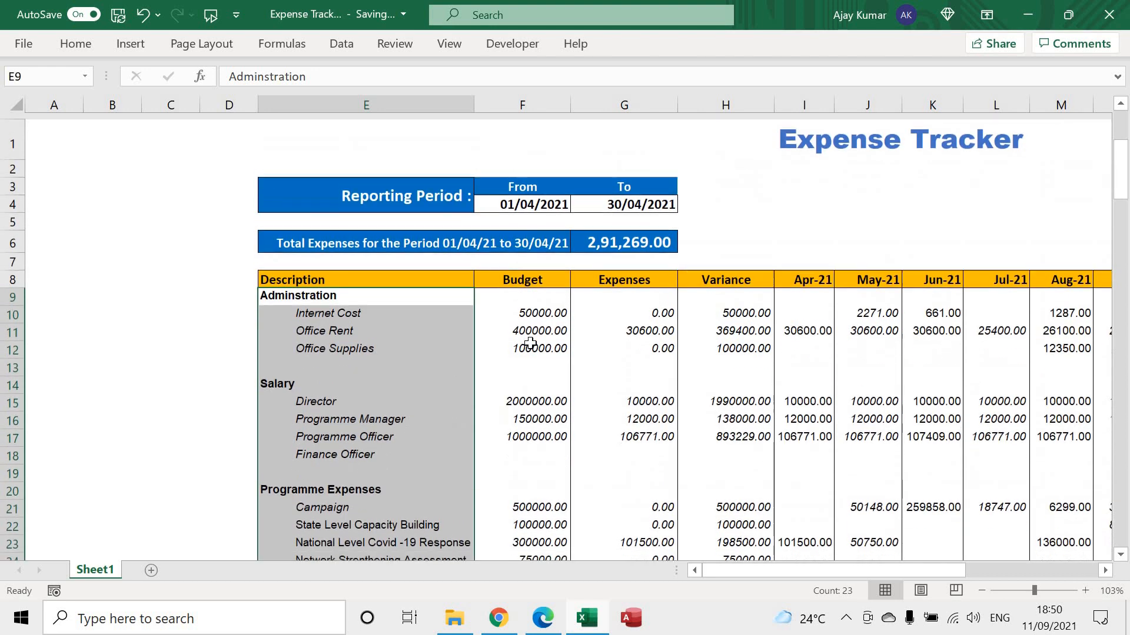
pyautogui.click(514, 292)
pyautogui.moveTo(514, 293); pyautogui.dragTo(532, 219)
# Clear the formulas from the Expenses column, cells G10 to G33, leaving the grand total row intact
pyautogui.click(619, 217)
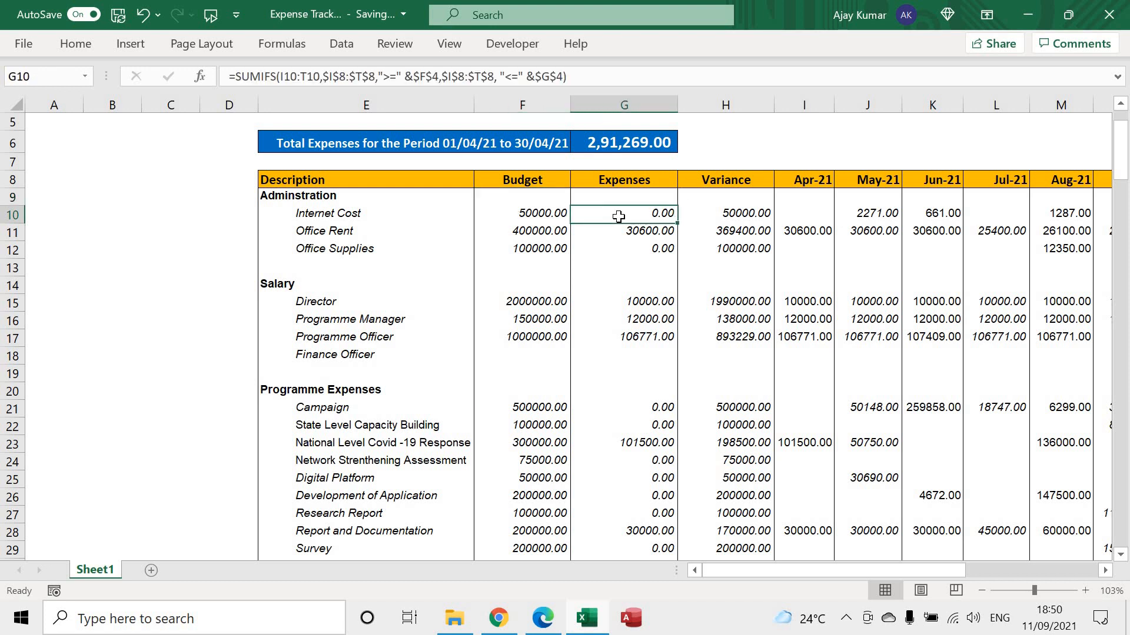
pyautogui.hotkey('shift', 'Down')
pyautogui.hotkey('shift', 'Down')
pyautogui.hotkey('shift', 'Down')
pyautogui.hotkey('shift', 'Down')
pyautogui.hotkey('shift', 'Down')
pyautogui.hotkey('shift', 'Down')
pyautogui.hotkey('shift', 'Down')
pyautogui.hotkey('shift', 'Down')
pyautogui.hotkey('shift', 'Down')
pyautogui.hotkey('shift', 'Down')
pyautogui.hotkey('shift', 'Down')
pyautogui.hotkey('shift', 'Down')
pyautogui.hotkey('shift', 'Down')
pyautogui.hotkey('shift', 'Down')
pyautogui.hotkey('shift', 'Down')
pyautogui.hotkey('shift', 'Down')
pyautogui.hotkey('shift', 'Down')
pyautogui.hotkey('shift', 'Down')
pyautogui.hotkey('shift', 'Down')
pyautogui.hotkey('shift', 'Down')
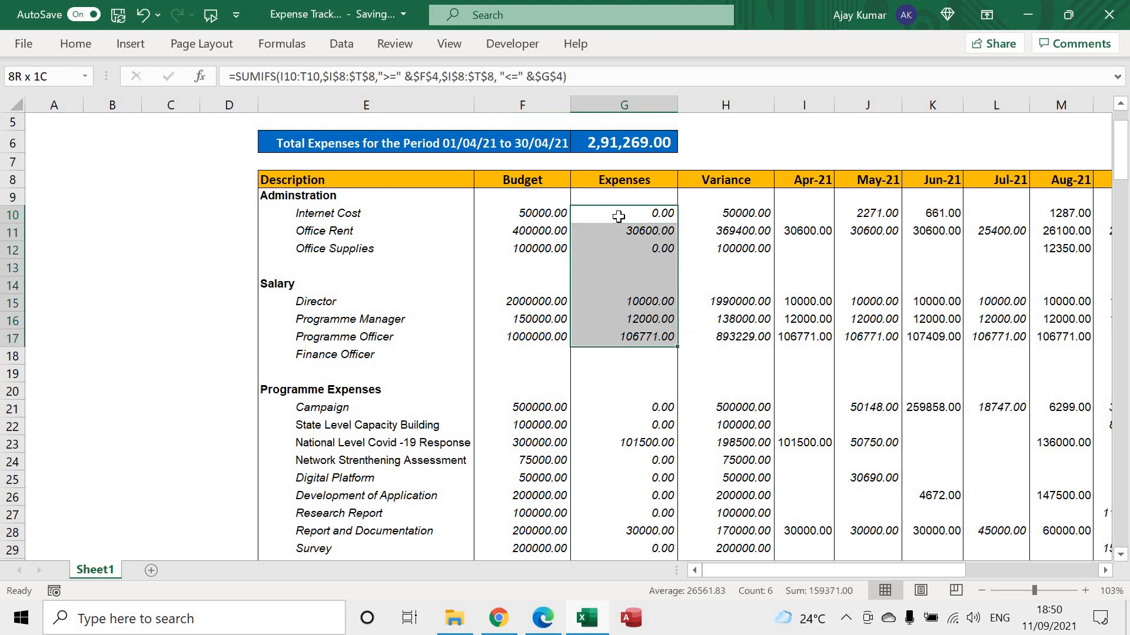
pyautogui.hotkey('ctrl', 'shift', 'Down')
pyautogui.hotkey('ctrl', 'shift', 'Up')
pyautogui.hotkey('shift', 'Up')
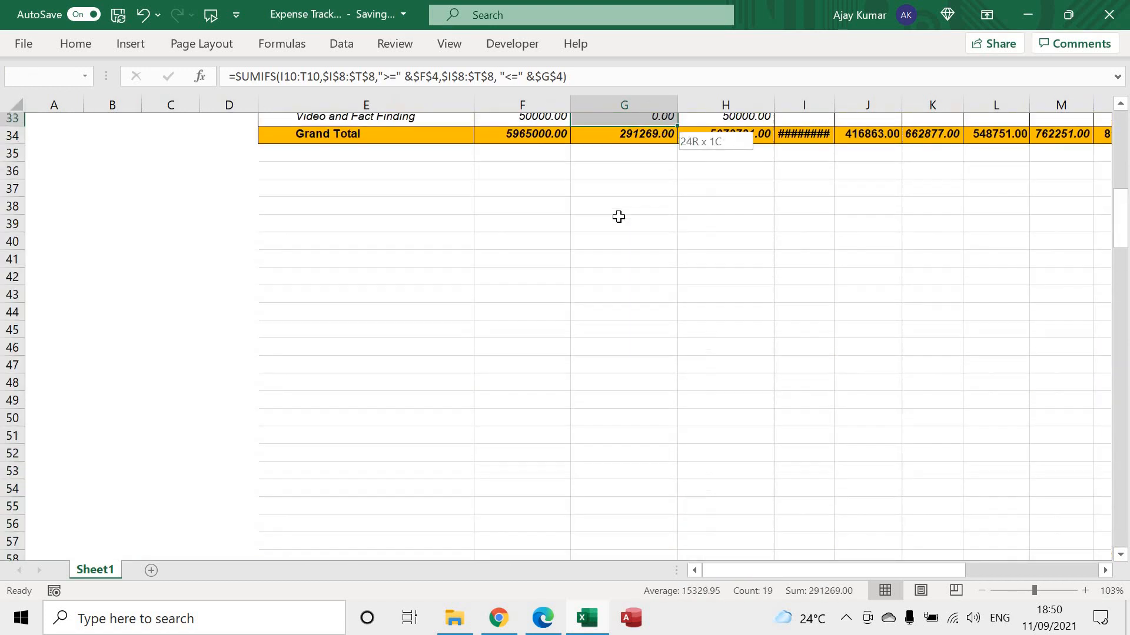
pyautogui.press('Delete')
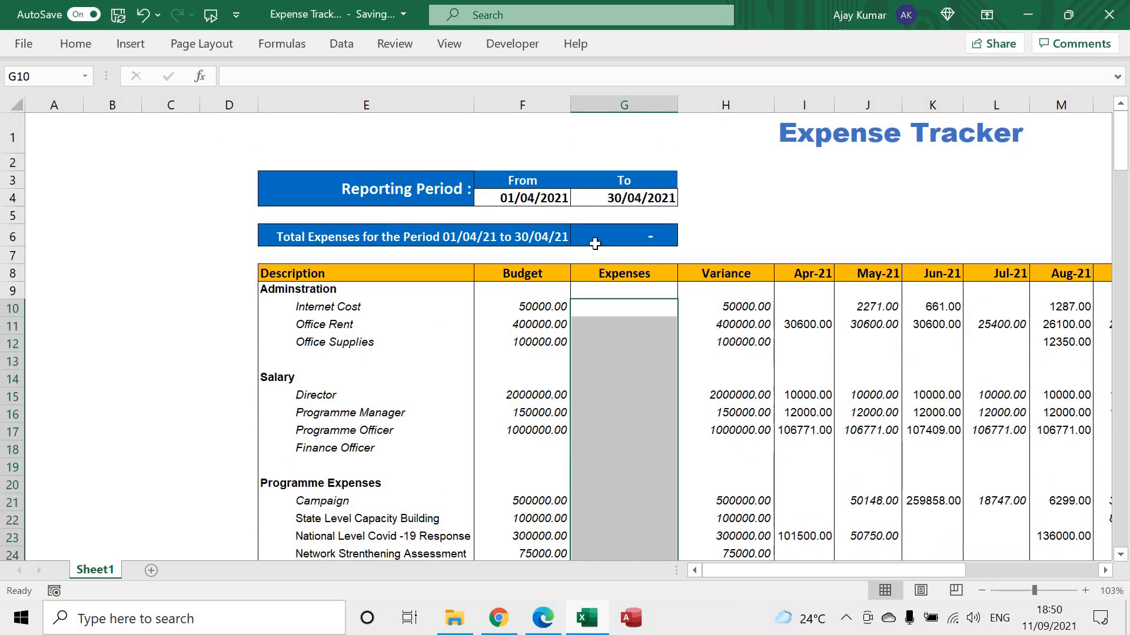
# Clear the total expenses amount in G6 and the period label formula in E6
pyautogui.click(610, 240)
pyautogui.press('Delete')
pyautogui.press('Left')
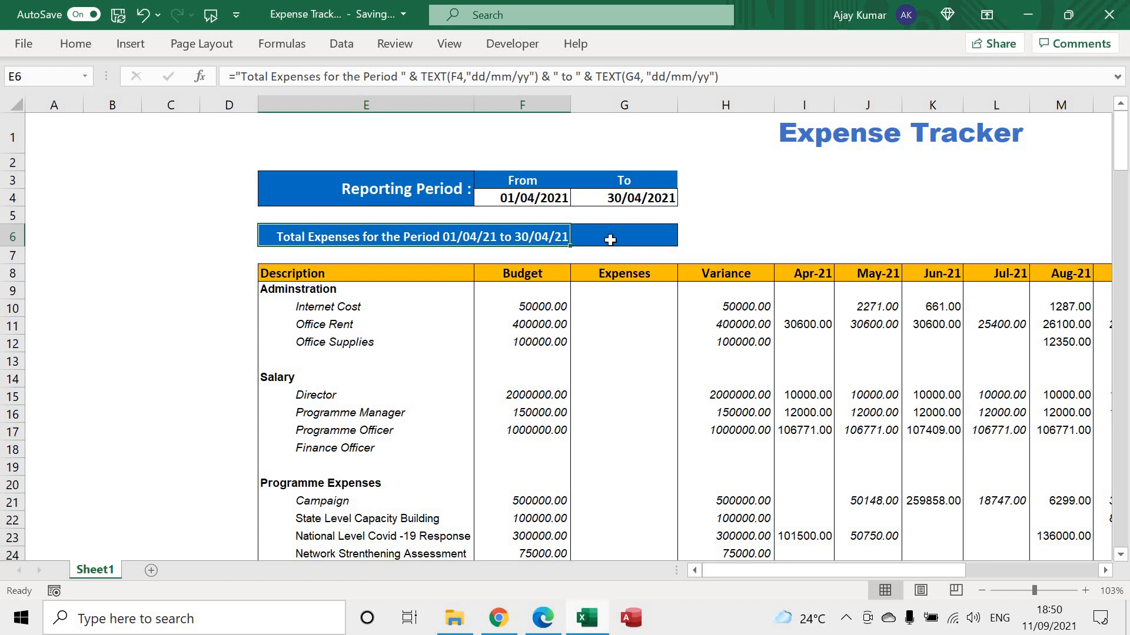
pyautogui.press('Delete')
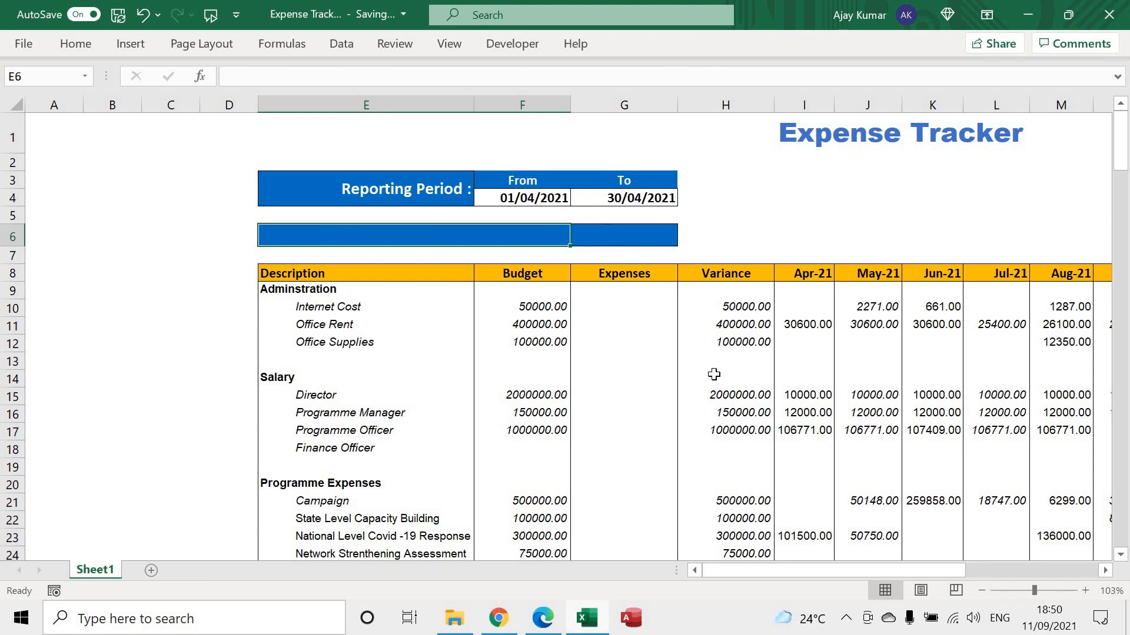
# Examine the Internet Cost row's description, budget amount and variance formula
pyautogui.hscroll(1, 714, 374)
pyautogui.hscroll(3, 714, 374)
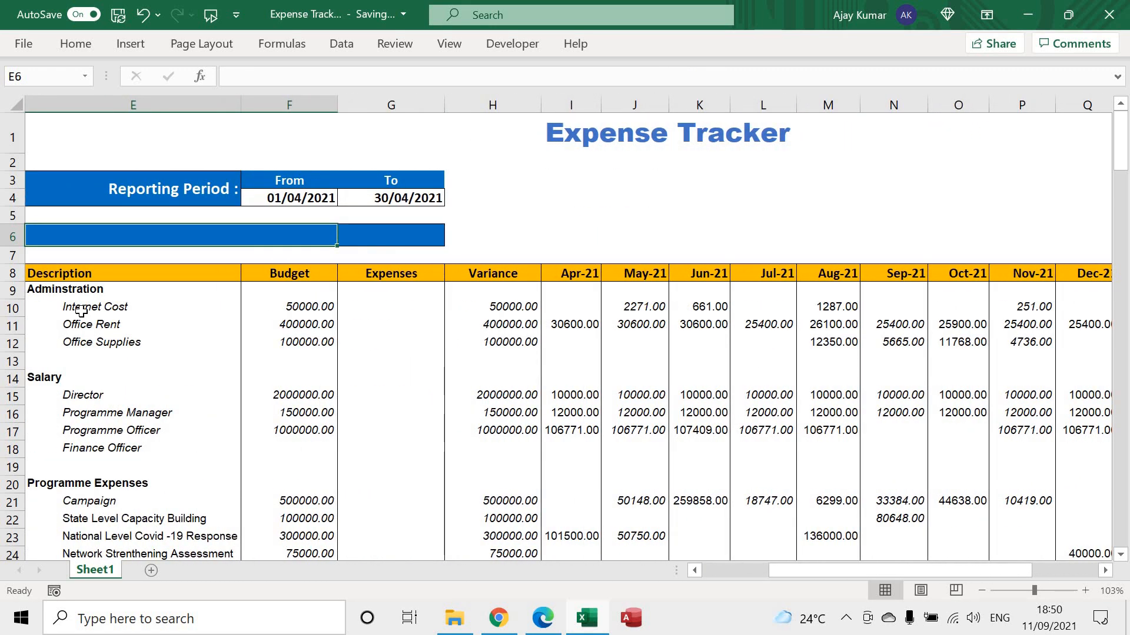
pyautogui.click(124, 307)
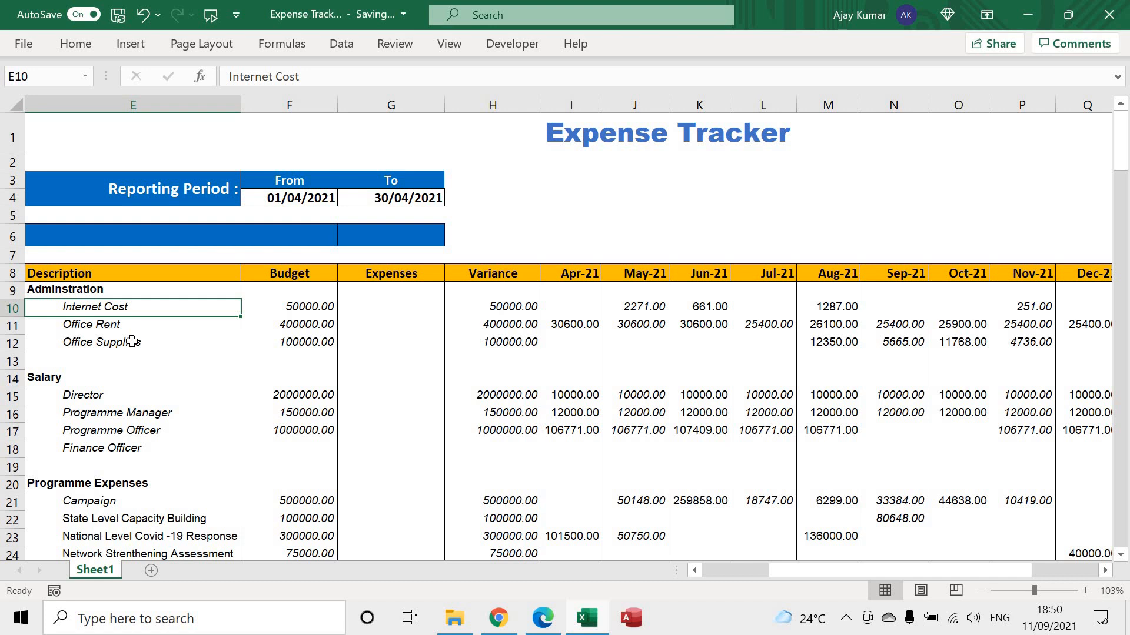
pyautogui.click(321, 308)
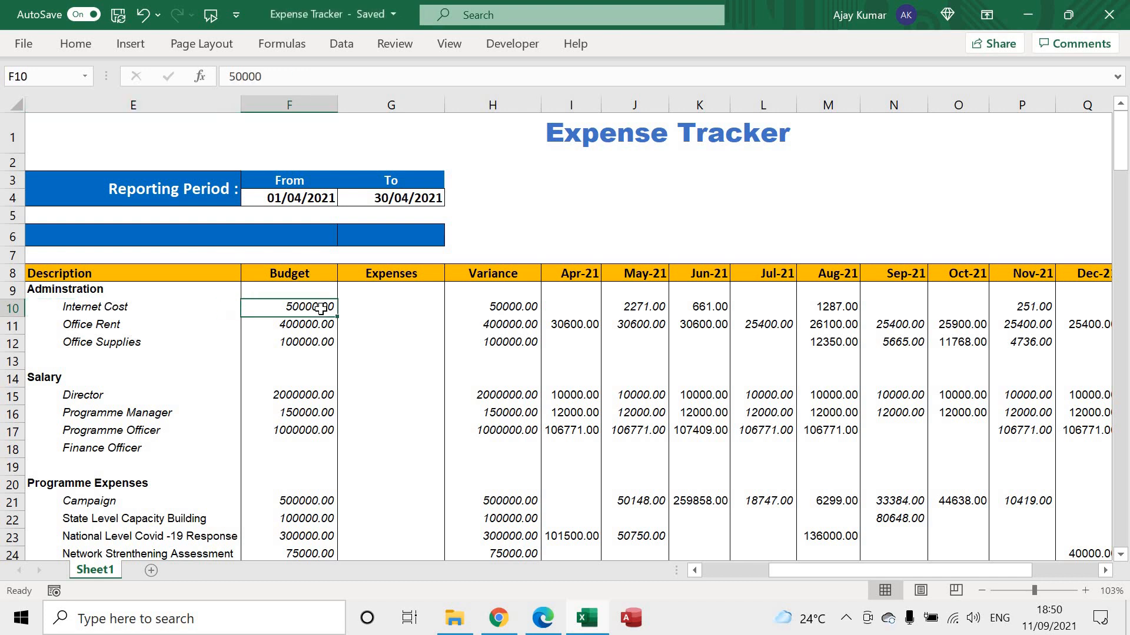
pyautogui.click(496, 309)
pyautogui.click(304, 312)
# Re-enter the Internet Cost variance in H10 as the formula =F10-G10
pyautogui.click(512, 308)
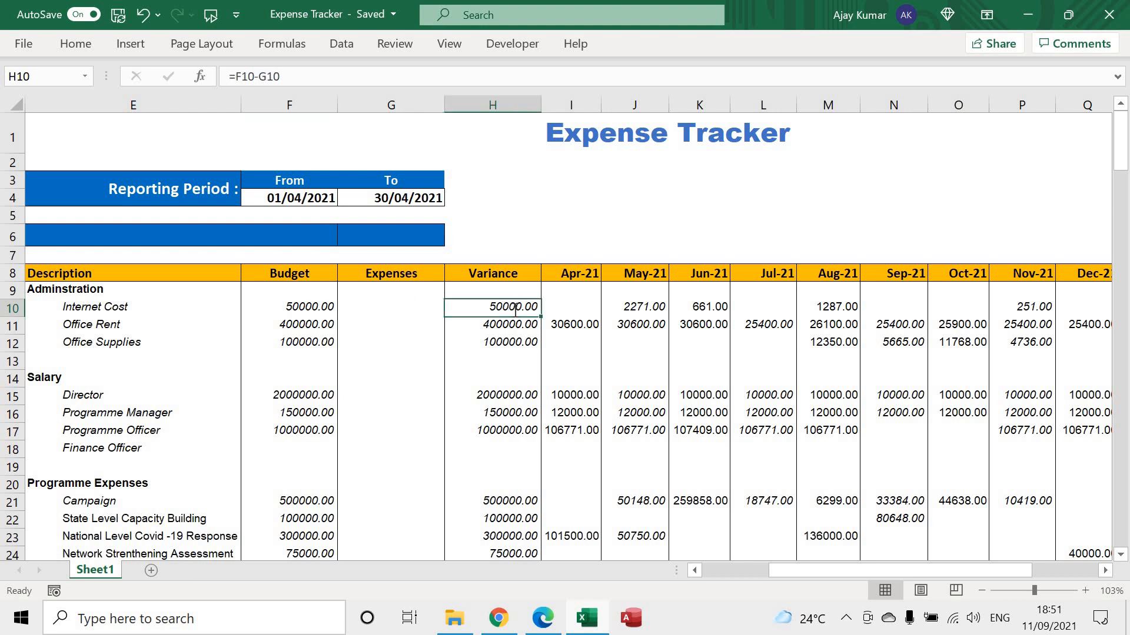
pyautogui.press('F2')
pyautogui.press('BackSpace')
pyautogui.press('BackSpace')
pyautogui.press('BackSpace')
pyautogui.press('BackSpace')
pyautogui.press('BackSpace')
pyautogui.press('BackSpace')
pyautogui.press('BackSpace')
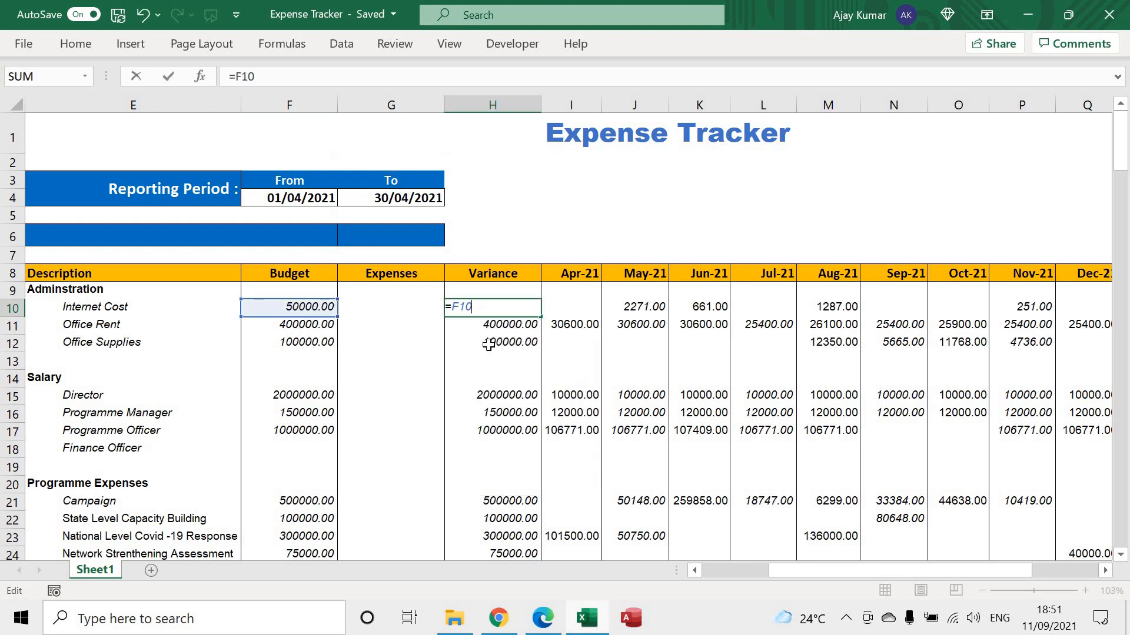
pyautogui.write('=')
pyautogui.click(311, 307)
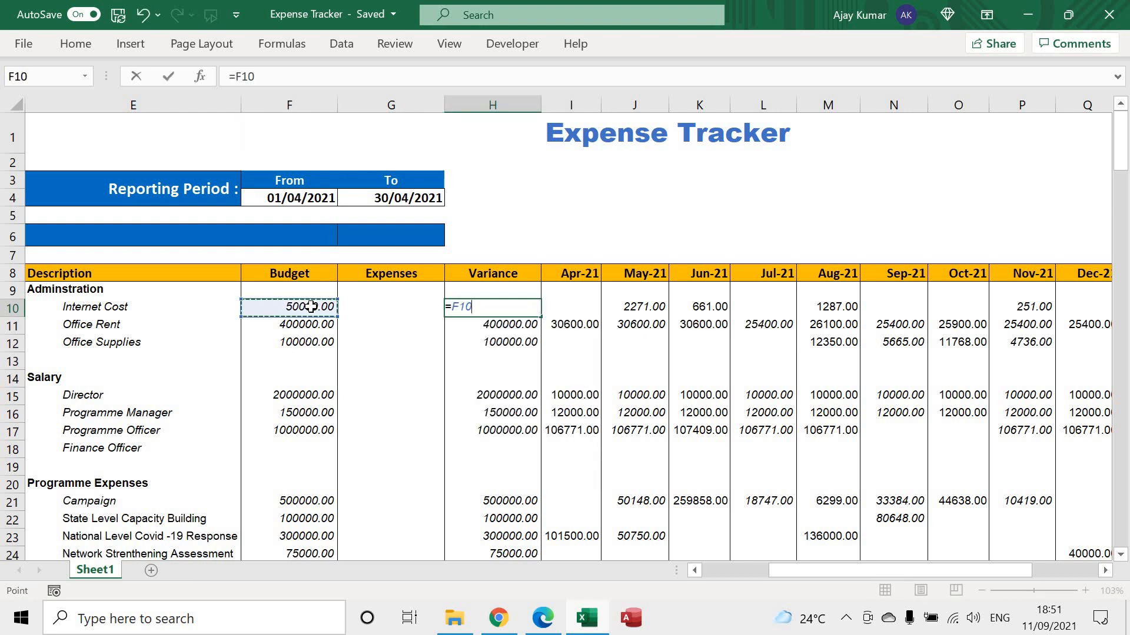
pyautogui.write('-G10')
pyautogui.press('Return')
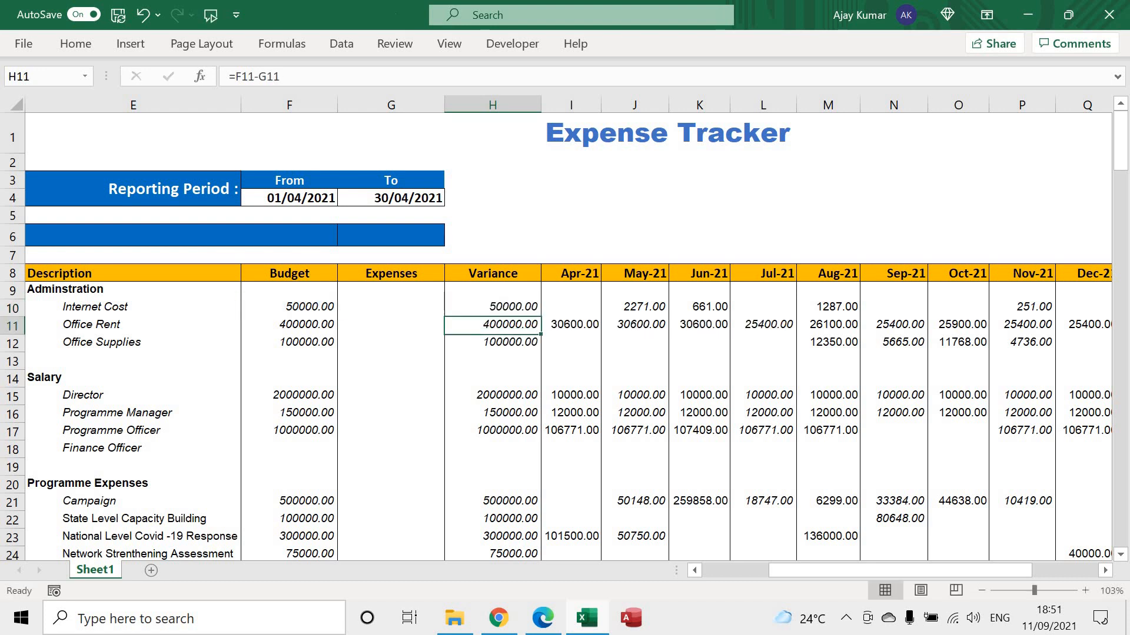
# Copy the variance formula in H10 and examine the variance cells down the column to the Digital Platform row
pyautogui.press('Up')
pyautogui.hotkey('ctrl', 'c')
pyautogui.press('Down')
pyautogui.press('Down')
pyautogui.press('Down')
pyautogui.press('Down')
pyautogui.press('Down')
pyautogui.press('Down')
pyautogui.press('Down')
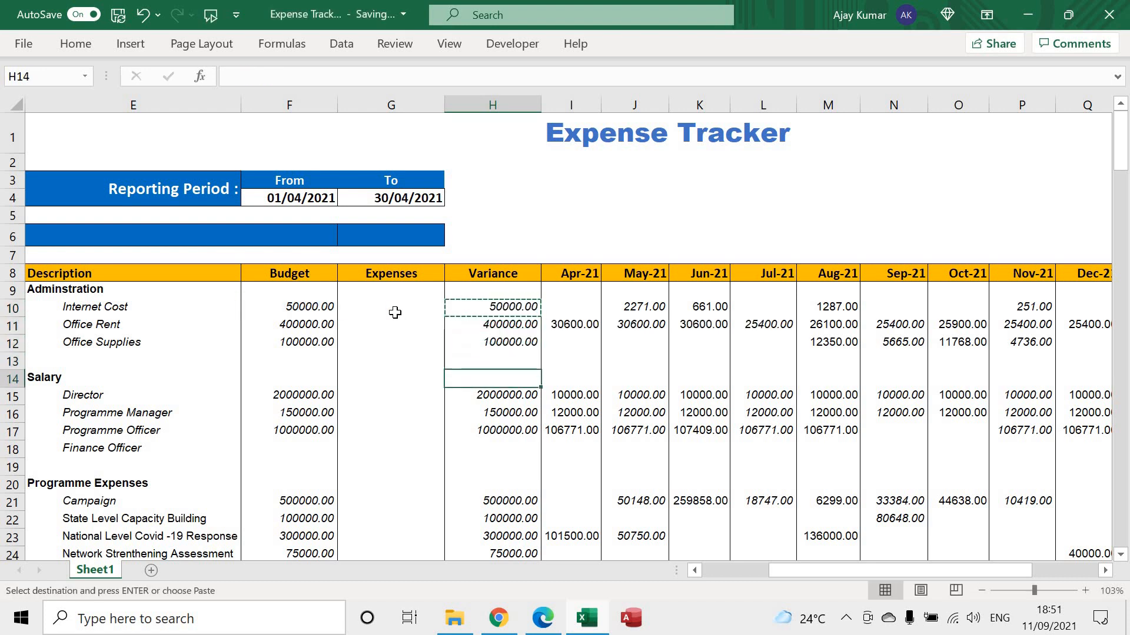
pyautogui.press('Down')
pyautogui.press('Down')
pyautogui.press('Down')
pyautogui.press('Down')
pyautogui.press('Down')
pyautogui.press('Down')
pyautogui.press('Up')
pyautogui.press('Up')
pyautogui.press('Up')
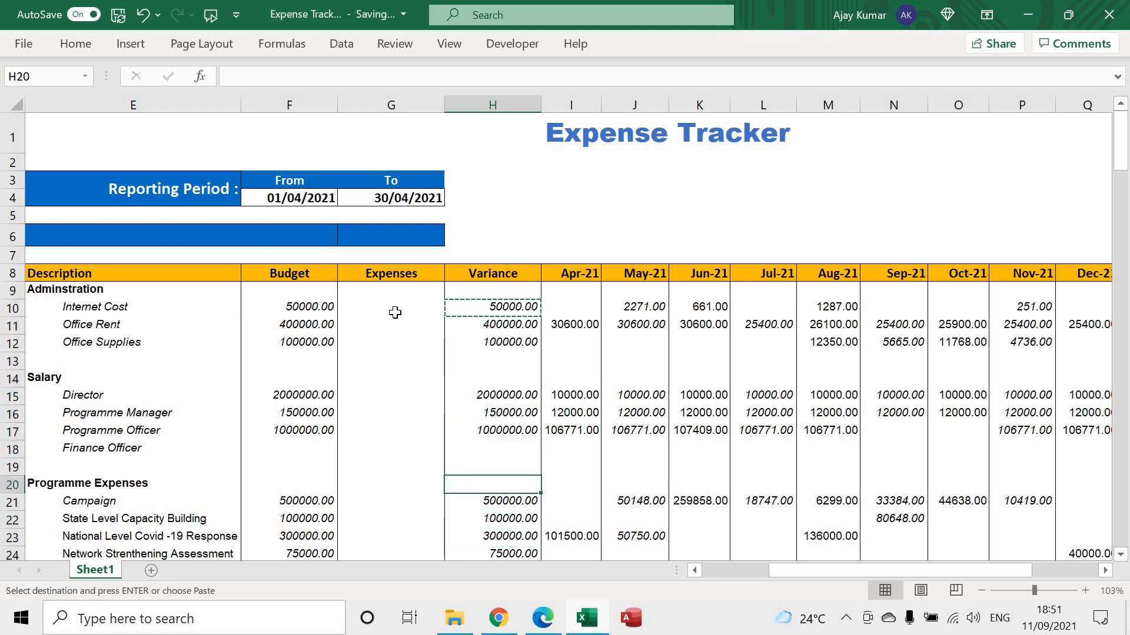
pyautogui.press('Down')
pyautogui.press('Down')
pyautogui.press('Down')
pyautogui.press('Down')
pyautogui.press('Down')
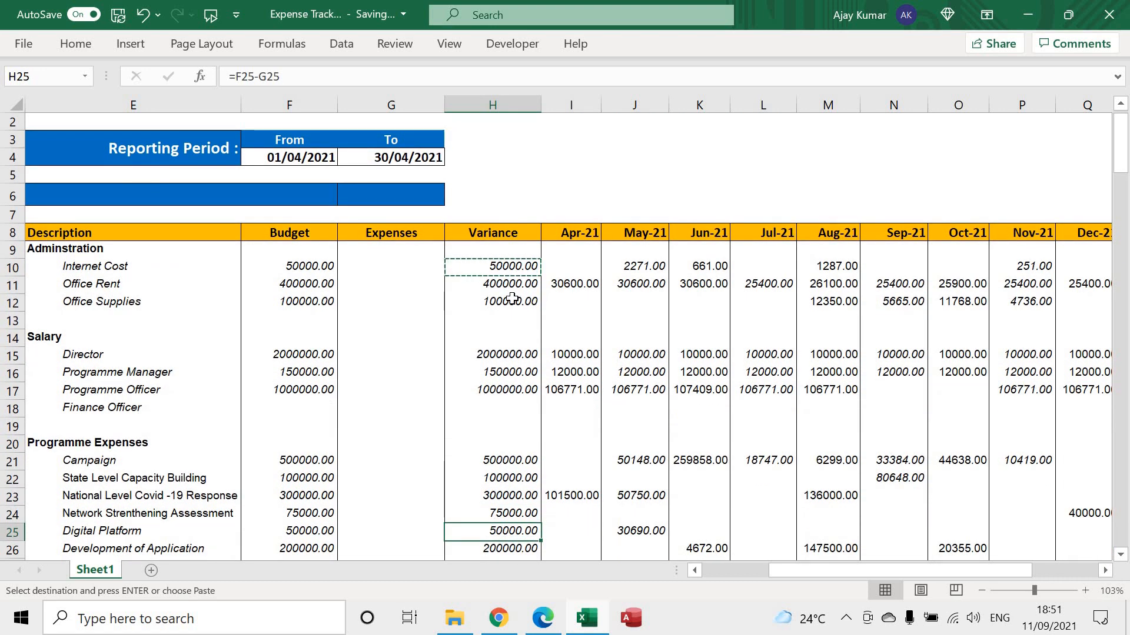
pyautogui.click(509, 299)
# Examine the Apr-21 expense entries across the Administration, Salary and Programme Expenses rows
pyautogui.click(572, 259)
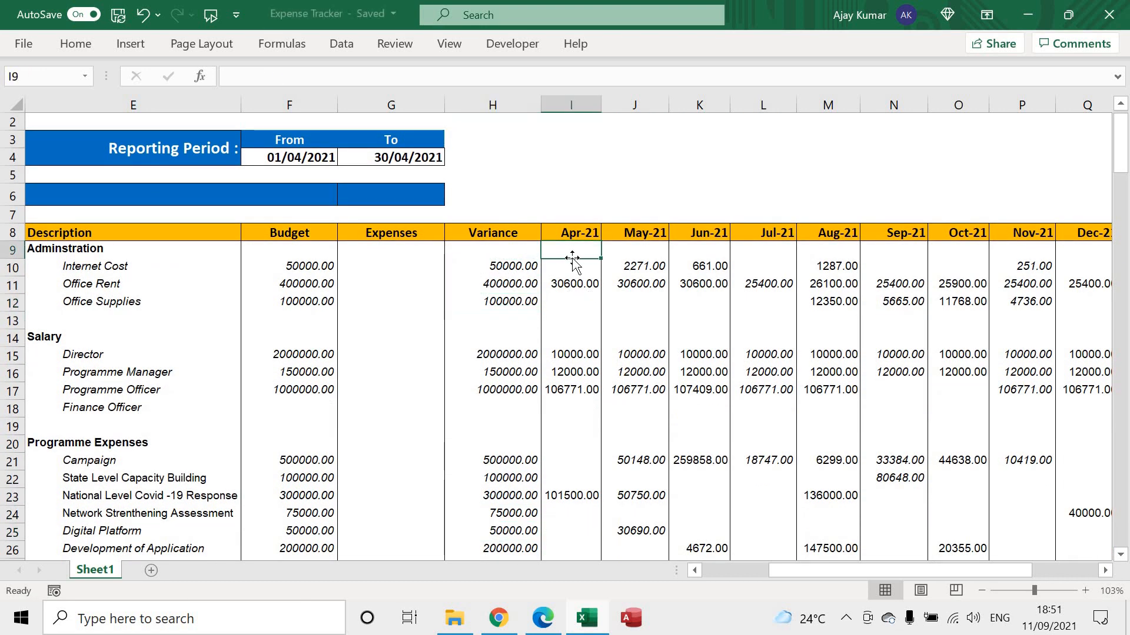
pyautogui.press('Down')
pyautogui.press('Down')
pyautogui.press('Down')
pyautogui.press('Down')
pyautogui.press('Down')
pyautogui.press('Down')
pyautogui.press('Down')
pyautogui.press('Down')
pyautogui.press('Down')
pyautogui.press('Down')
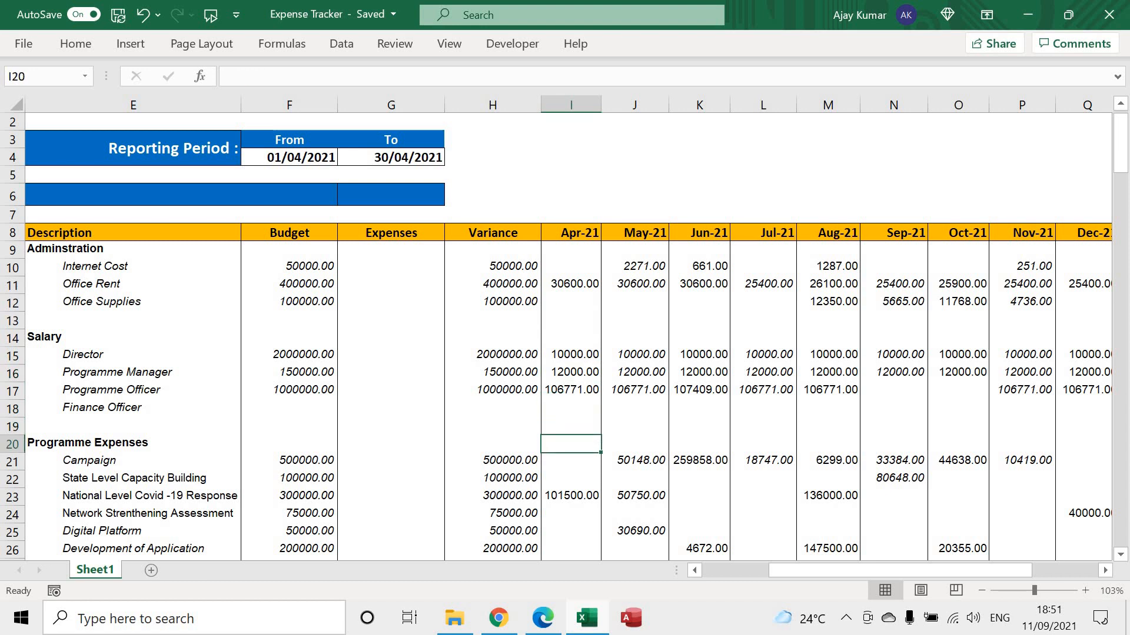
pyautogui.click(575, 265)
pyautogui.press('Down')
pyautogui.press('Down')
pyautogui.press('Down')
pyautogui.press('Down')
pyautogui.press('Down')
pyautogui.press('Down')
pyautogui.press('Down')
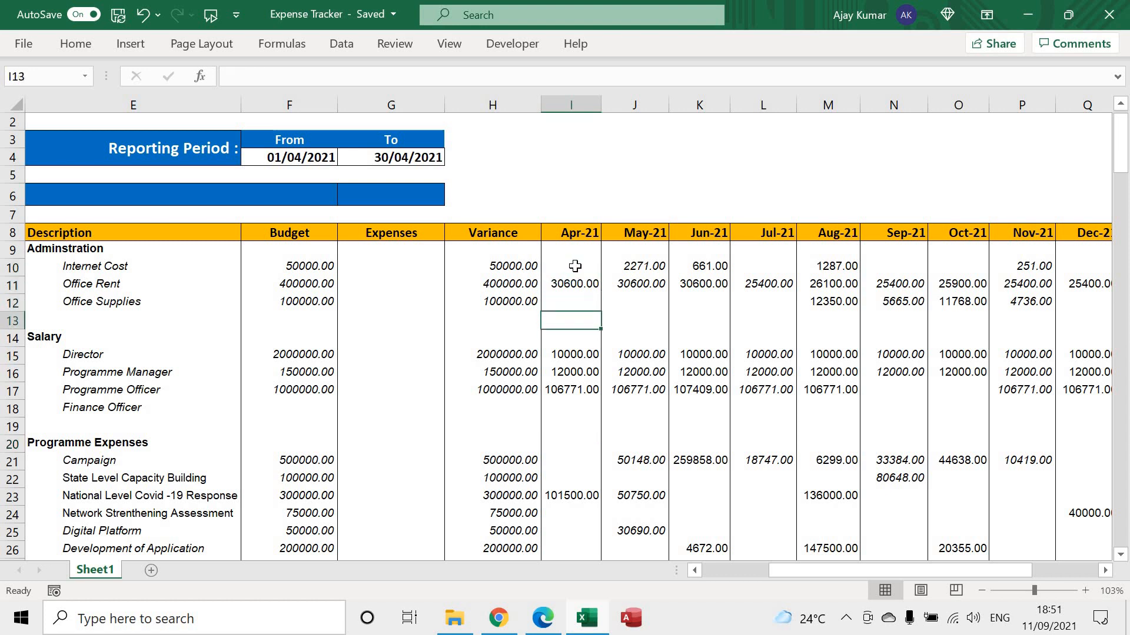
pyautogui.press('Up')
pyautogui.press('Up')
pyautogui.press('Up')
pyautogui.press('Down')
pyautogui.press('Down')
pyautogui.press('Down')
pyautogui.press('Down')
pyautogui.press('Down')
pyautogui.press('Down')
pyautogui.press('Down')
pyautogui.press('Down')
pyautogui.press('Down')
pyautogui.press('Down')
pyautogui.press('Down')
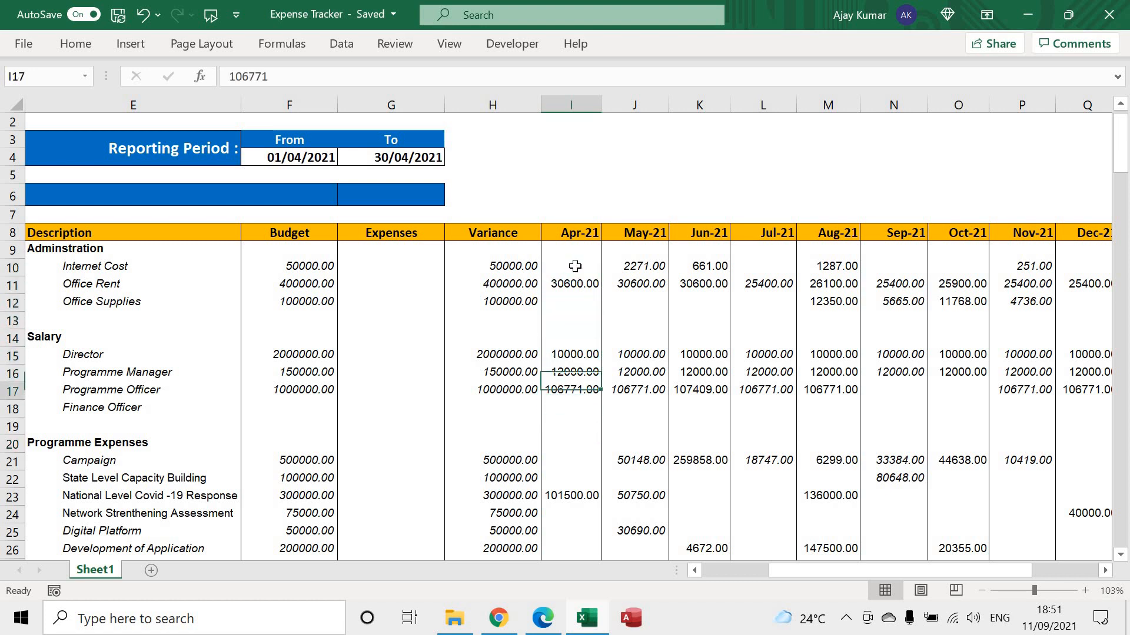
pyautogui.press('Up')
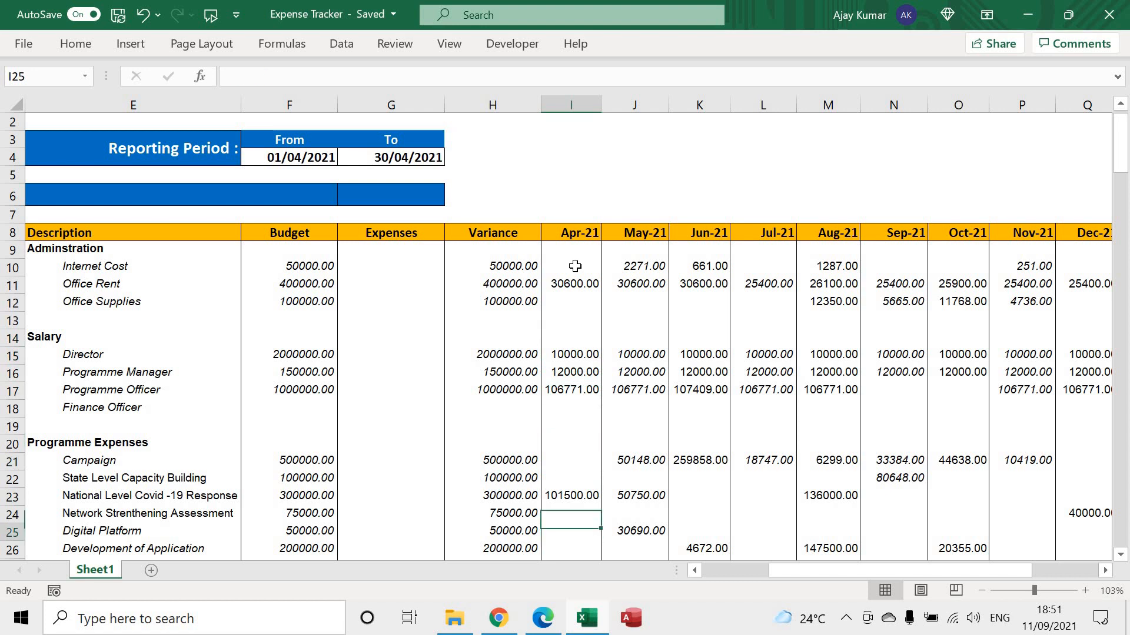
pyautogui.press('Down')
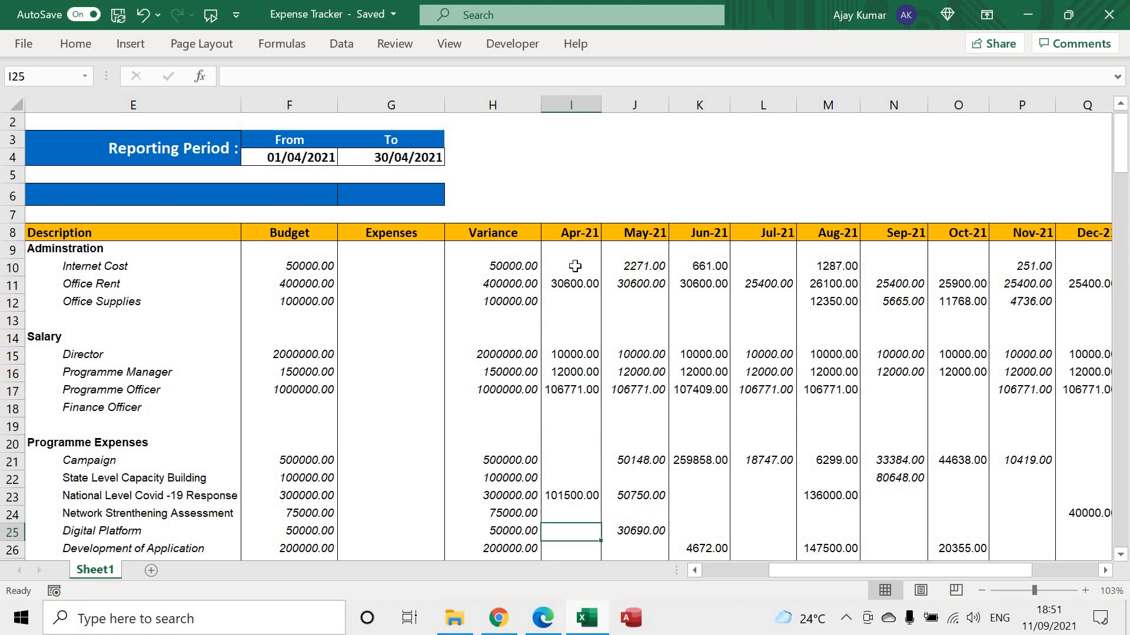
pyautogui.press('Up')
pyautogui.press('Up')
pyautogui.press('Up')
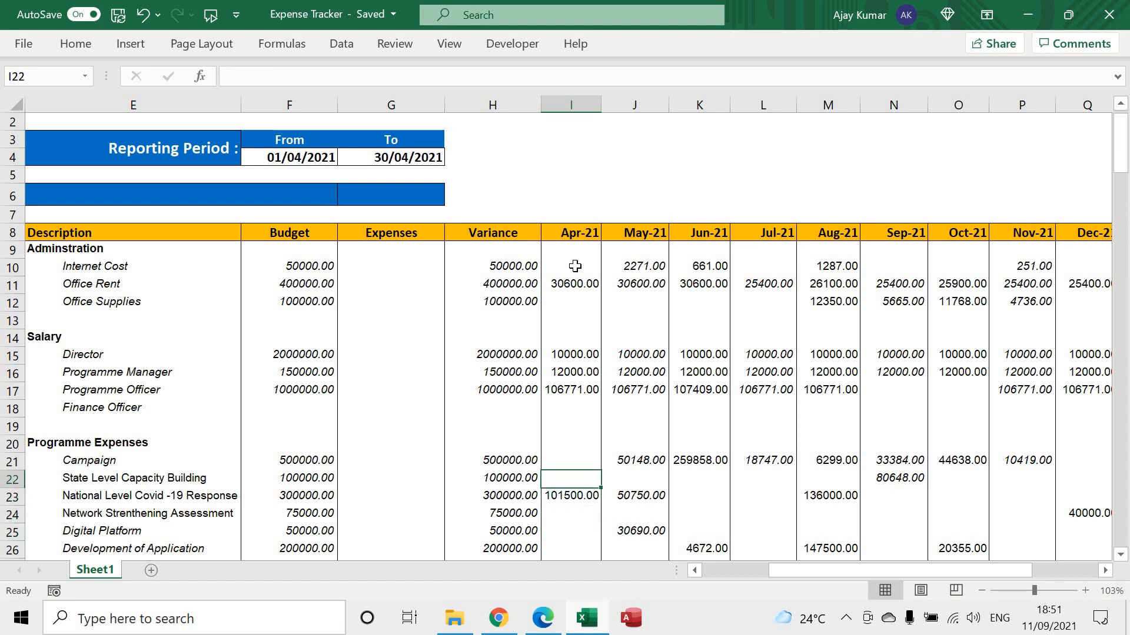
pyautogui.press('Right')
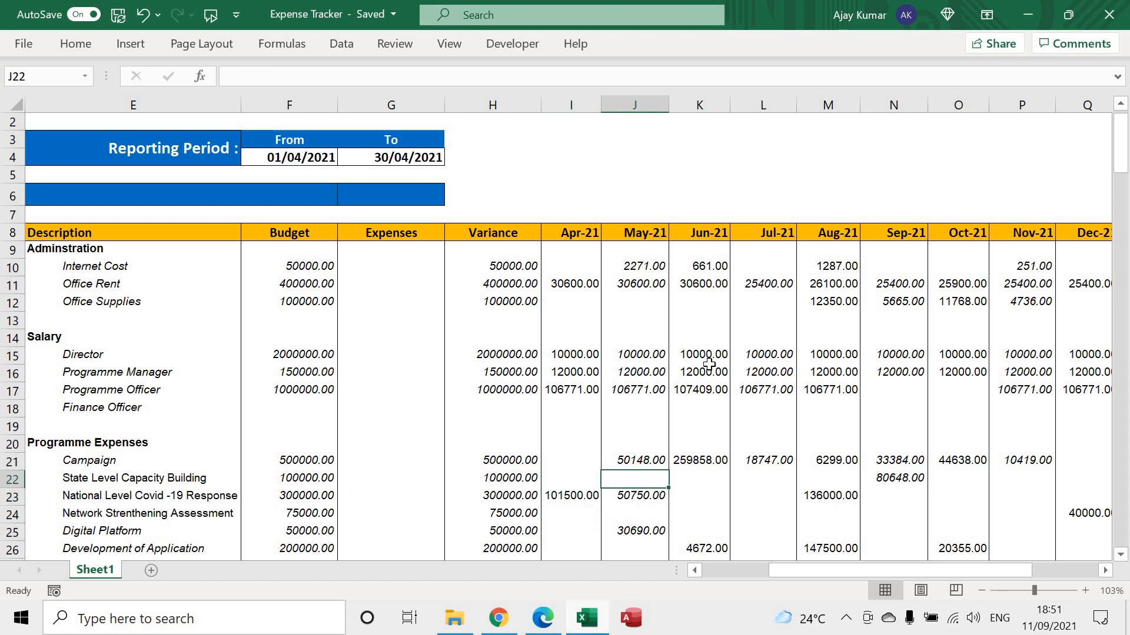
# Clear the expense entries for Oct-21 to Mar-22, cells O9 to T33, leaving the grand total row intact
pyautogui.hscroll(2, 709, 363)
pyautogui.hscroll(4, 709, 364)
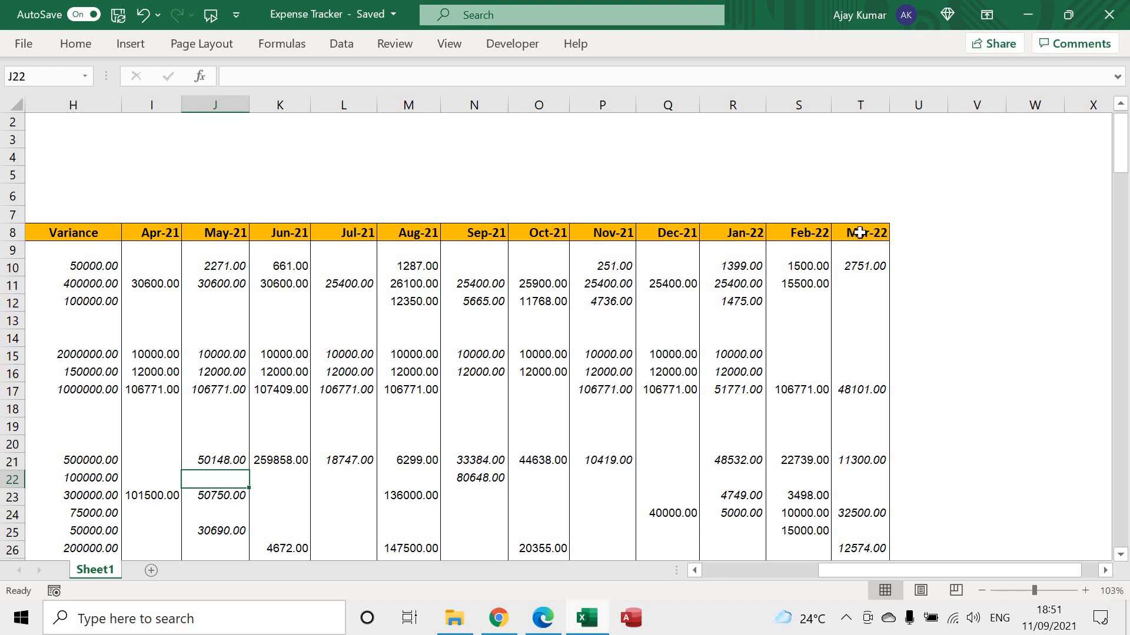
pyautogui.hscroll(-5, 210, 368)
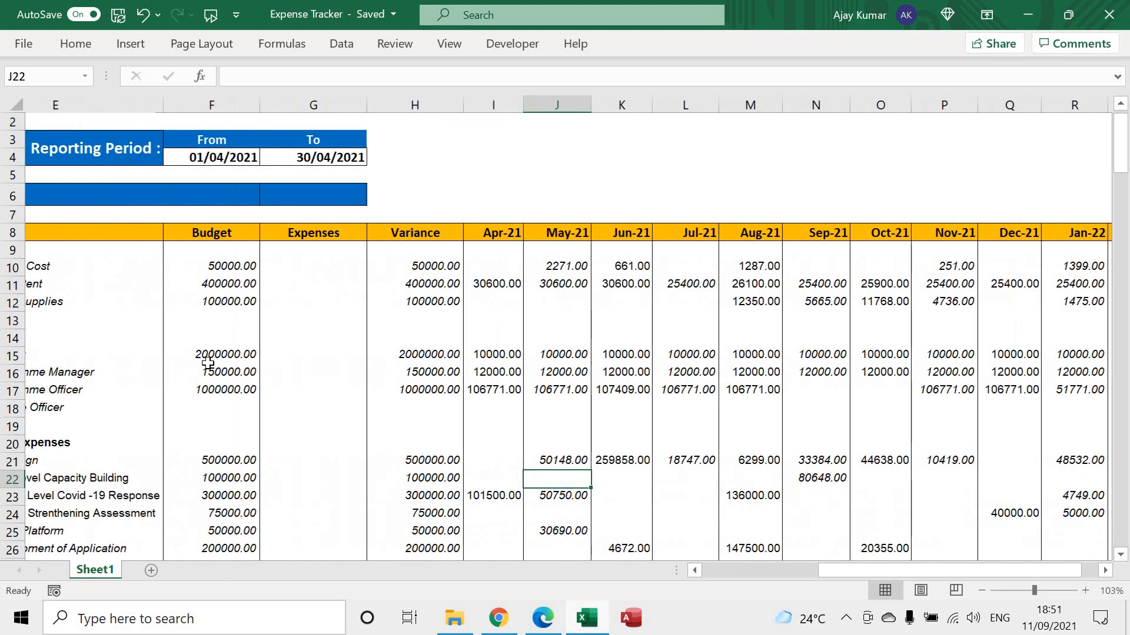
pyautogui.hscroll(2, 651, 370)
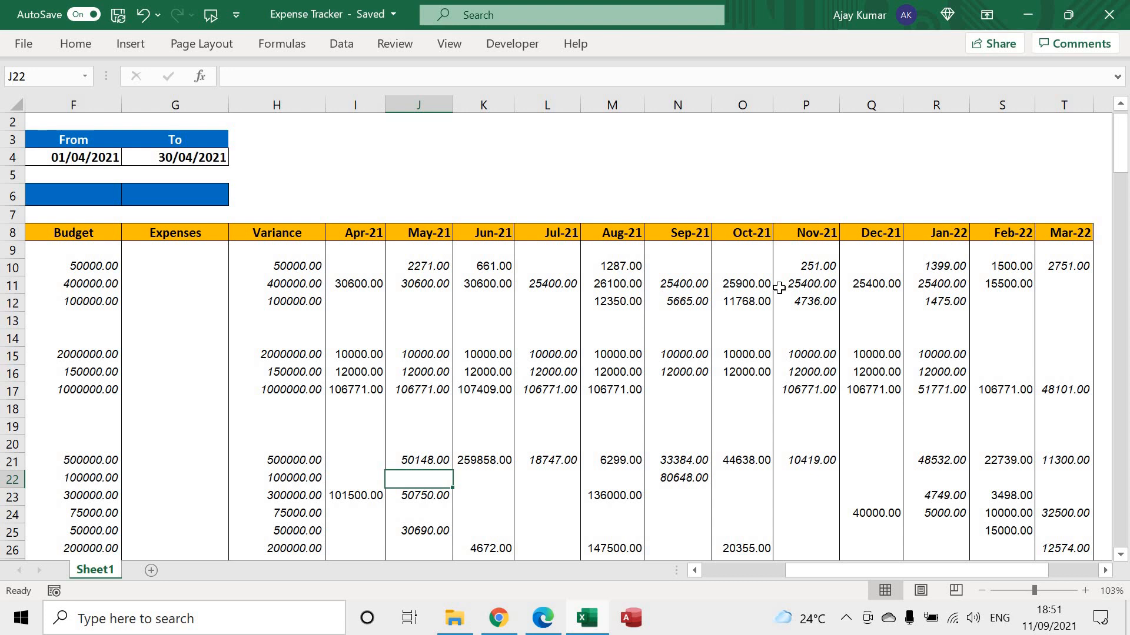
pyautogui.moveTo(743, 249); pyautogui.dragTo(1051, 460)
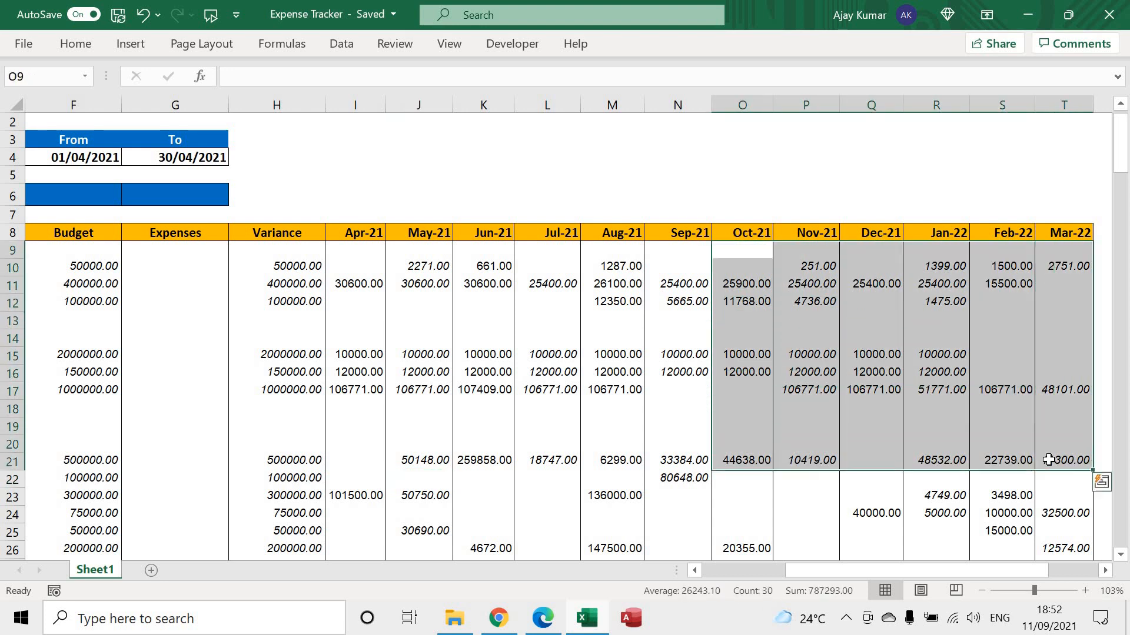
pyautogui.scroll(-3, 1050, 471)
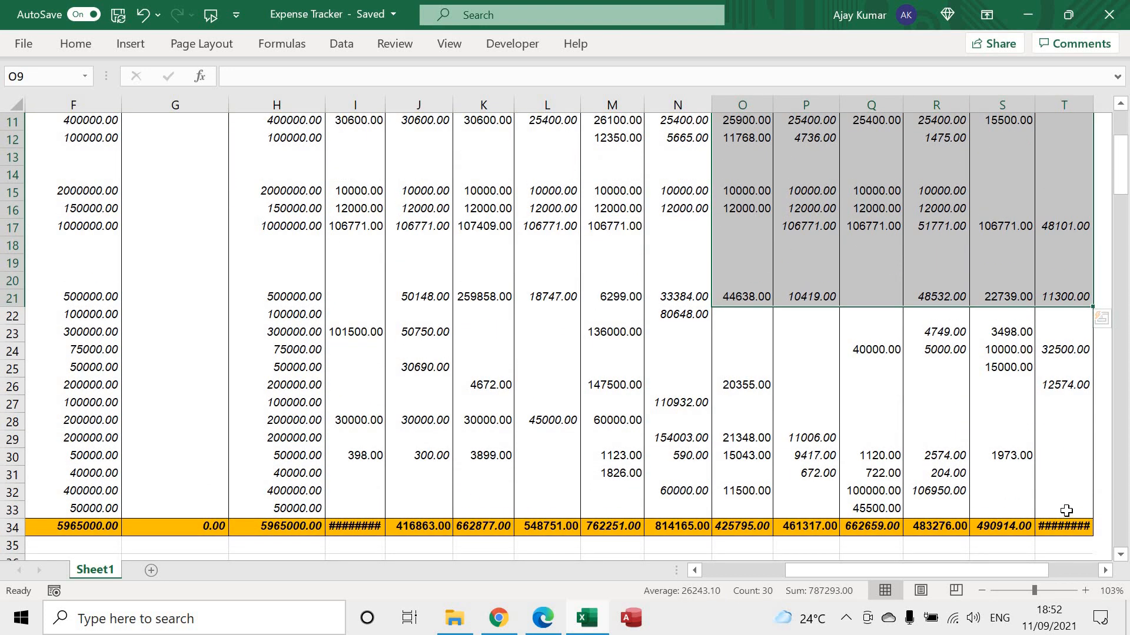
pyautogui.keyDown('shift'); pyautogui.click(1067, 511); pyautogui.keyUp('shift')
pyautogui.scroll(3, 989, 512)
pyautogui.press('Delete')
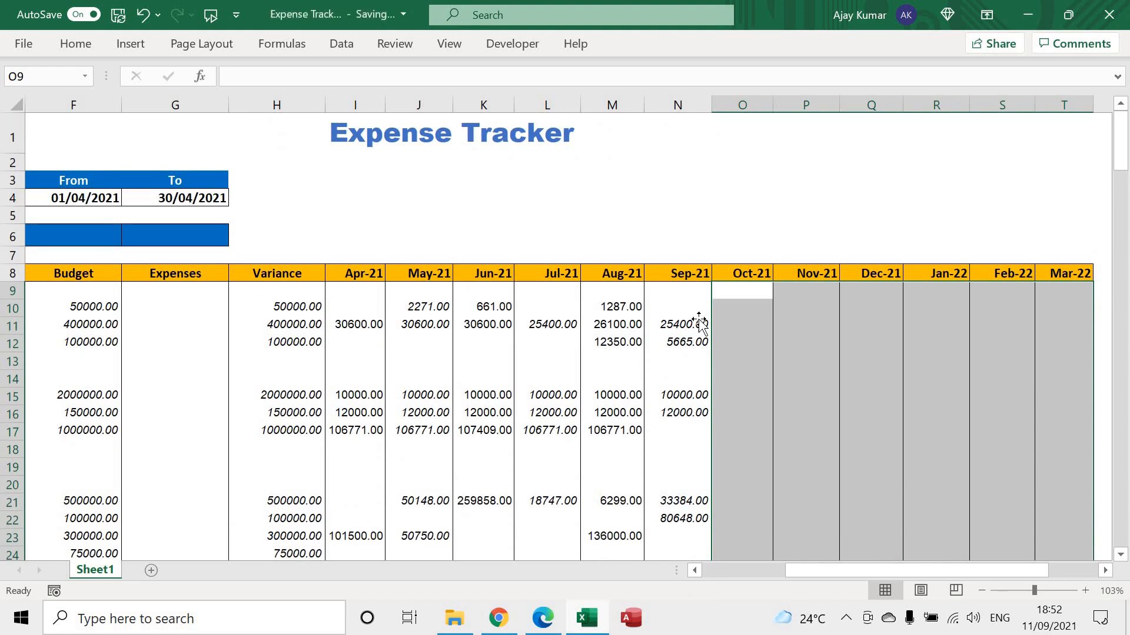
pyautogui.click(700, 324)
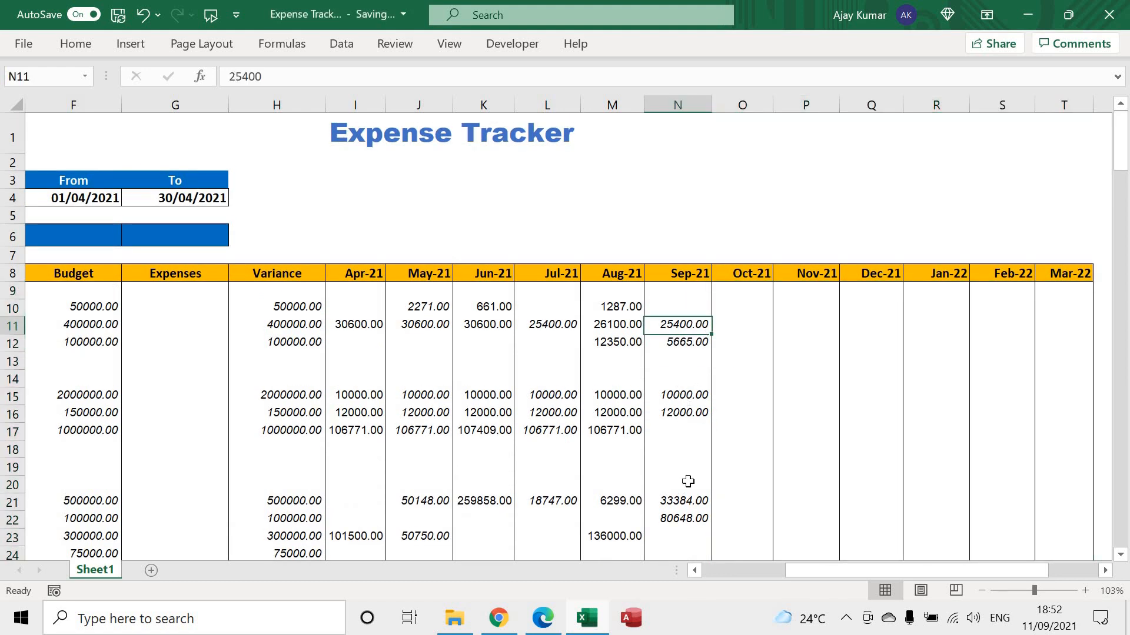
# Hide the monthly columns I to T, covering Apr-21 to Mar-22
pyautogui.hscroll(-3, 688, 481)
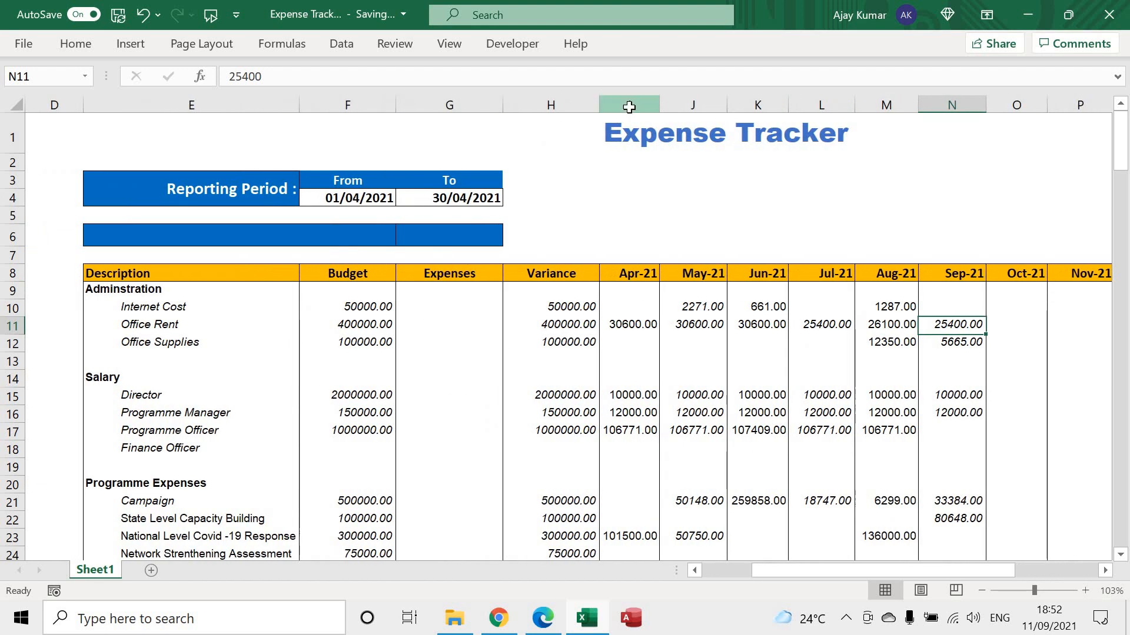
pyautogui.moveTo(628, 106); pyautogui.dragTo(1077, 106)
pyautogui.hscroll(2, 1001, 184)
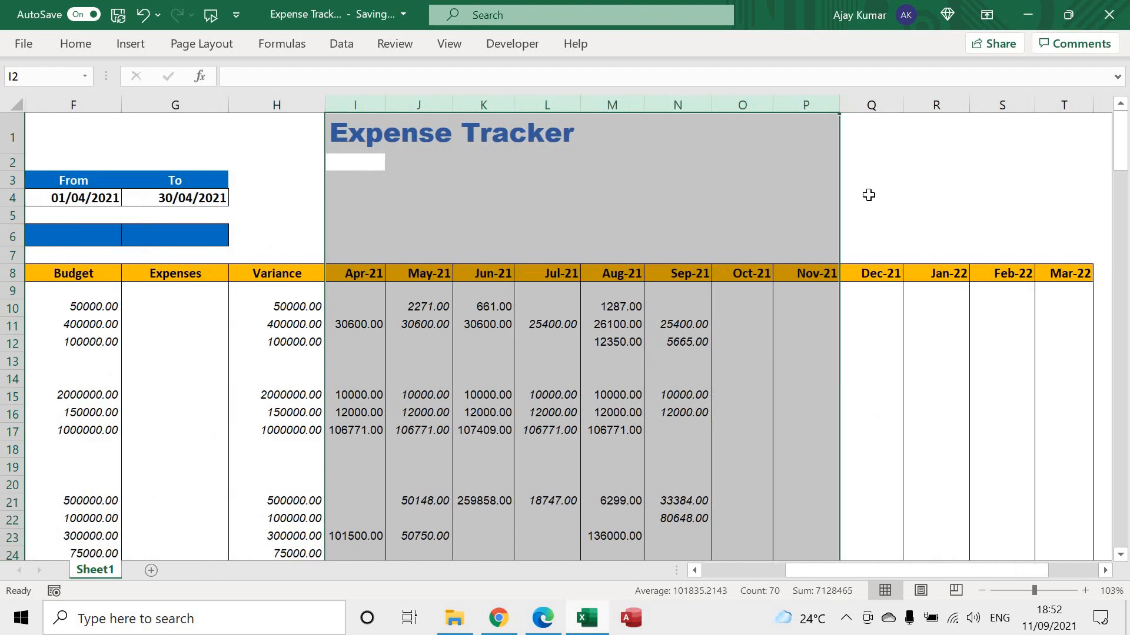
pyautogui.hscroll(2, 865, 192)
pyautogui.moveTo(875, 126); pyautogui.dragTo(867, 107)
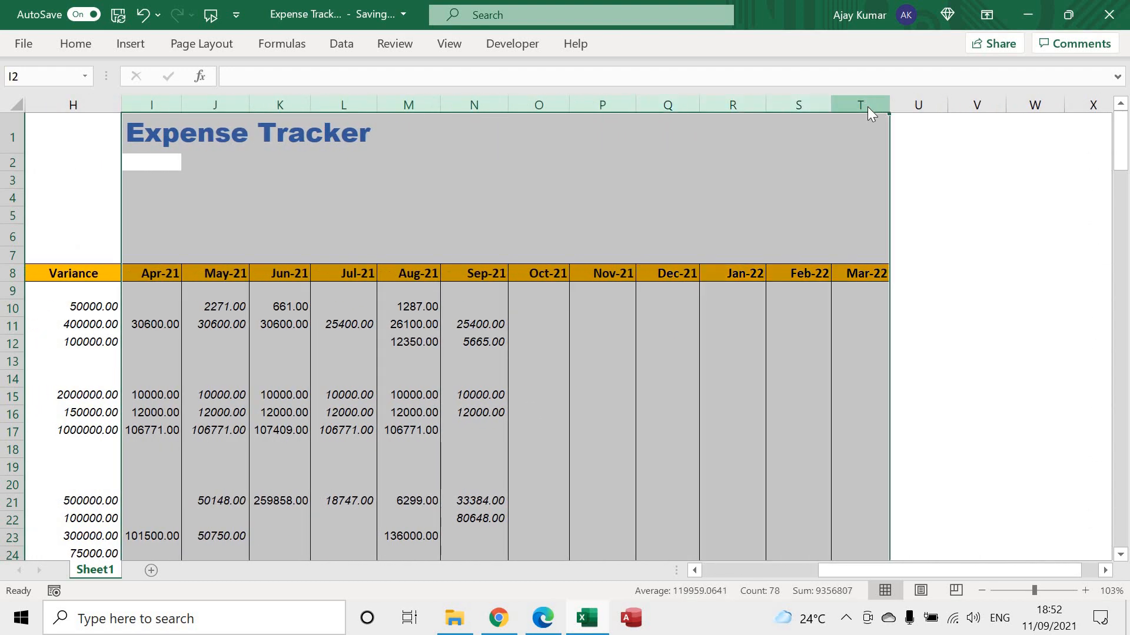
pyautogui.rightClick(867, 107)
pyautogui.click(933, 387)
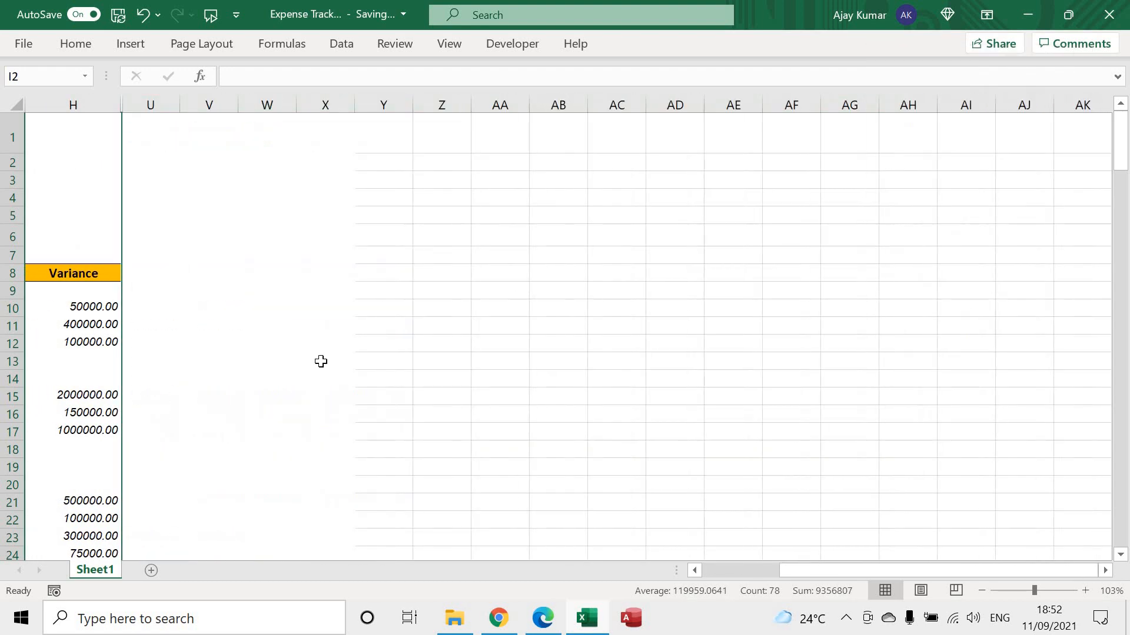
# Examine the Reporting Period label with its From and To date cells
pyautogui.hscroll(-1, 320, 361)
pyautogui.hscroll(-1, 320, 362)
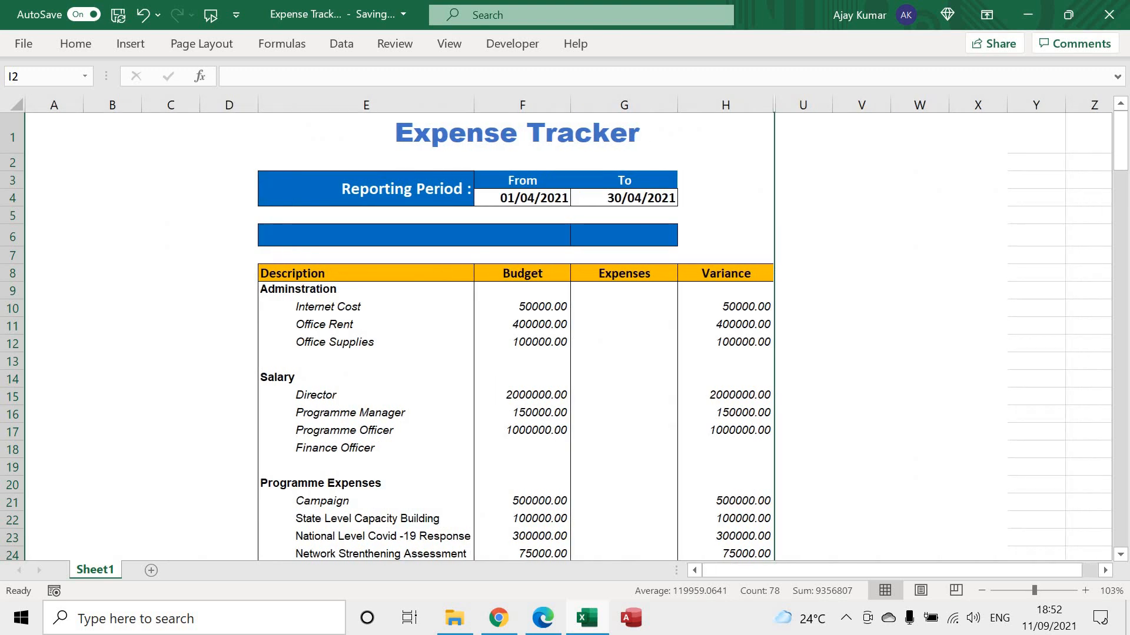
pyautogui.moveTo(360, 185); pyautogui.dragTo(612, 192)
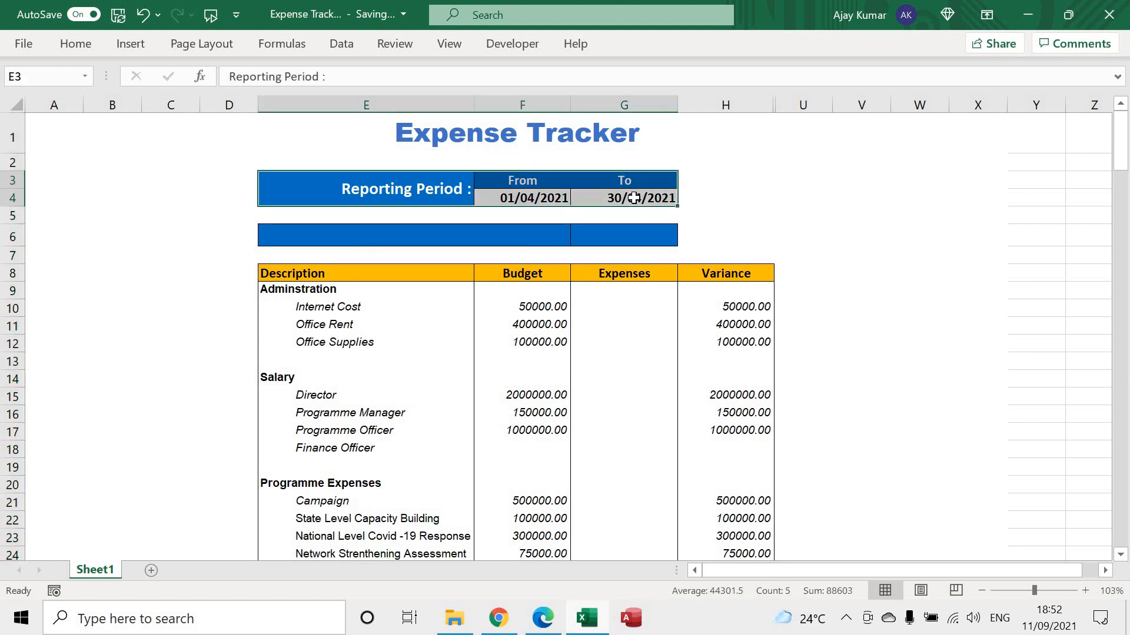
pyautogui.click(389, 187)
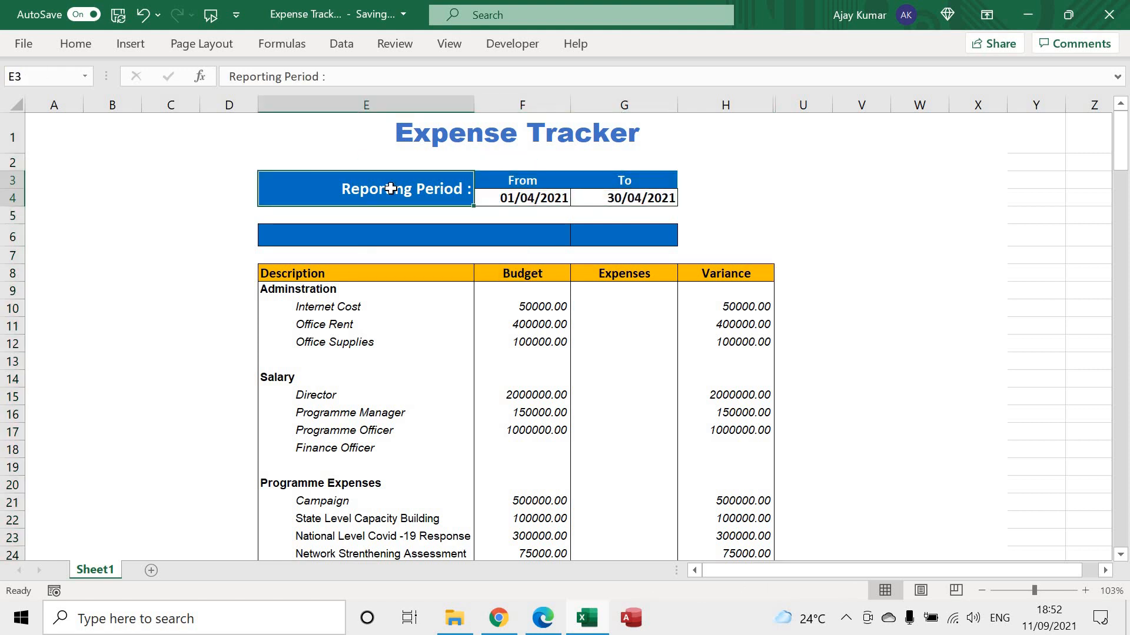
pyautogui.click(533, 196)
pyautogui.click(658, 199)
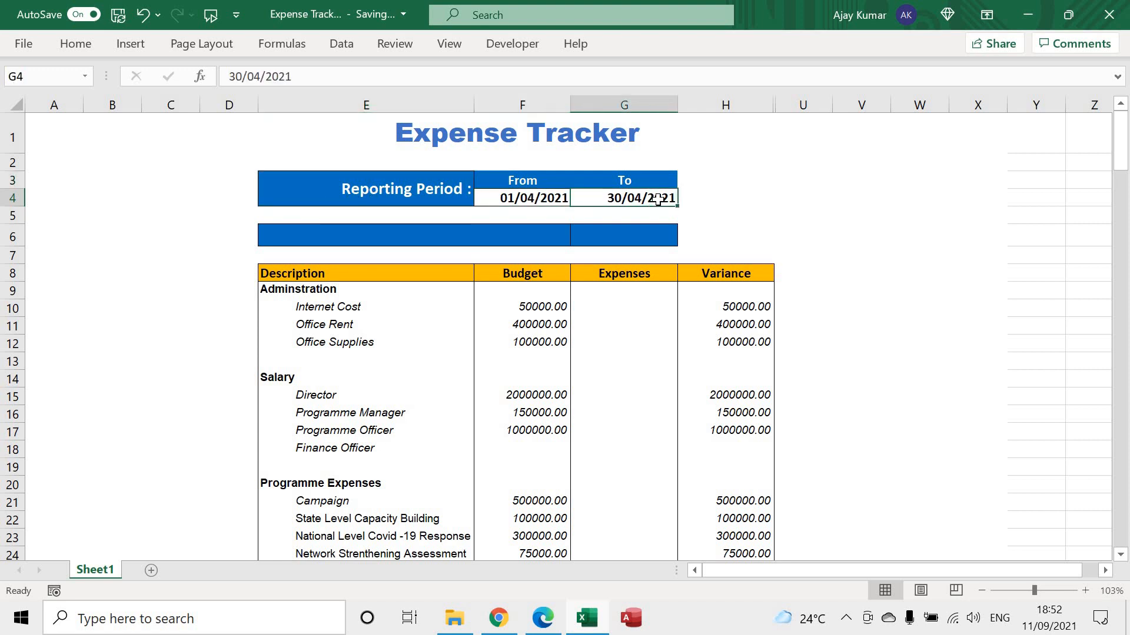
# Start a formula in the blue banner cell E6 with the text "Report for the Period ", including the trailing spaces
pyautogui.click(443, 232)
pyautogui.write('=')
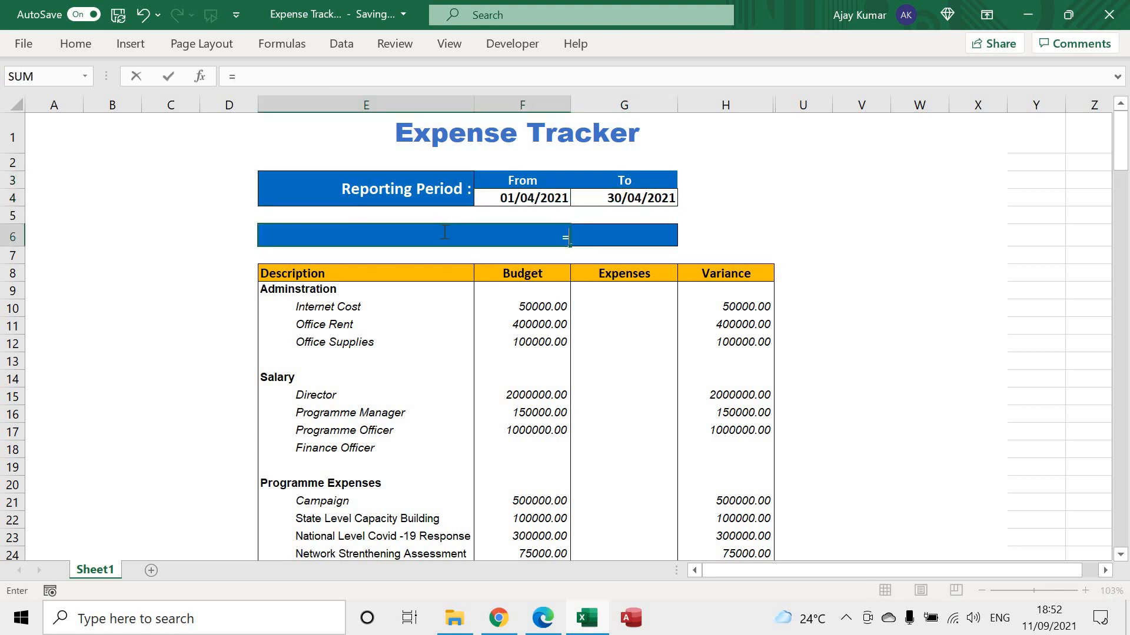
pyautogui.write('Reporting Perio')
pyautogui.press('BackSpace')
pyautogui.press('BackSpace')
pyautogui.press('BackSpace')
pyautogui.press('BackSpace')
pyautogui.press('BackSpace')
pyautogui.press('BackSpace')
pyautogui.press('BackSpace')
pyautogui.press('BackSpace')
pyautogui.press('BackSpace')
pyautogui.write('fo')
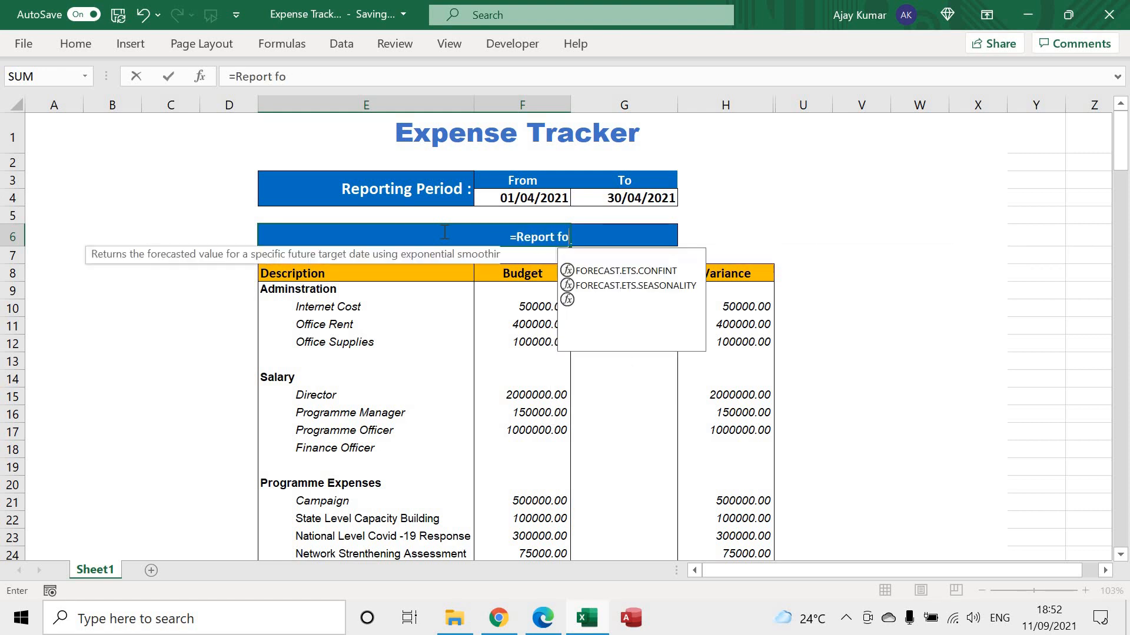
pyautogui.write('r the Period')
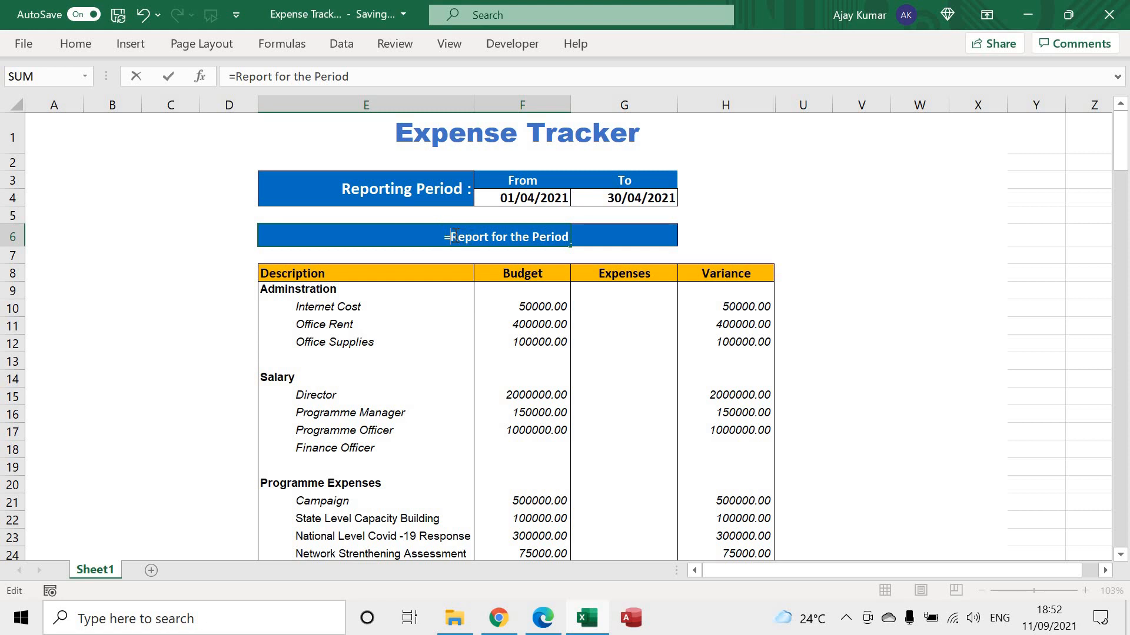
pyautogui.write('"')
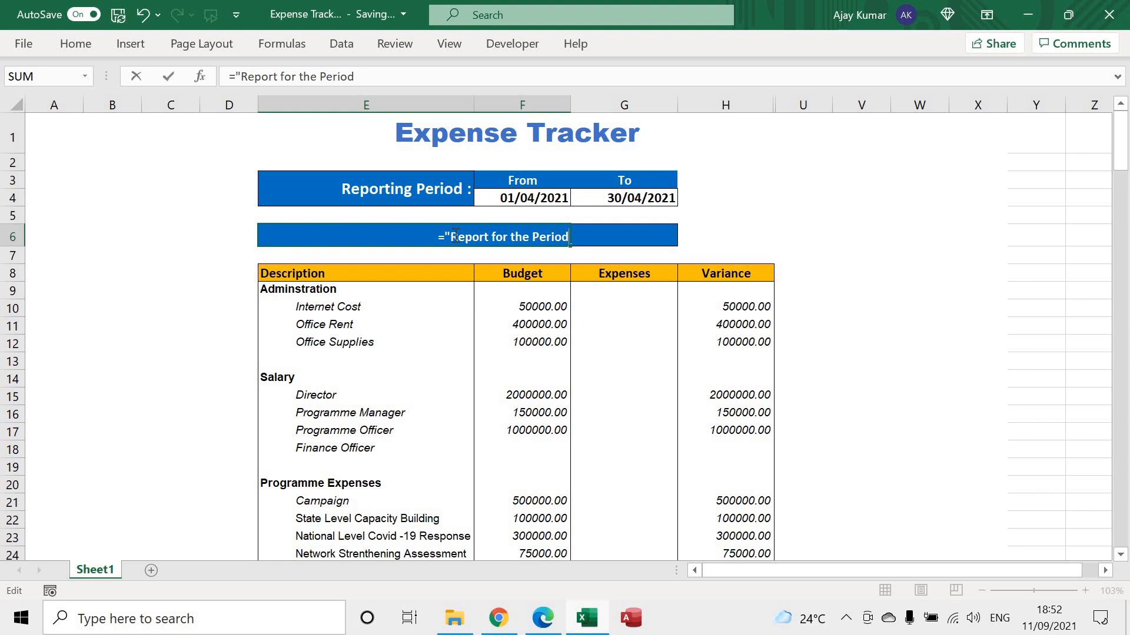
pyautogui.write('  "')
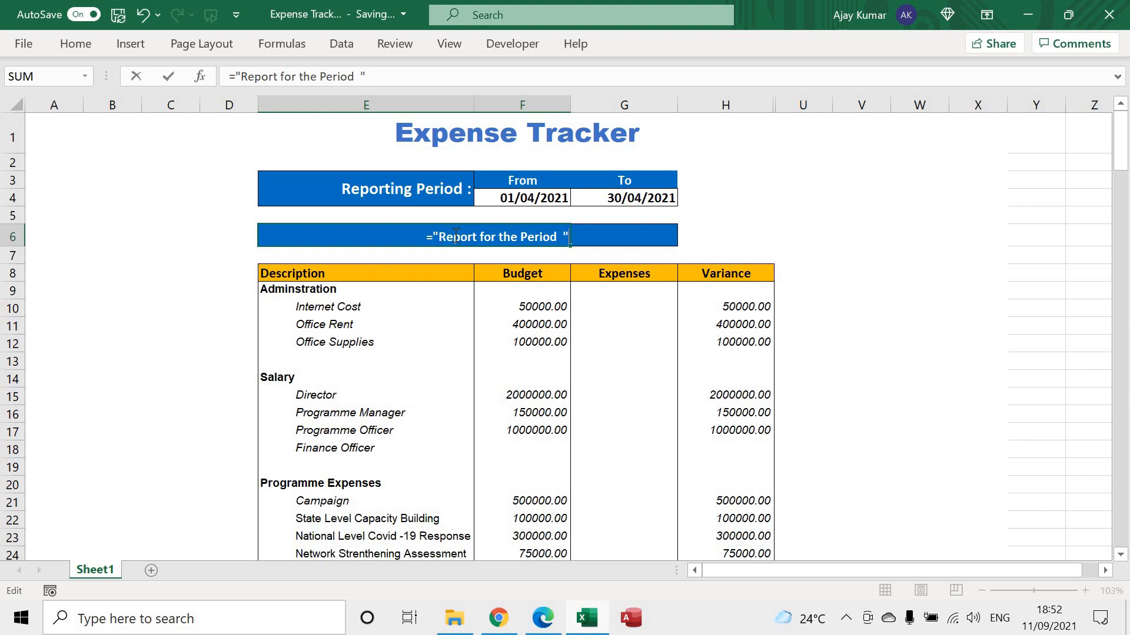
# Append the From date in F4 to the E6 formula with the TEXT function in dd/mm/yy format
pyautogui.write(' &')
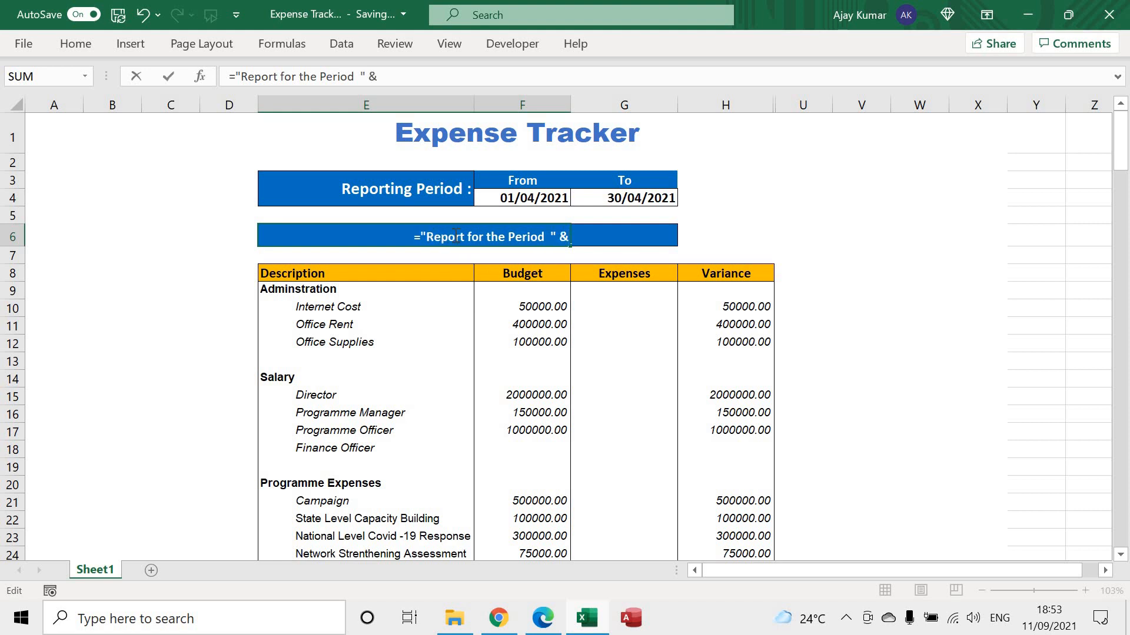
pyautogui.write(' Text(')
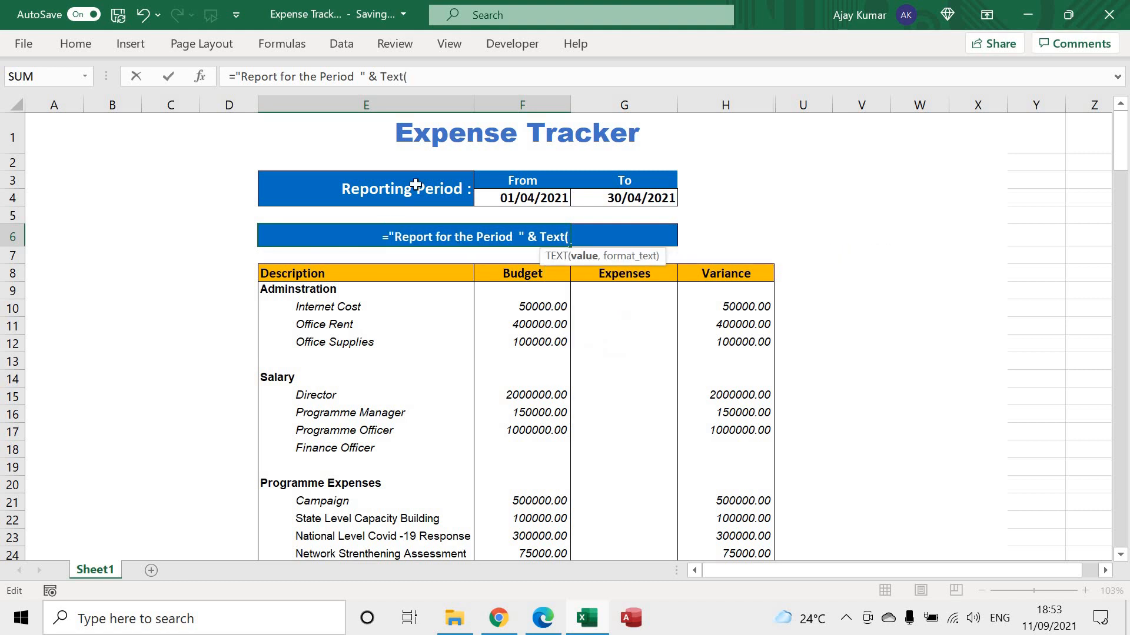
pyautogui.click(521, 197)
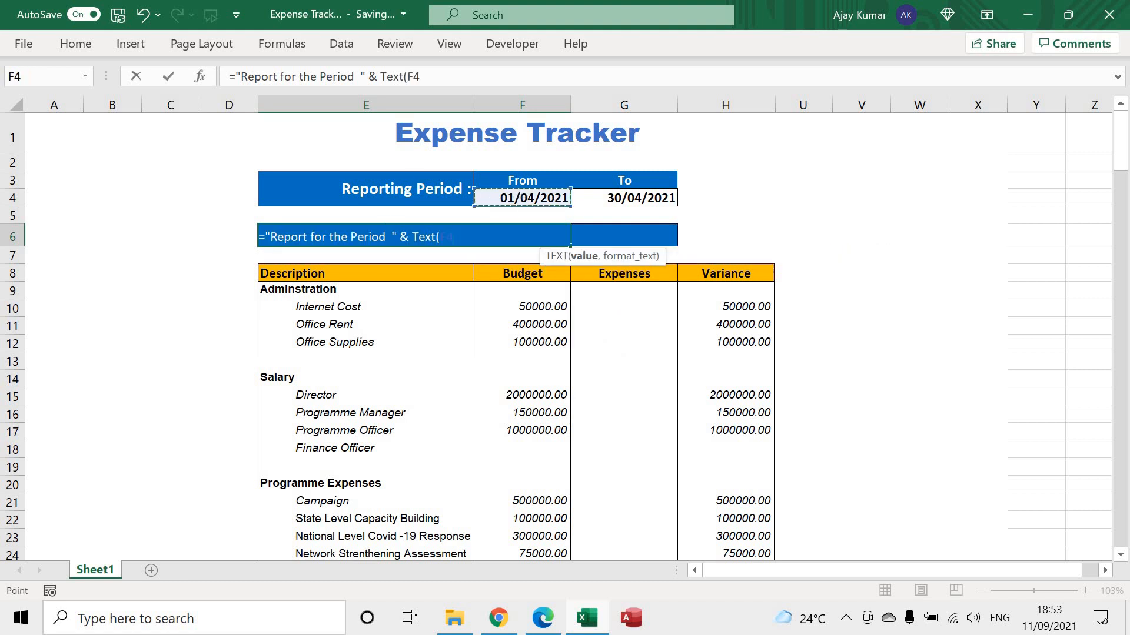
pyautogui.write(',')
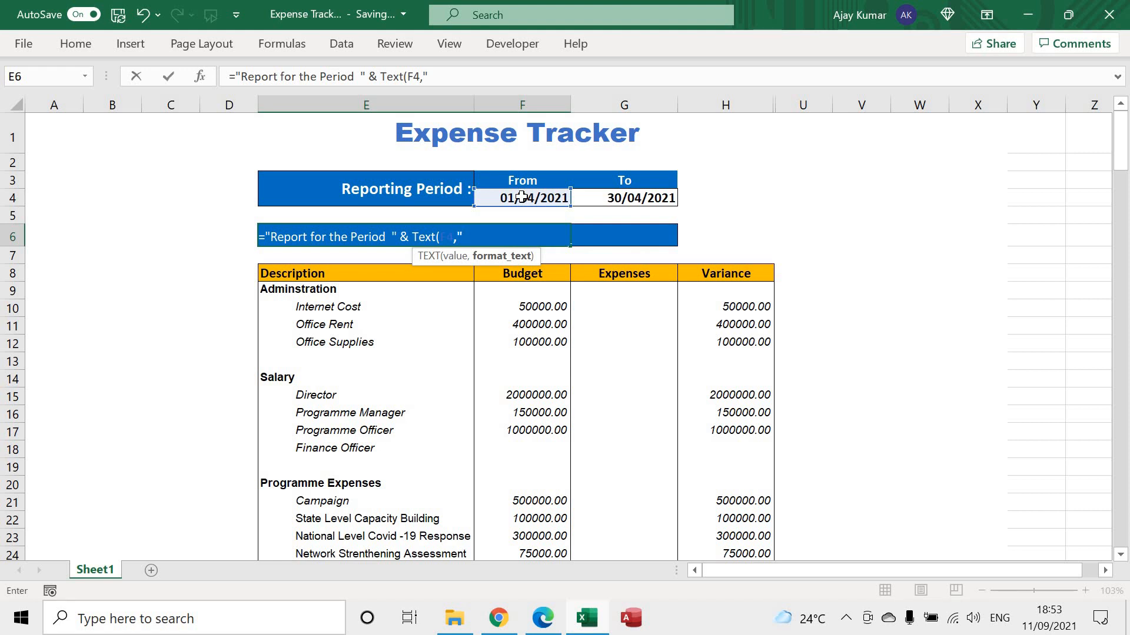
pyautogui.write('"dd/mm/yy")')
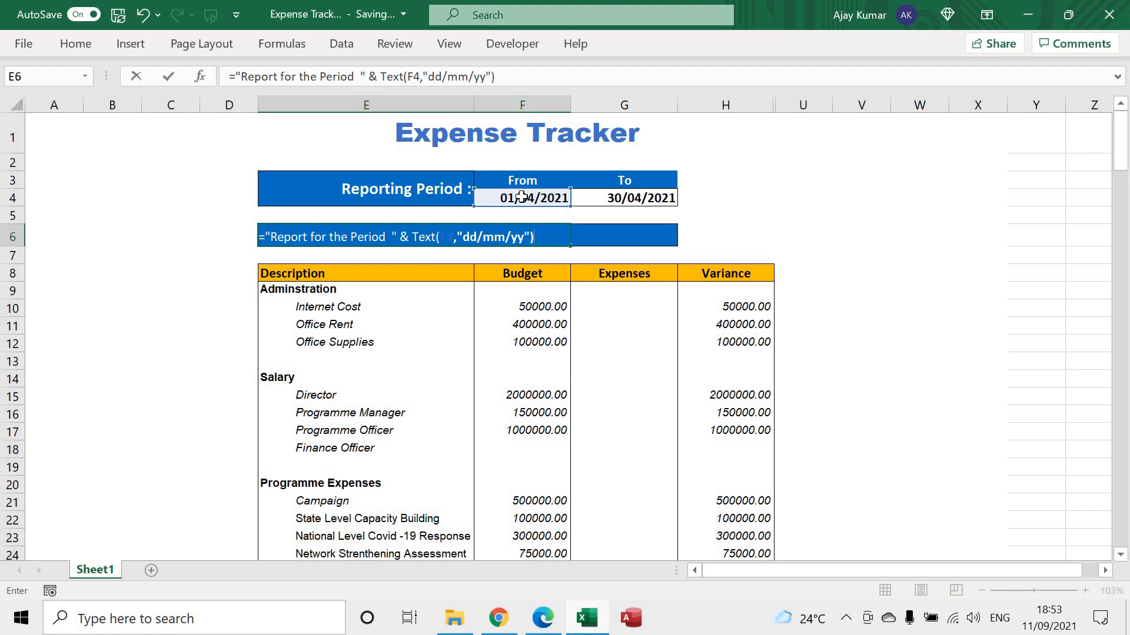
# Join the text " to " to the E6 formula and add "from " at the end of its opening text
pyautogui.write(' & "to "&')
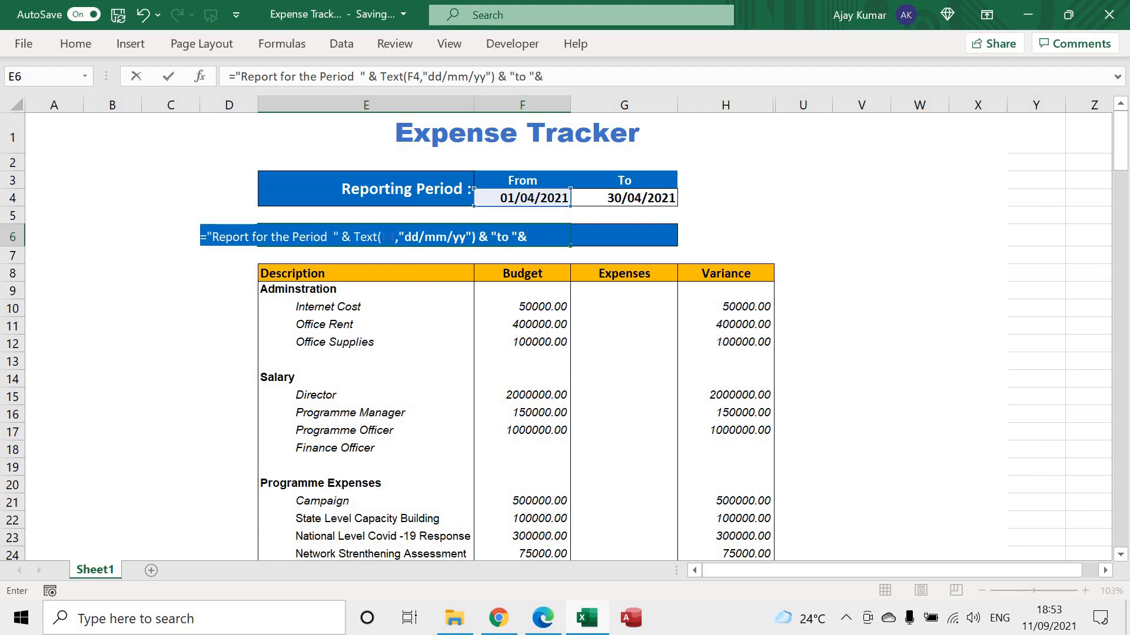
pyautogui.click(515, 77)
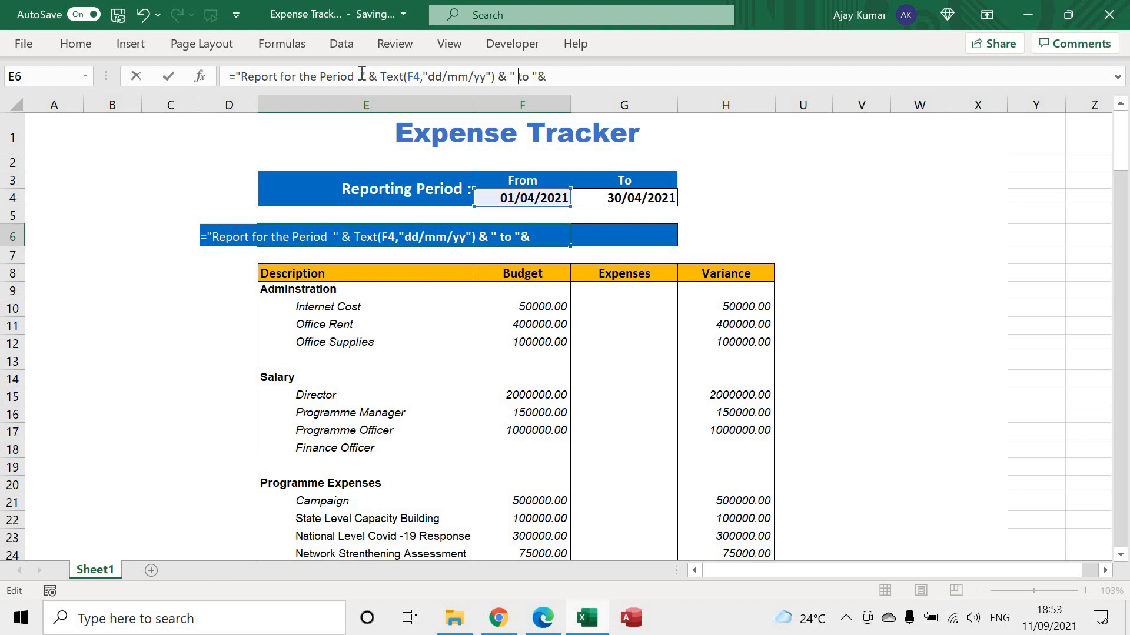
pyautogui.write('from')
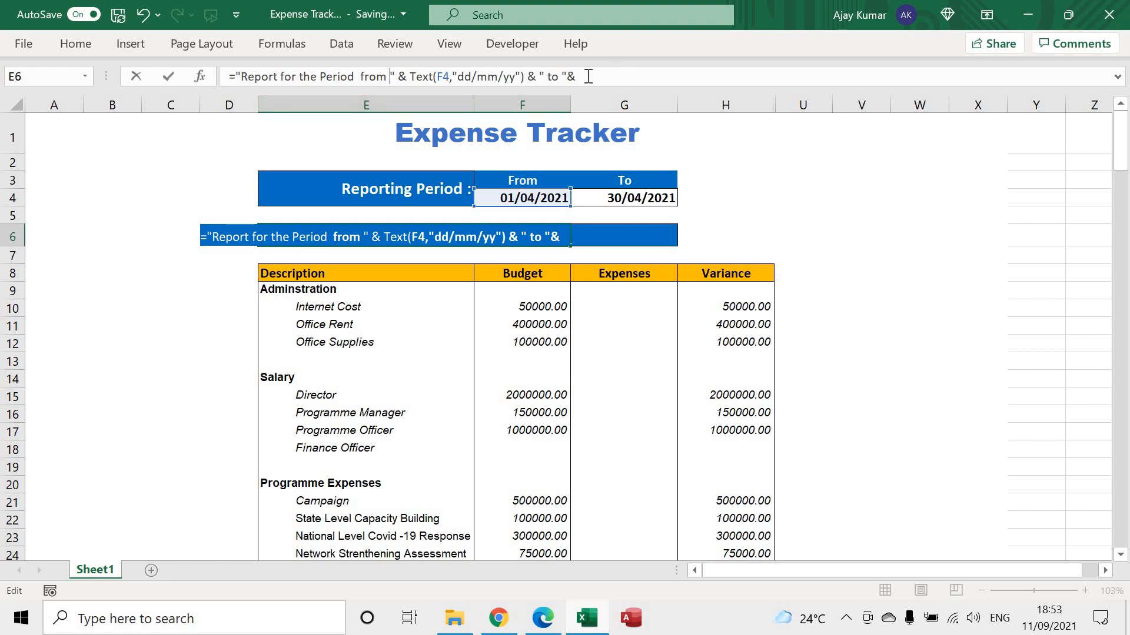
# Complete the E6 formula by appending the To date in G4 with the TEXT function in dd/mm/yy format
pyautogui.write(' text(')
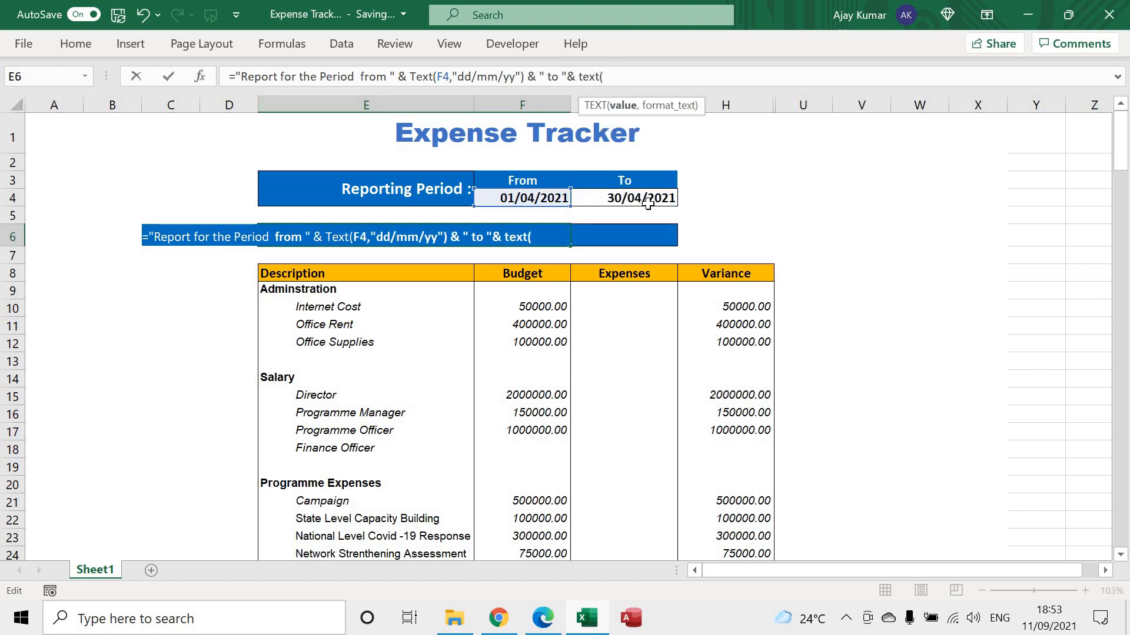
pyautogui.click(647, 203)
pyautogui.write(', ')
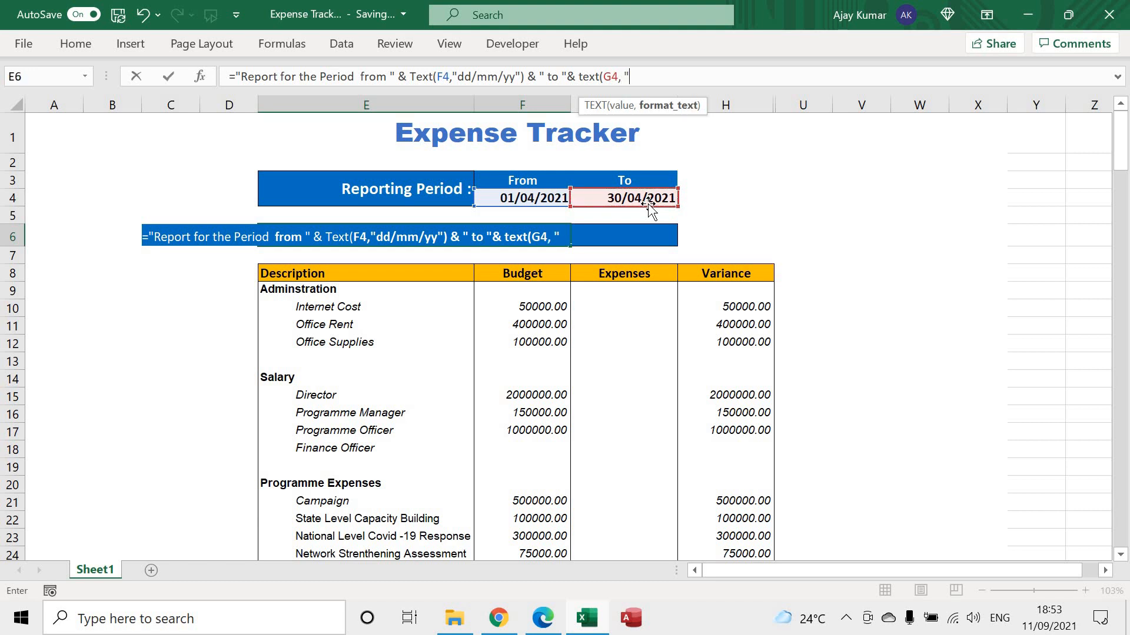
pyautogui.write('"dd/')
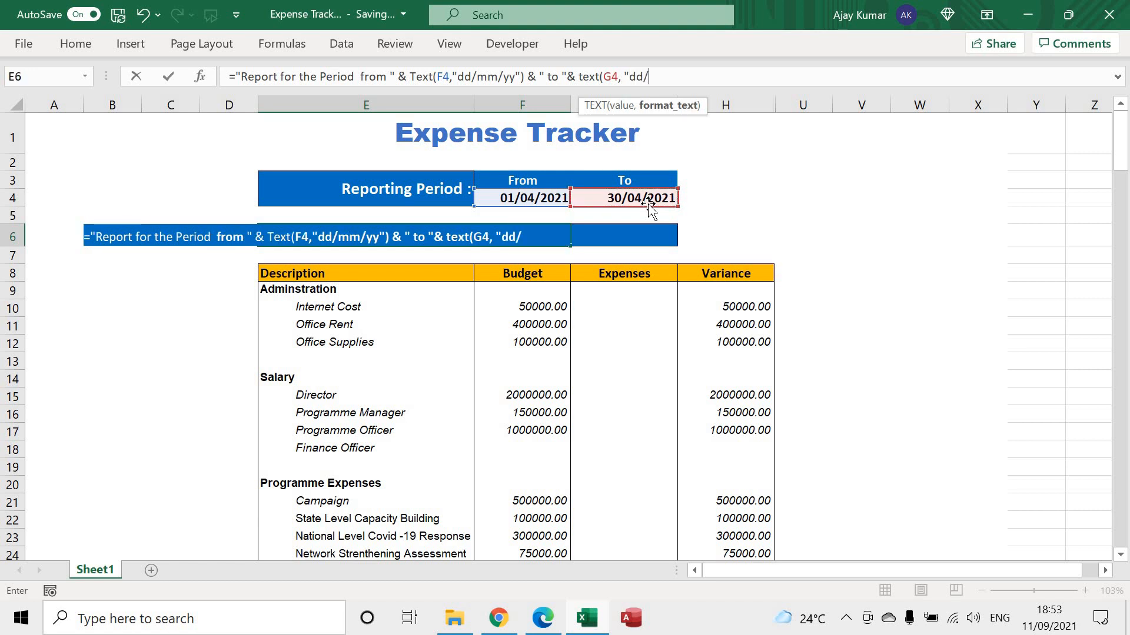
pyautogui.write('mm/yy")')
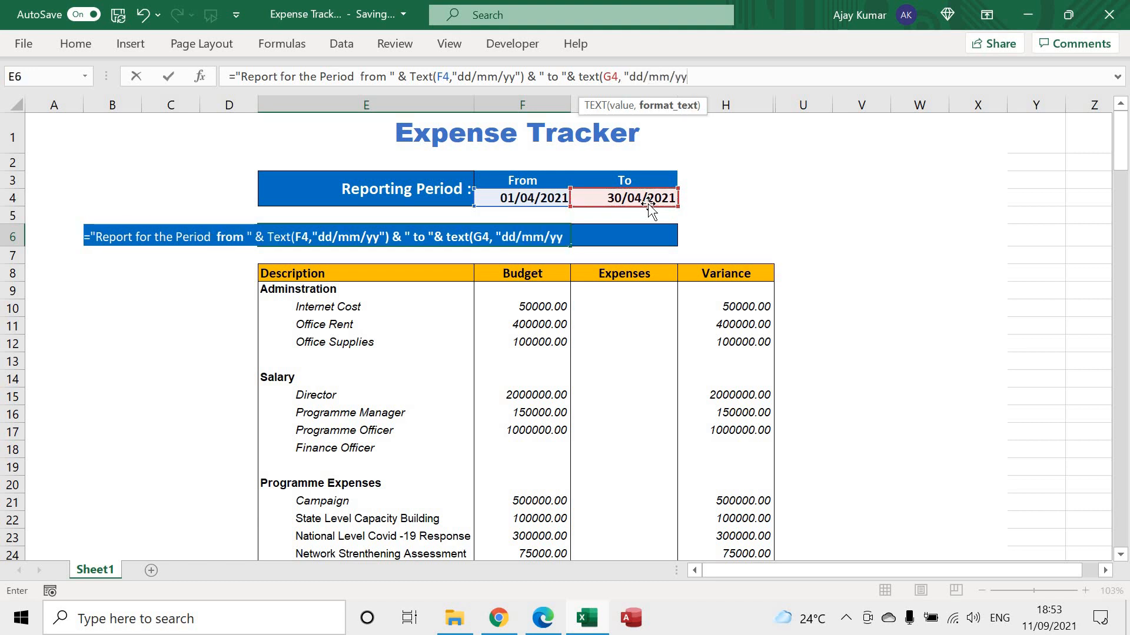
pyautogui.press('Return')
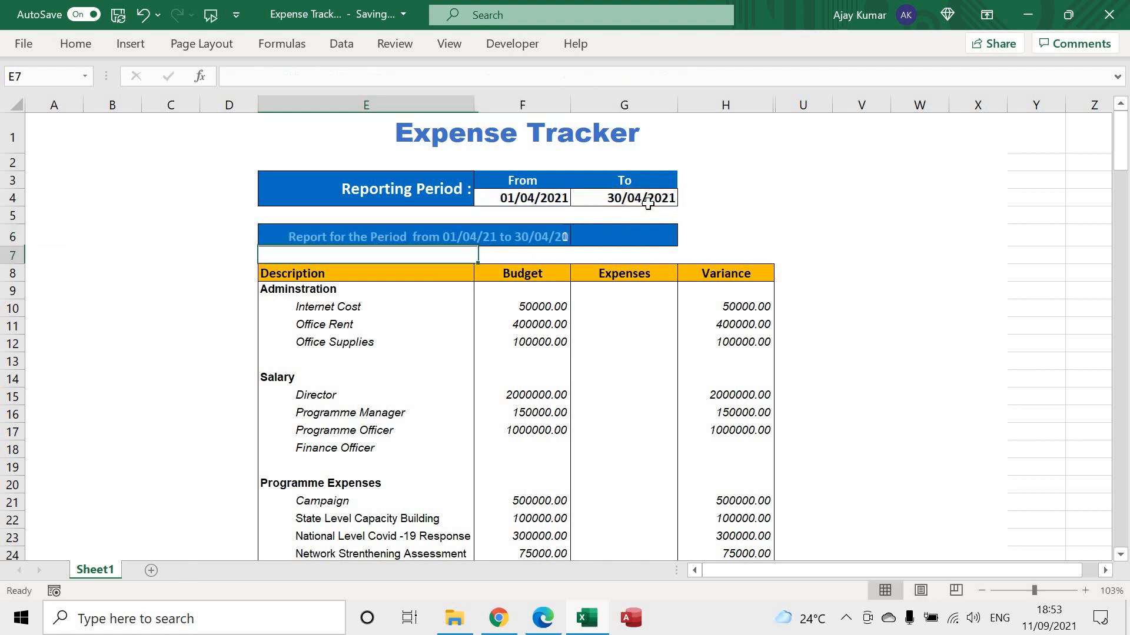
pyautogui.press('Up')
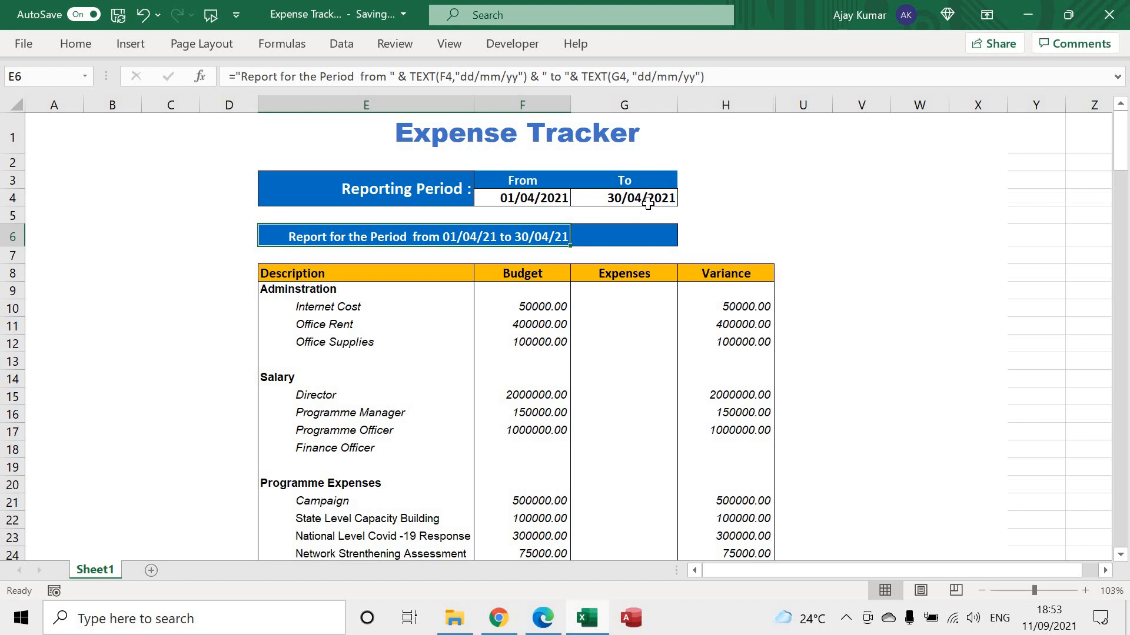
# Examine the From date cell and the Grand Total formula of the Expenses column in G34
pyautogui.press('Up')
pyautogui.press('Up')
pyautogui.press('Right')
pyautogui.press('Right')
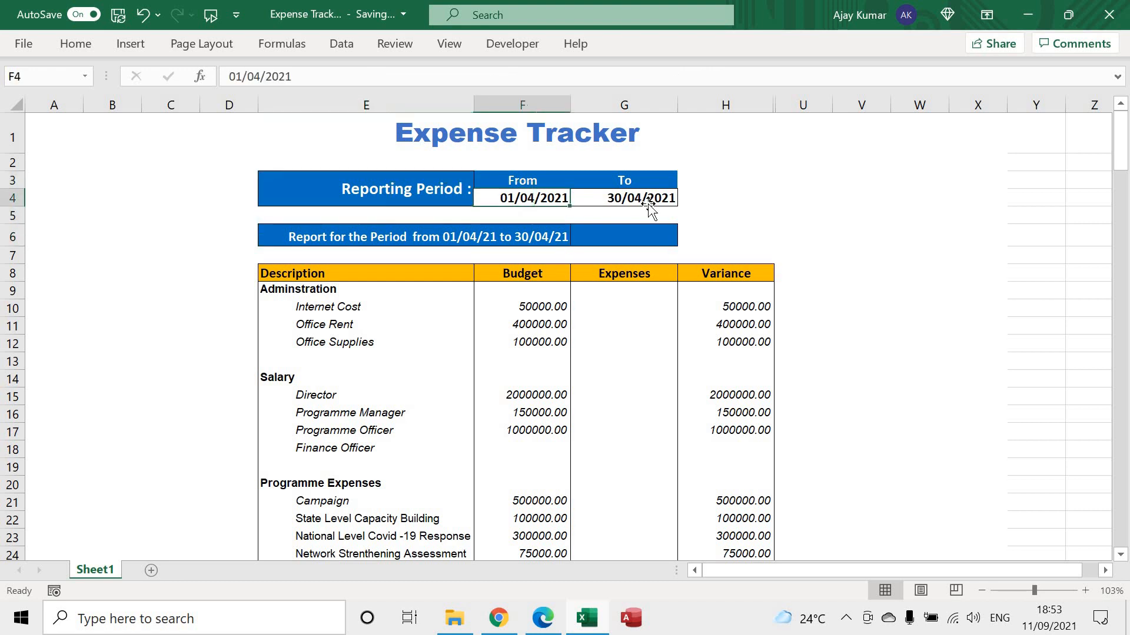
pyautogui.press('Down')
pyautogui.press('Down')
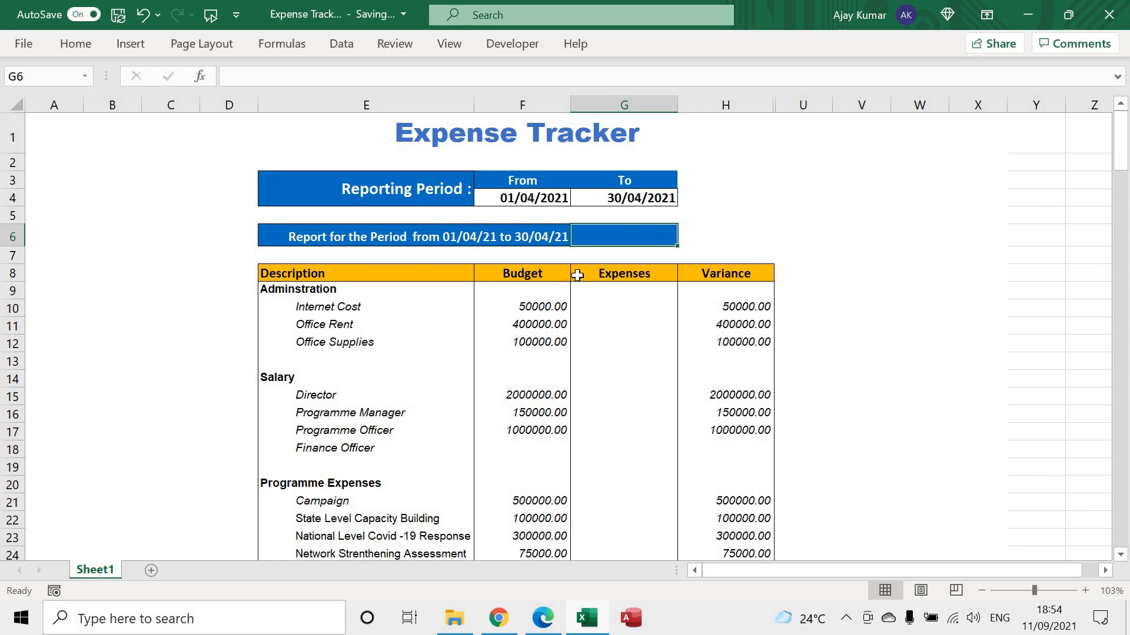
pyautogui.scroll(-6, 617, 529)
pyautogui.scroll(-1, 617, 529)
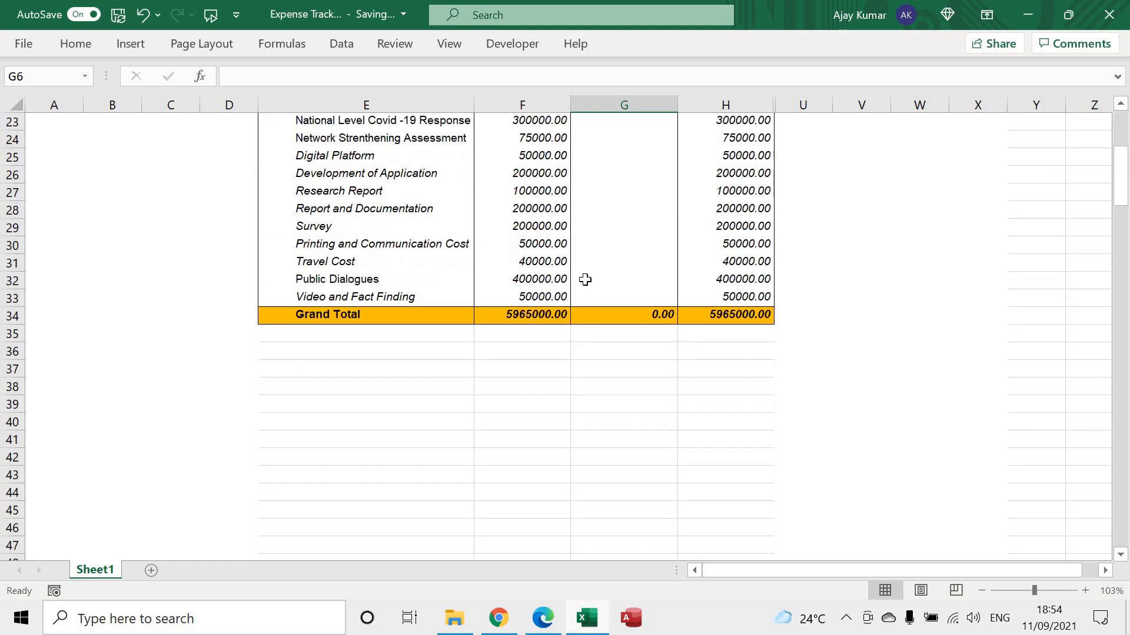
pyautogui.click(637, 314)
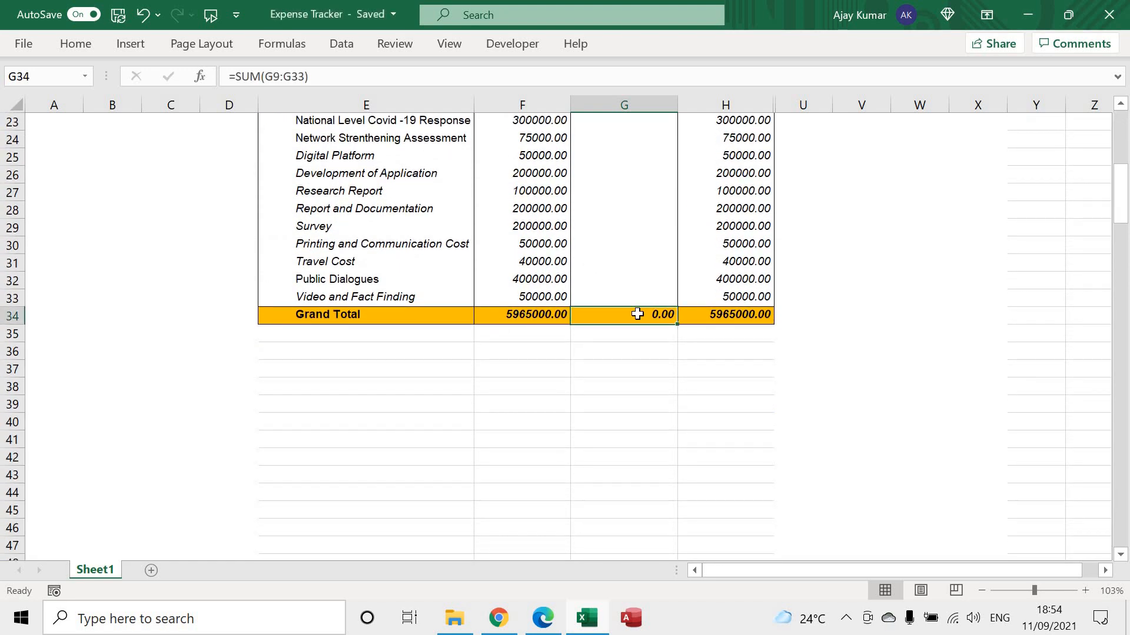
pyautogui.scroll(7, 638, 315)
# Link cell G6 beside the period label to the Expenses grand total with the formula =G34
pyautogui.click(630, 235)
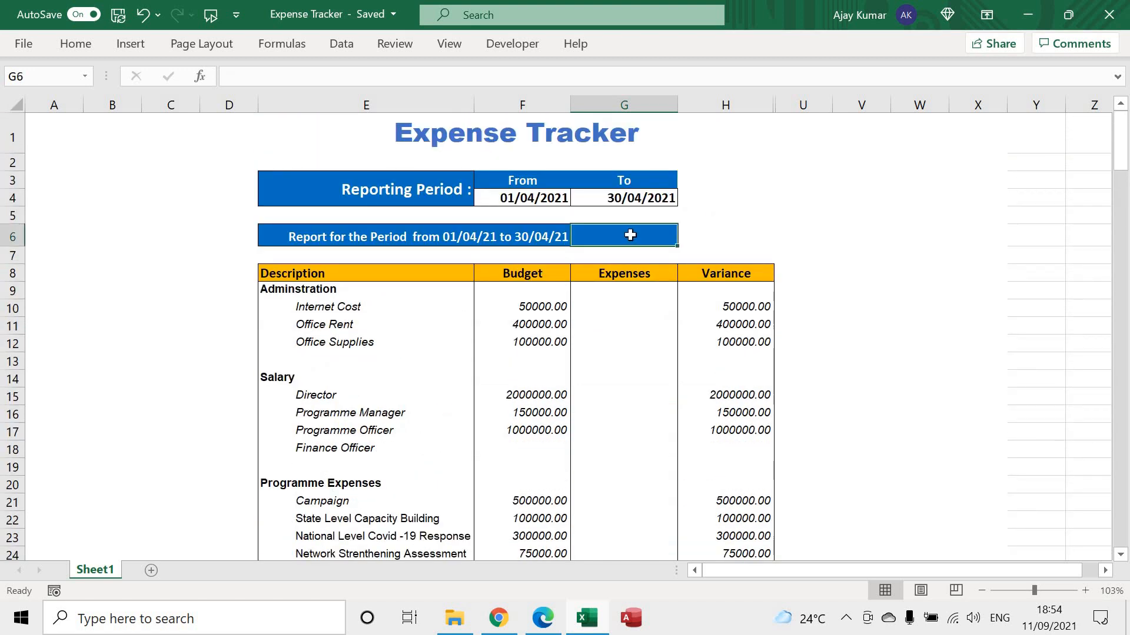
pyautogui.write('=')
pyautogui.scroll(-3, 641, 383)
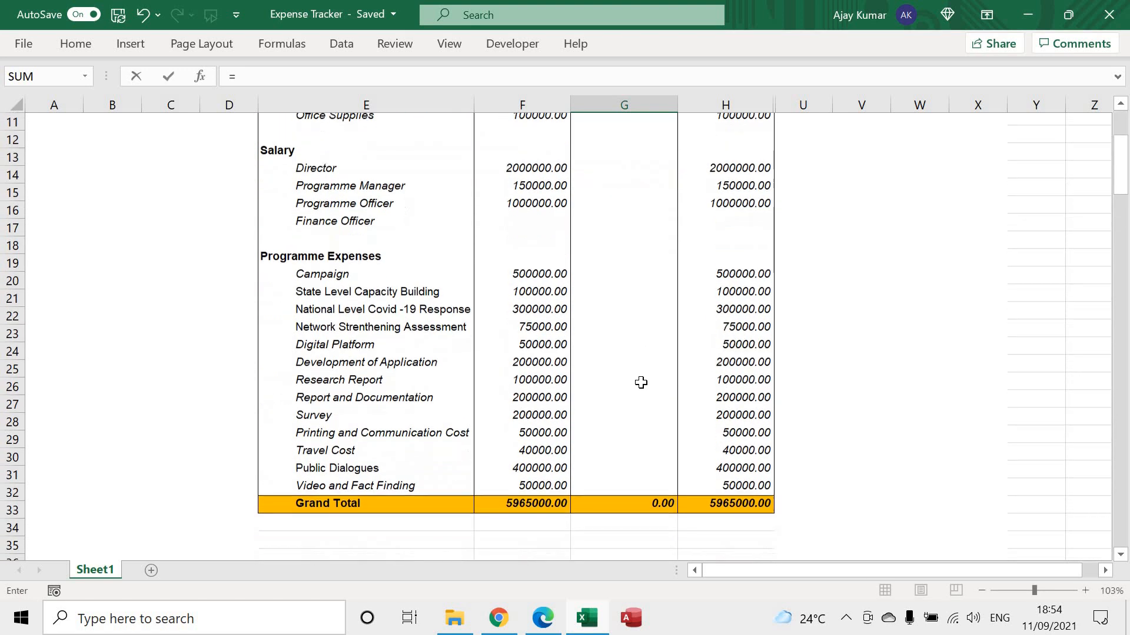
pyautogui.click(657, 493)
pyautogui.press('Return')
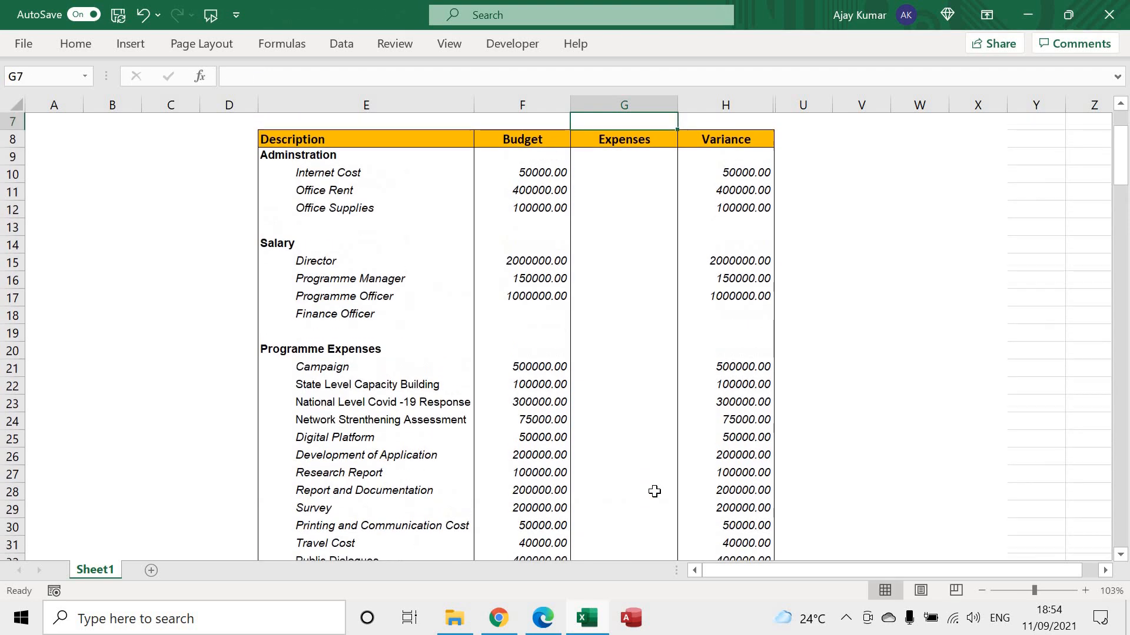
pyautogui.scroll(2, 654, 491)
pyautogui.click(633, 236)
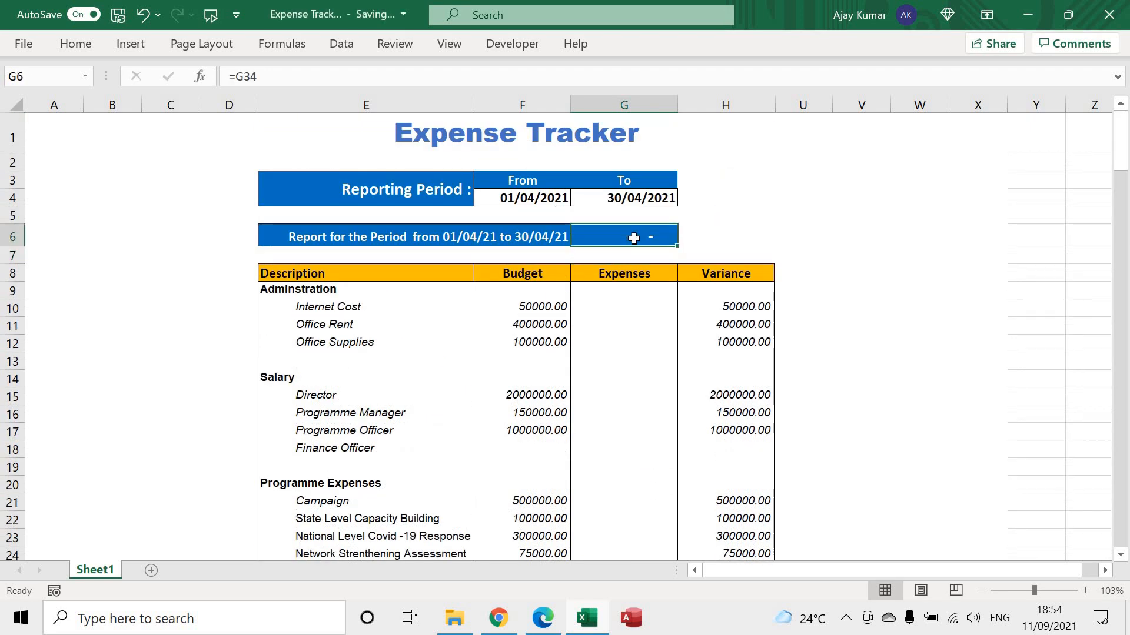
# Enter a test expense of 2000 for Internet Cost in cell G10
pyautogui.click(601, 308)
pyautogui.write('2000')
pyautogui.hotkey('ctrl', 'Return')
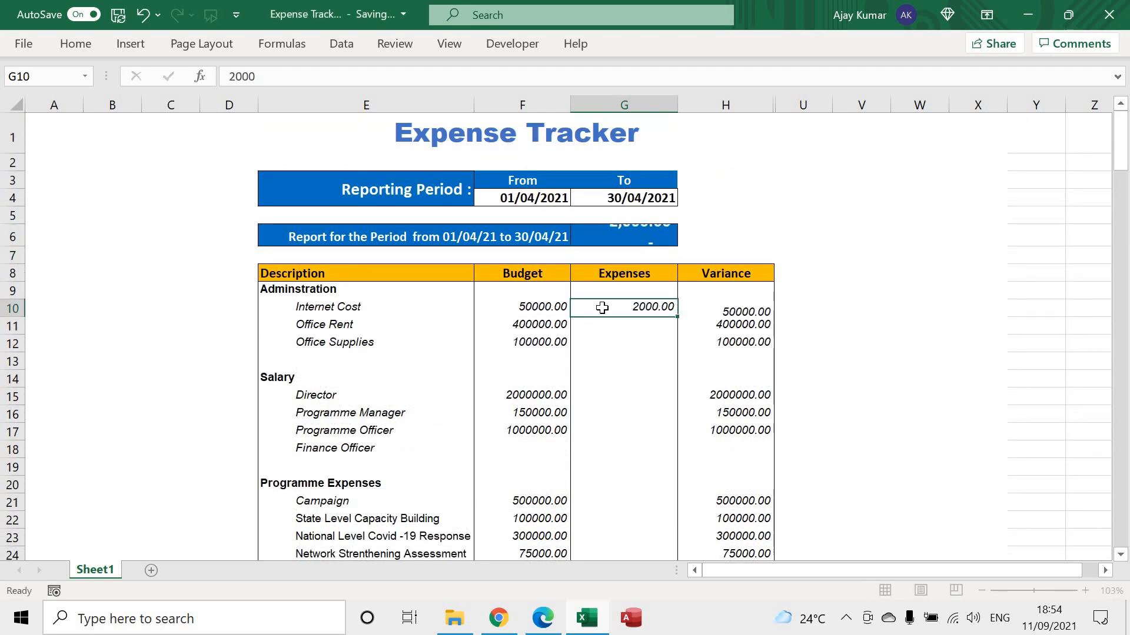
pyautogui.press('Return')
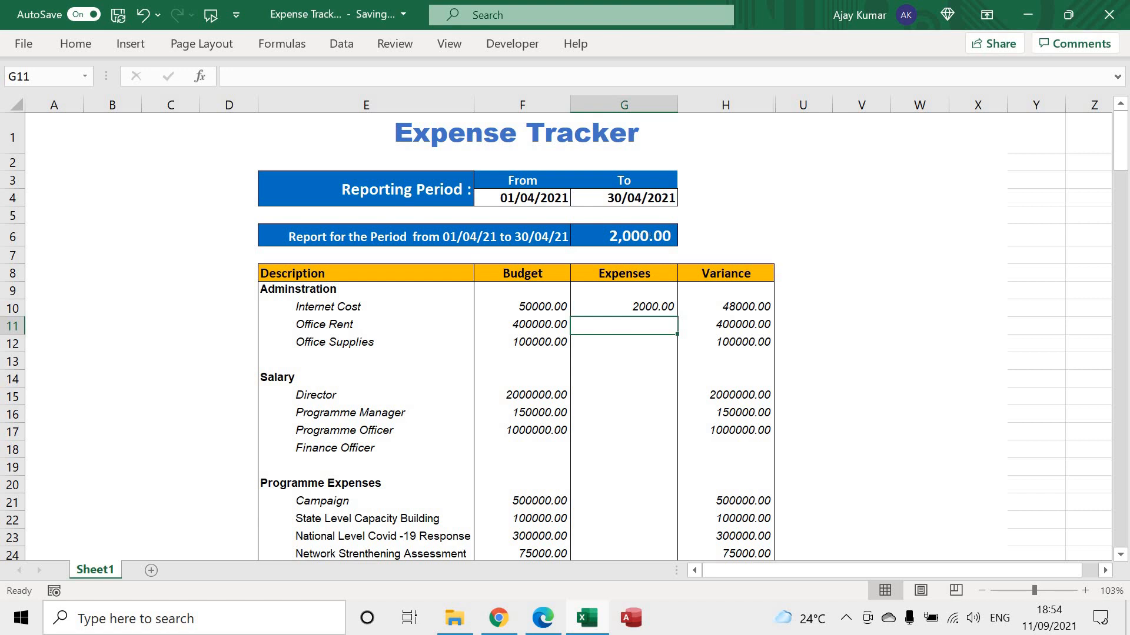
pyautogui.click(631, 310)
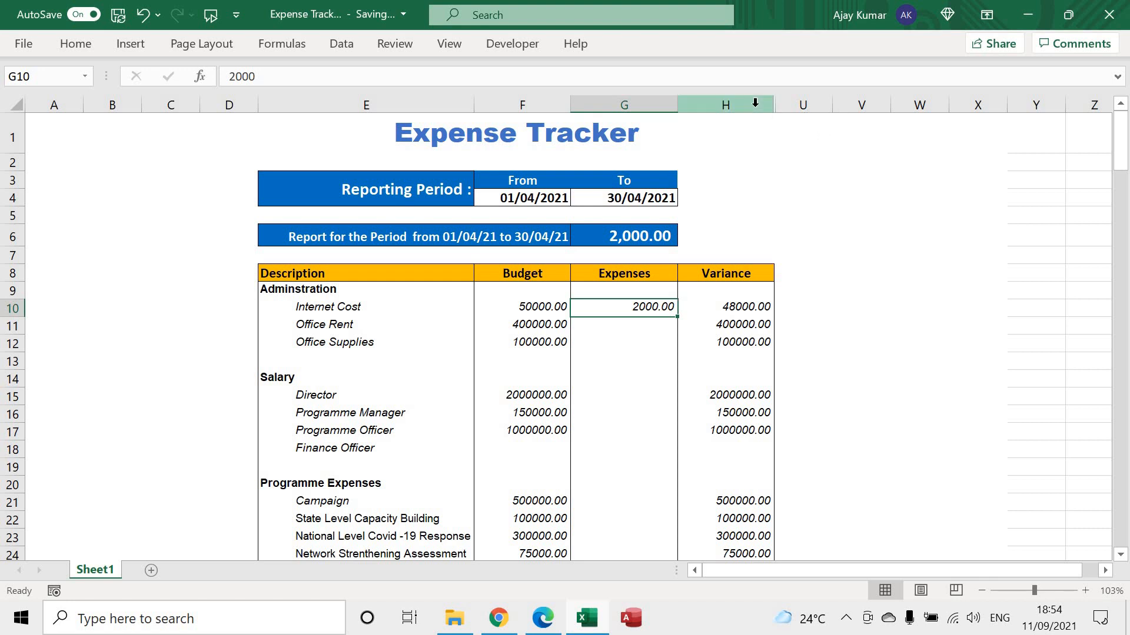
# Unhide the monthly columns between the Variance column H and column U
pyautogui.moveTo(754, 104); pyautogui.dragTo(786, 106)
pyautogui.rightClick(786, 106)
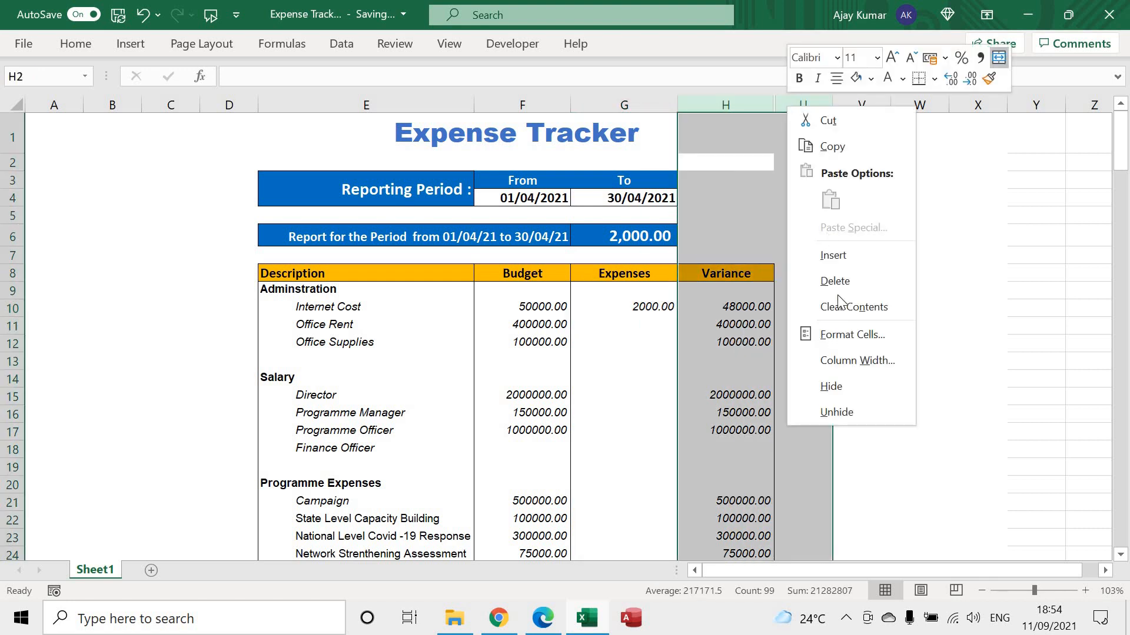
pyautogui.click(860, 411)
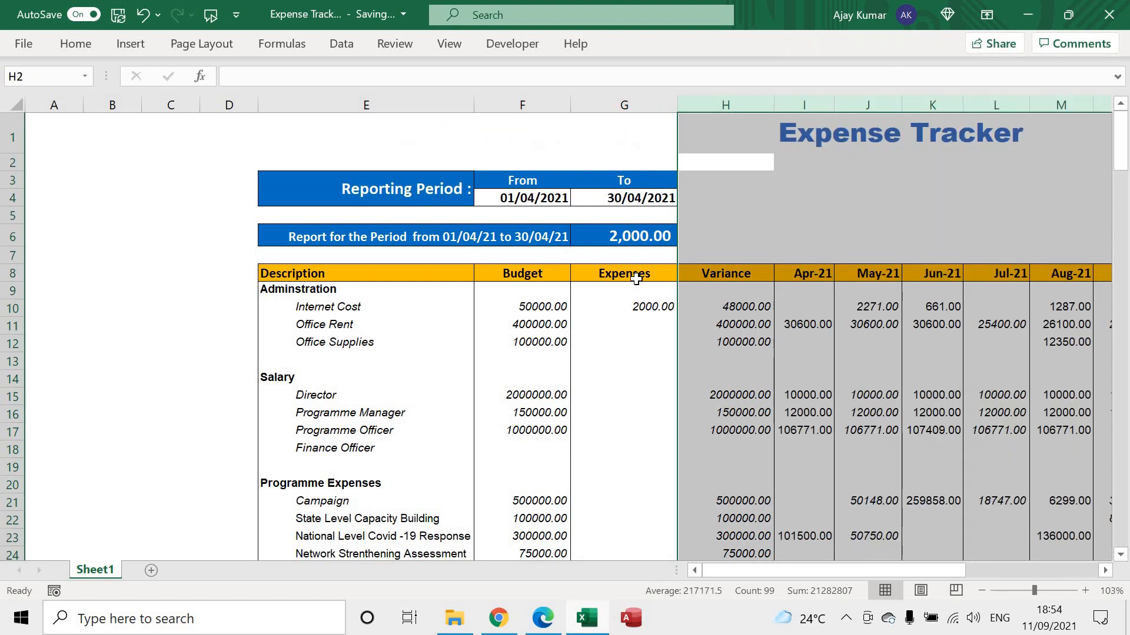
# Clear the test expense of 2000 from the Internet Cost cell G10
pyautogui.click(654, 308)
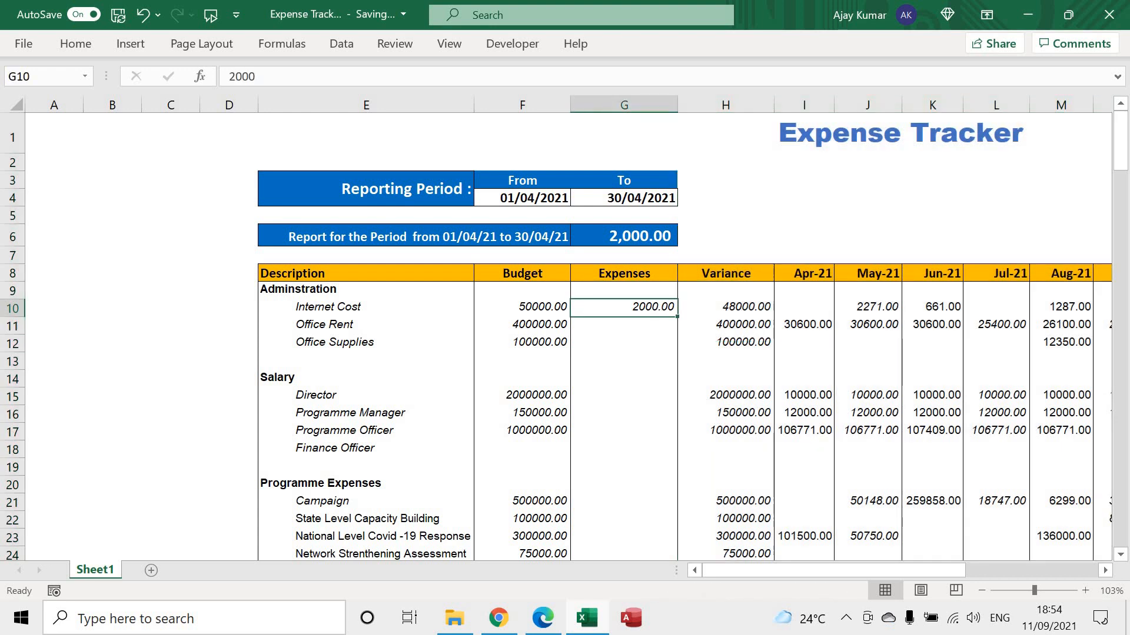
pyautogui.doubleClick(657, 313)
pyautogui.press('BackSpace')
pyautogui.press('BackSpace')
pyautogui.press('BackSpace')
pyautogui.press('BackSpace')
pyautogui.write('=')
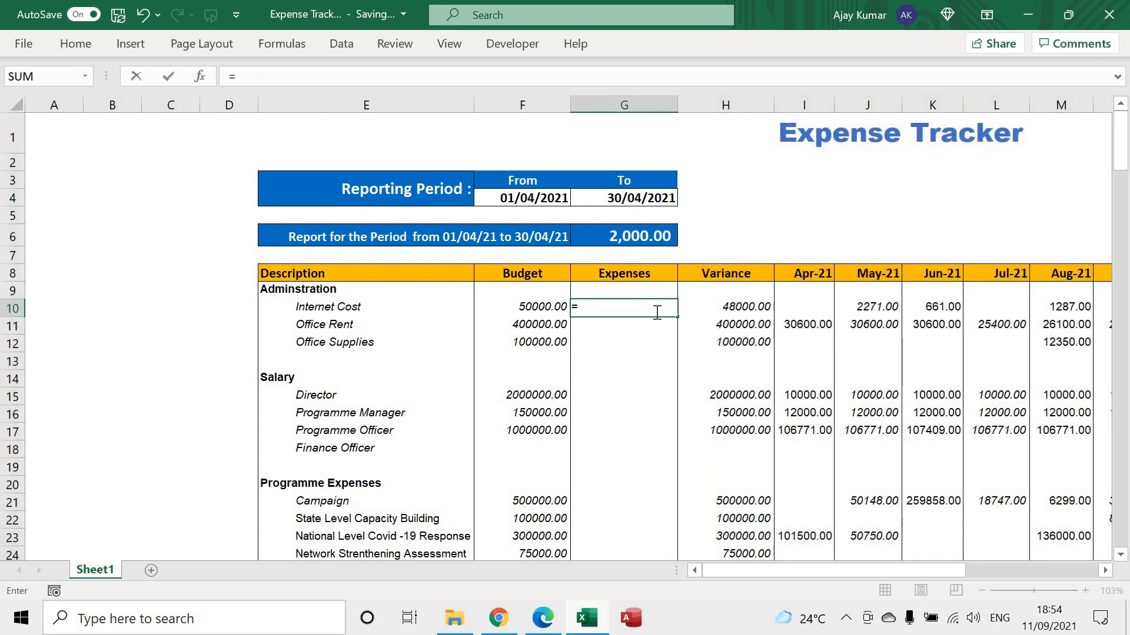
pyautogui.write('sumif')
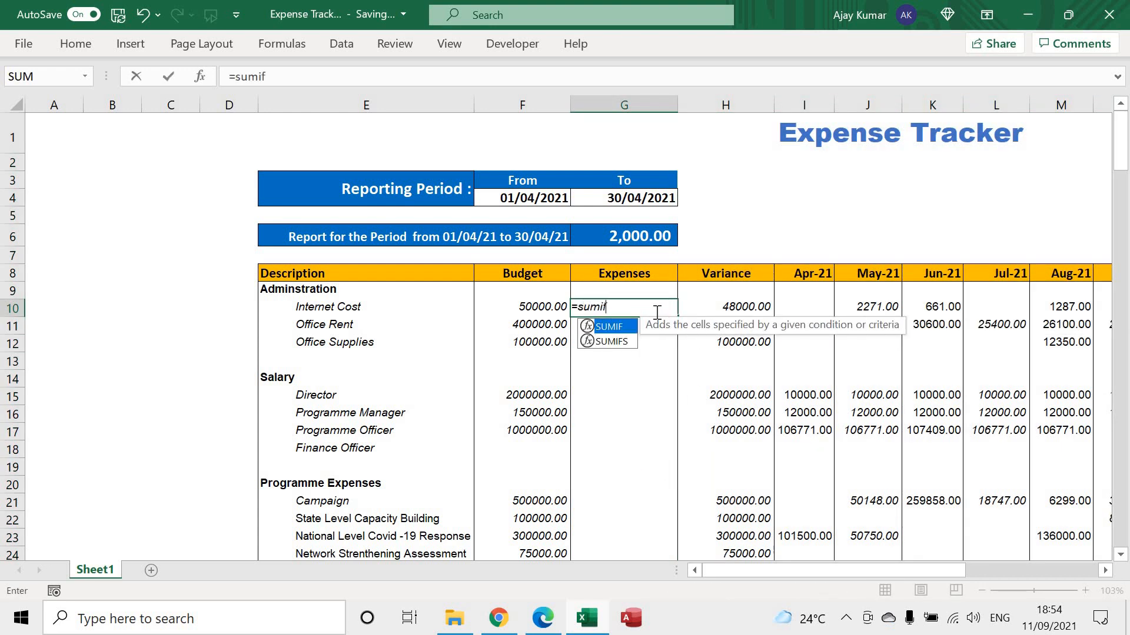
pyautogui.write('s')
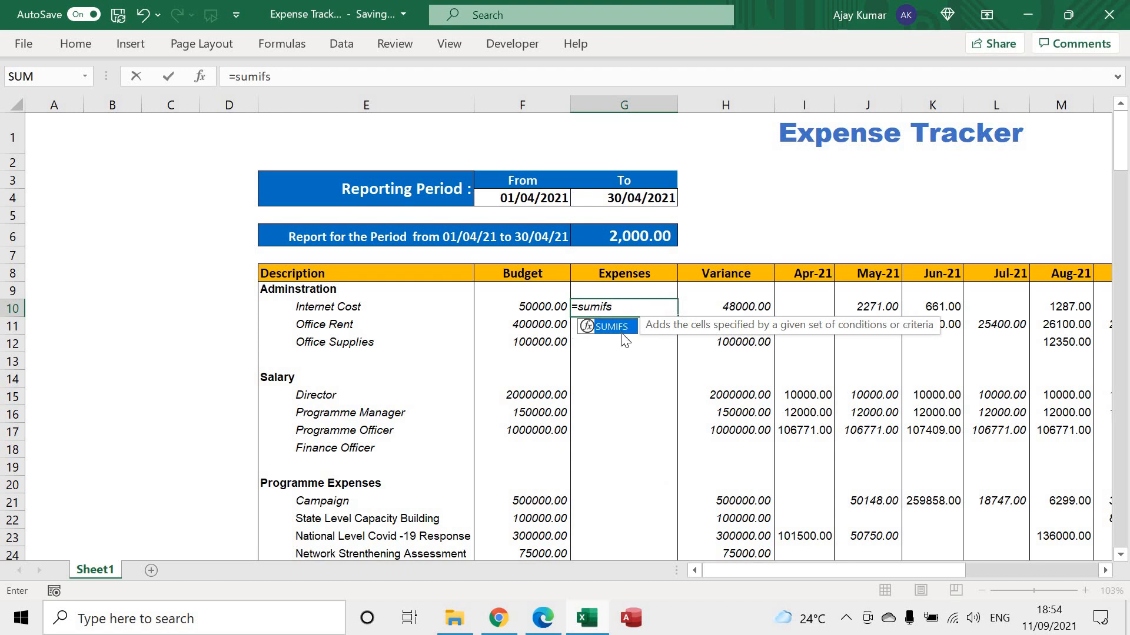
pyautogui.press('Return')
pyautogui.press('Up')
pyautogui.press('Delete')
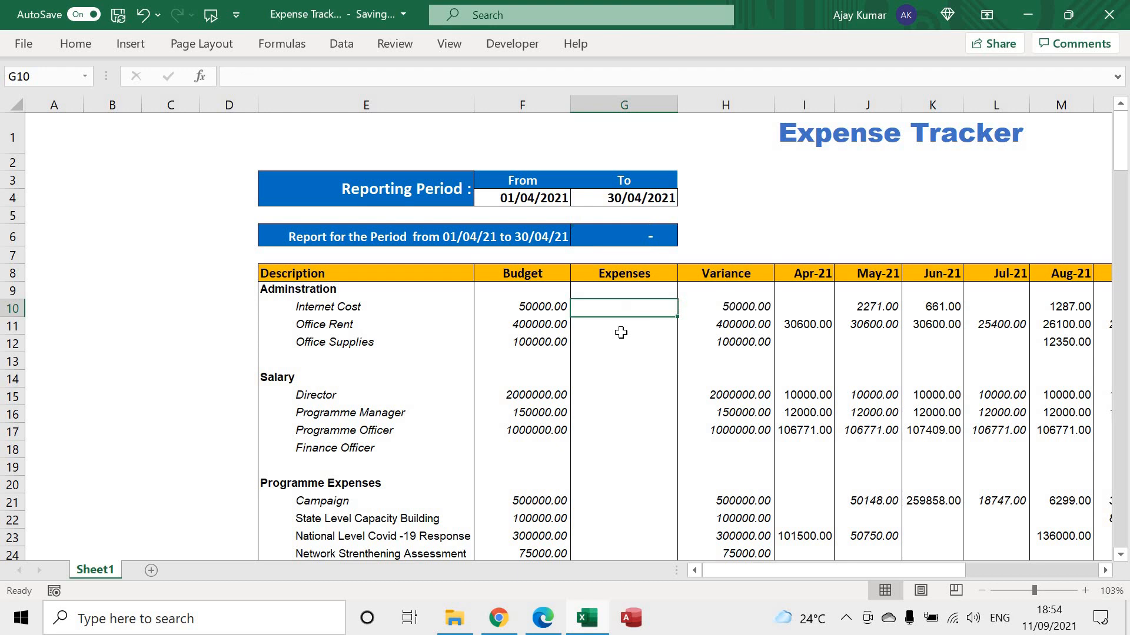
# Start a SUMIFS formula in the Internet Cost expense cell G10 with H10:T10 as the sum range
pyautogui.scroll(5, 620, 332)
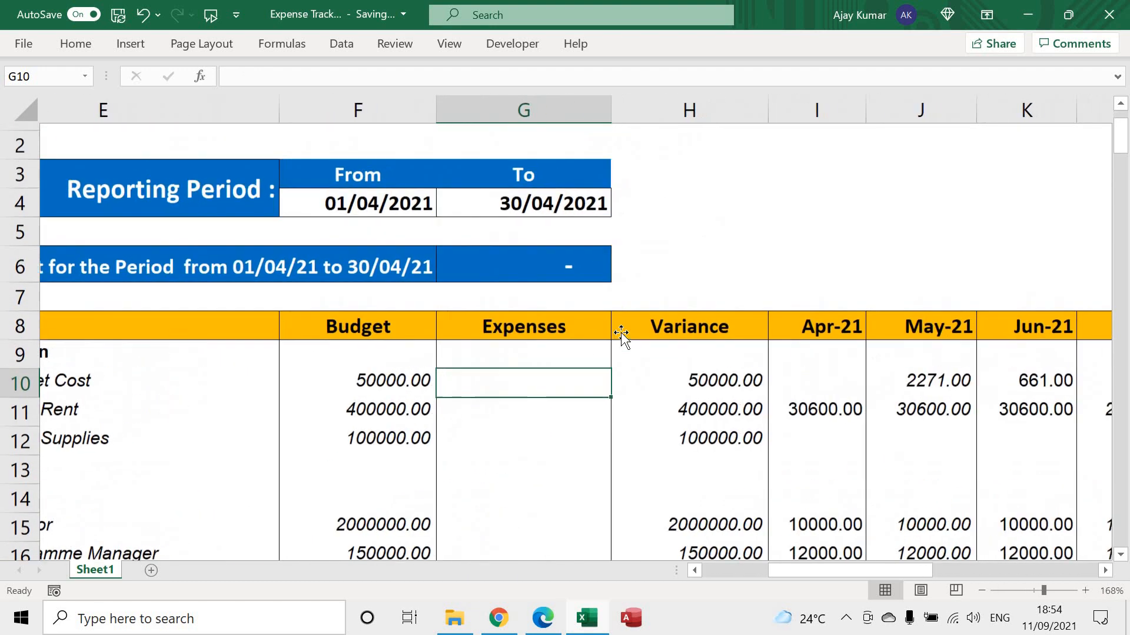
pyautogui.write('=sumif')
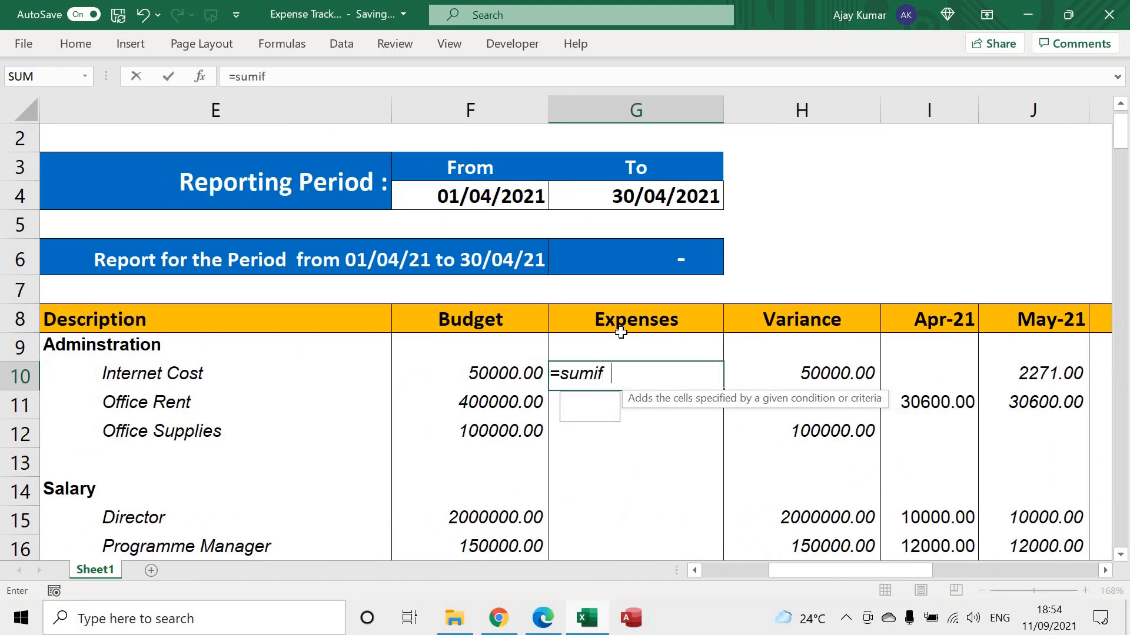
pyautogui.write('s(')
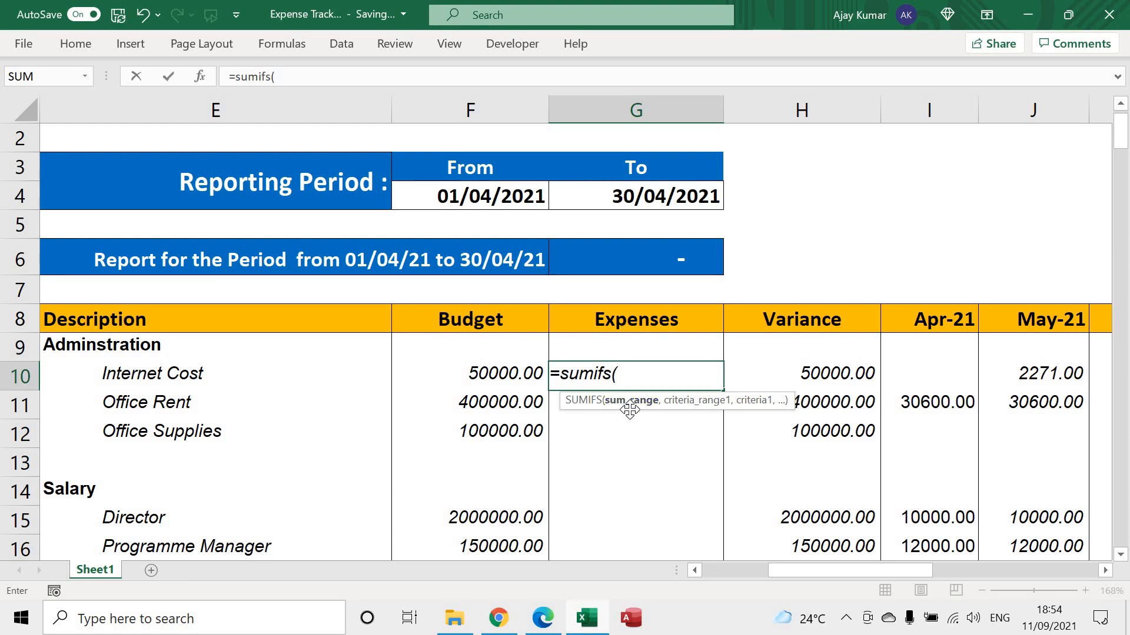
pyautogui.click(762, 376)
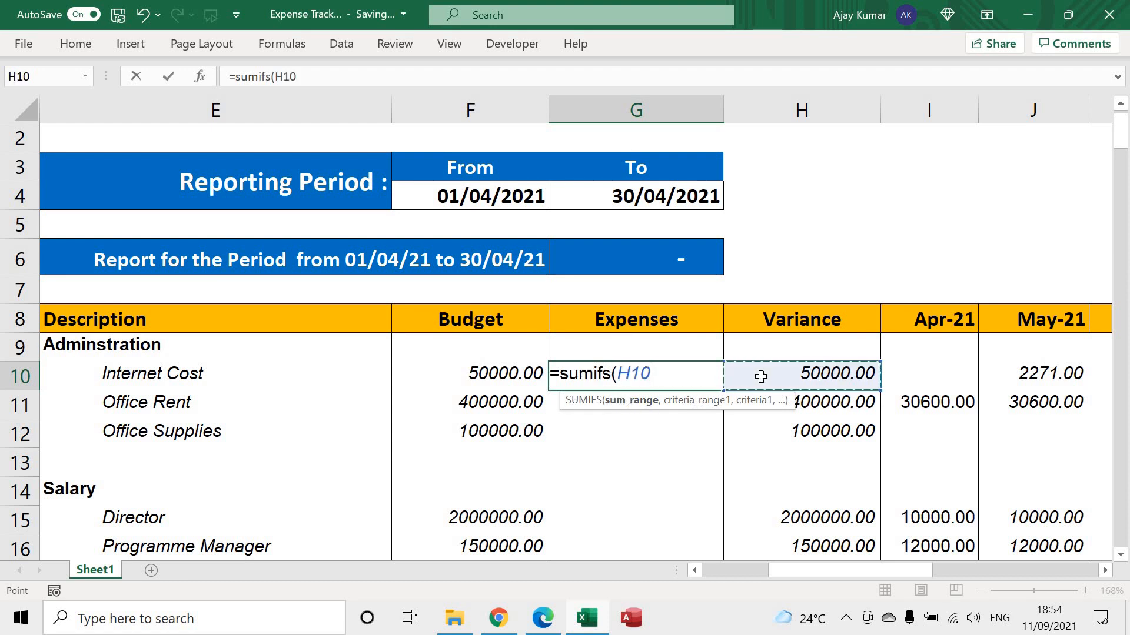
pyautogui.hotkey('shift', 'Right')
pyautogui.hotkey('shift', 'Right')
pyautogui.hotkey('shift', 'Right')
pyautogui.hotkey('shift', 'Right')
pyautogui.hotkey('shift', 'Right')
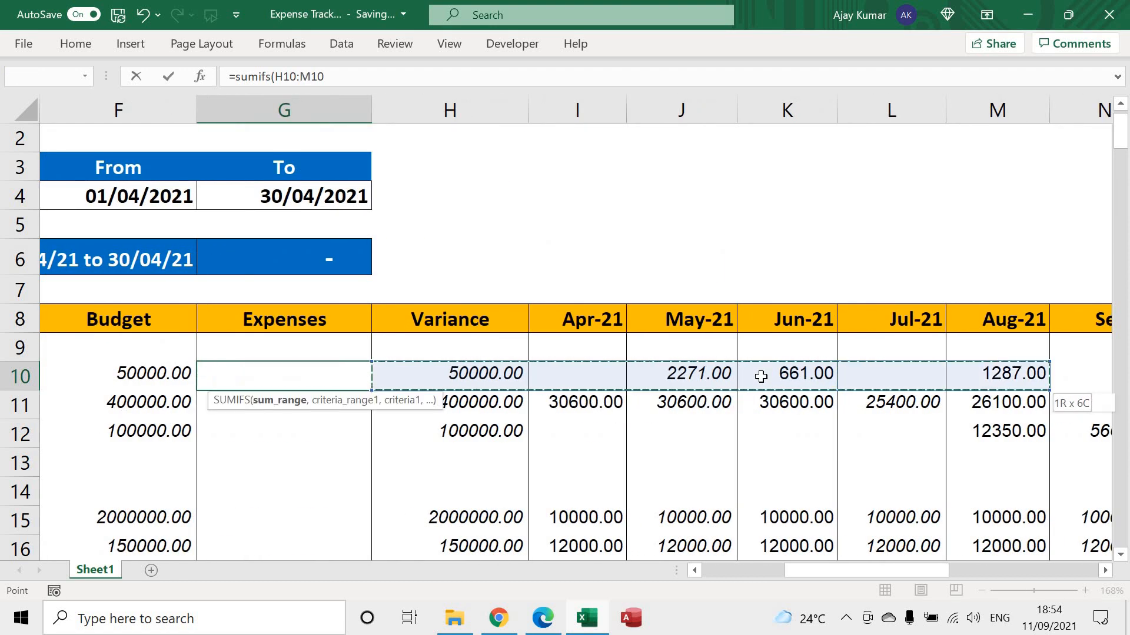
pyautogui.hotkey('ctrl', 'shift', 'Right')
pyautogui.hotkey('ctrl', 'shift', 'Left')
pyautogui.hotkey('shift', 'Right')
pyautogui.hotkey('shift', 'Right')
pyautogui.hotkey('shift', 'Right')
pyautogui.hotkey('shift', 'Right')
pyautogui.hotkey('shift', 'Right')
pyautogui.hotkey('shift', 'Right')
pyautogui.hotkey('shift', 'Right')
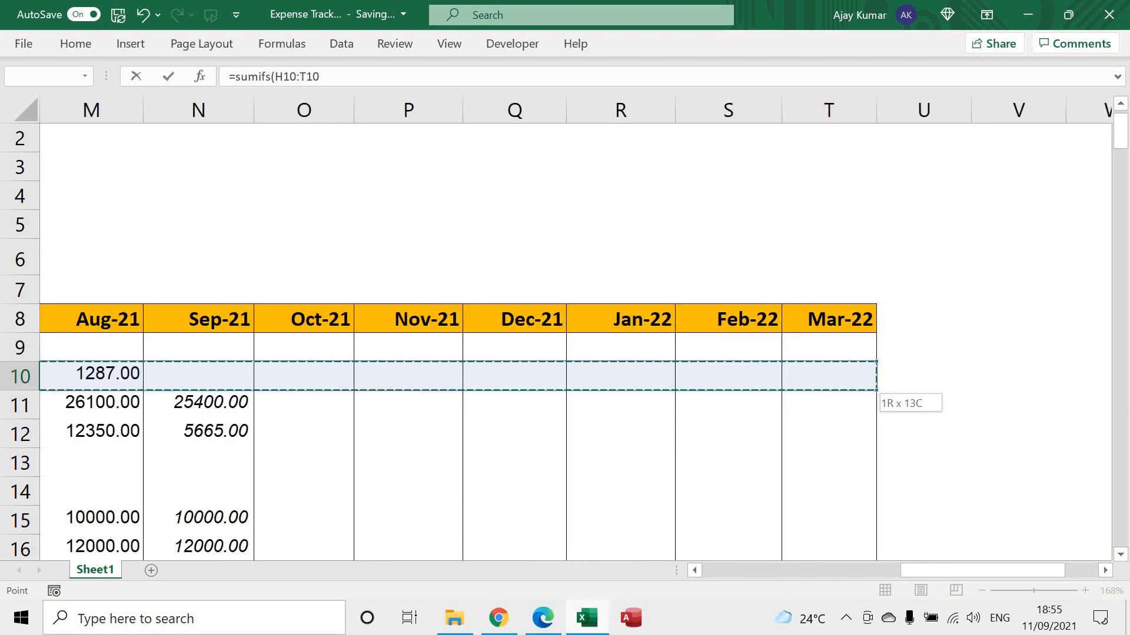
pyautogui.write(',')
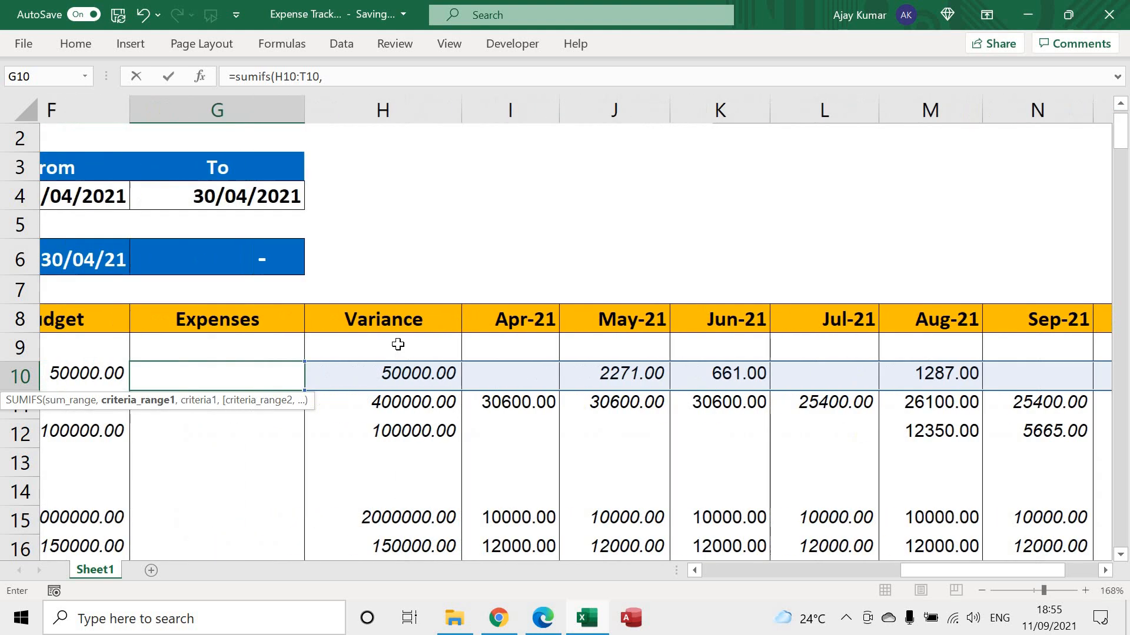
# Add the month headings I8:T8 as the first criteria range, with ">=" &F4 (the From date) as its criterion
pyautogui.hscroll(5, 398, 344)
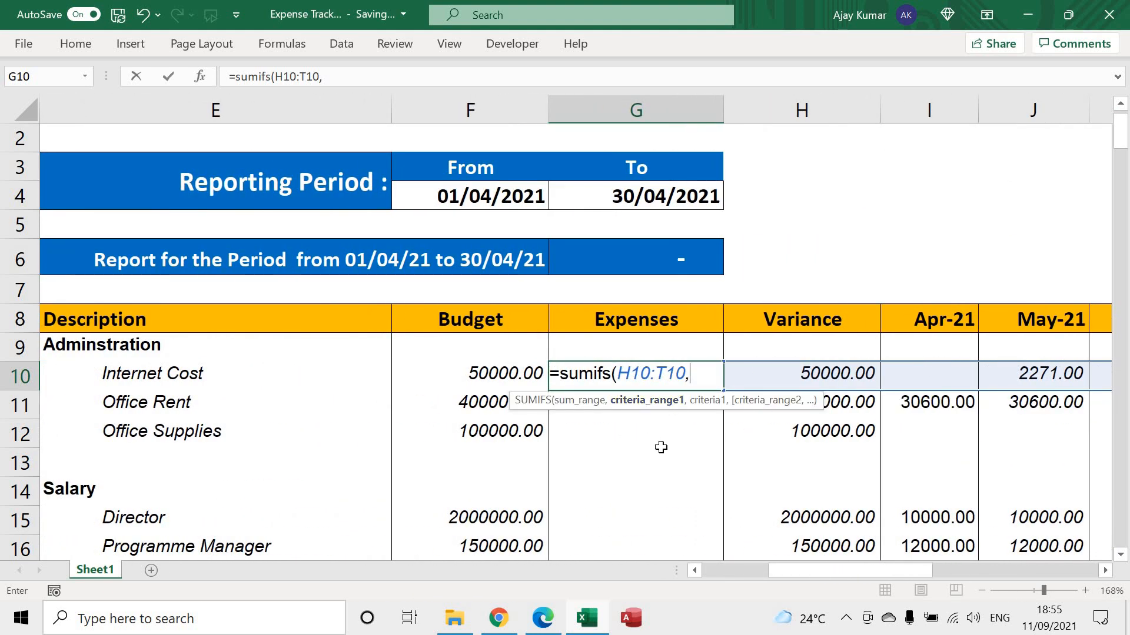
pyautogui.click(936, 321)
pyautogui.hotkey('ctrl', 'shift', 'Right')
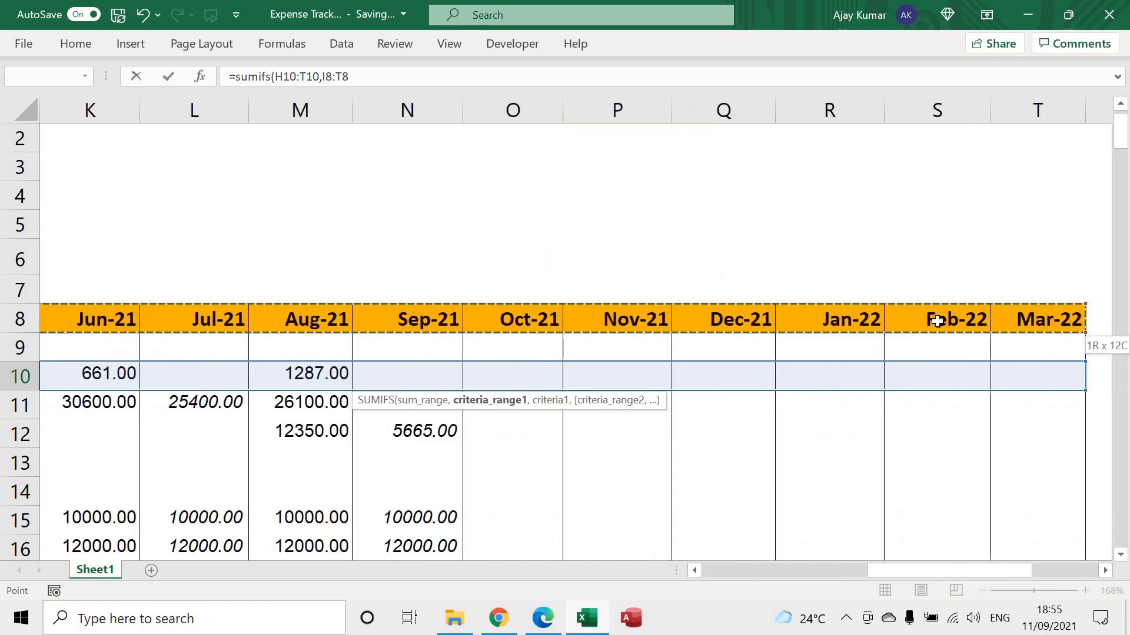
pyautogui.write(',')
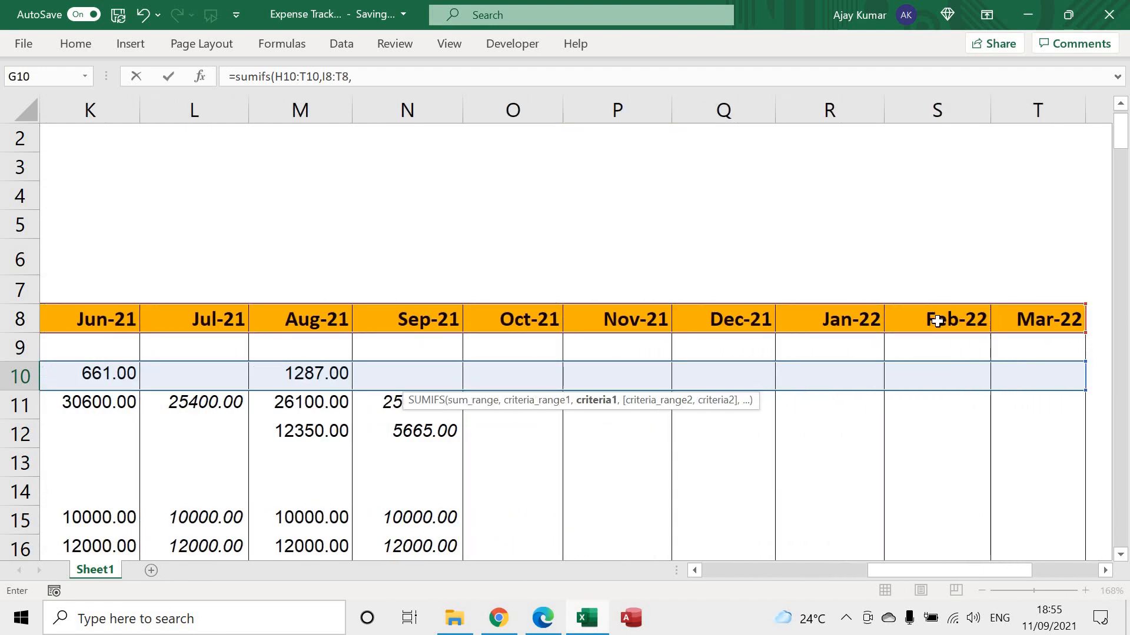
pyautogui.hscroll(-6, 557, 444)
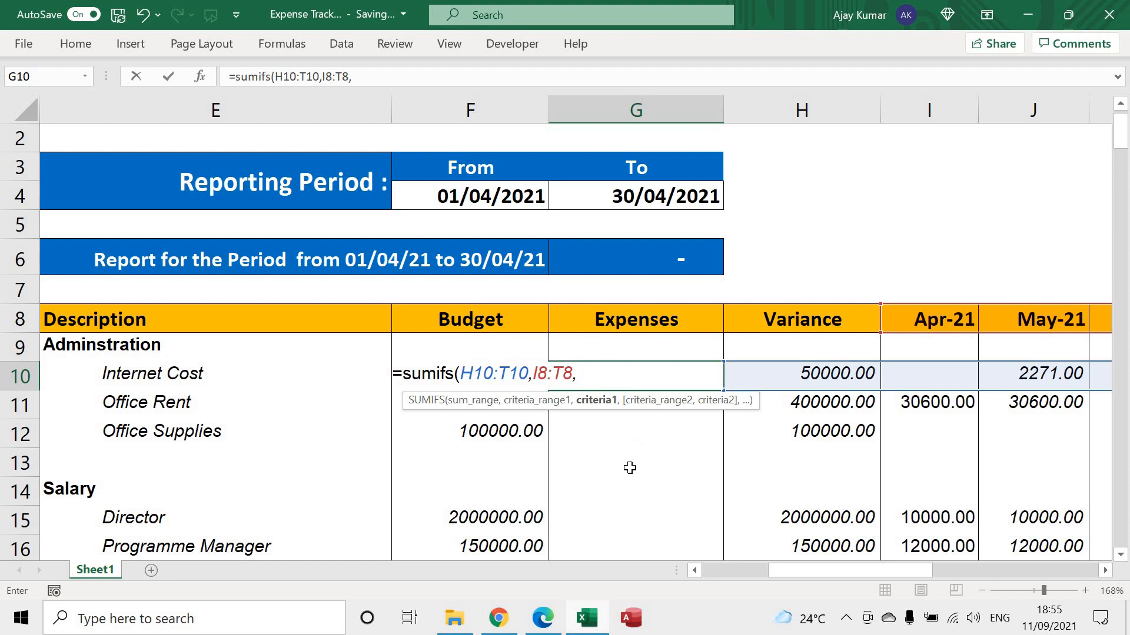
pyautogui.write('">')
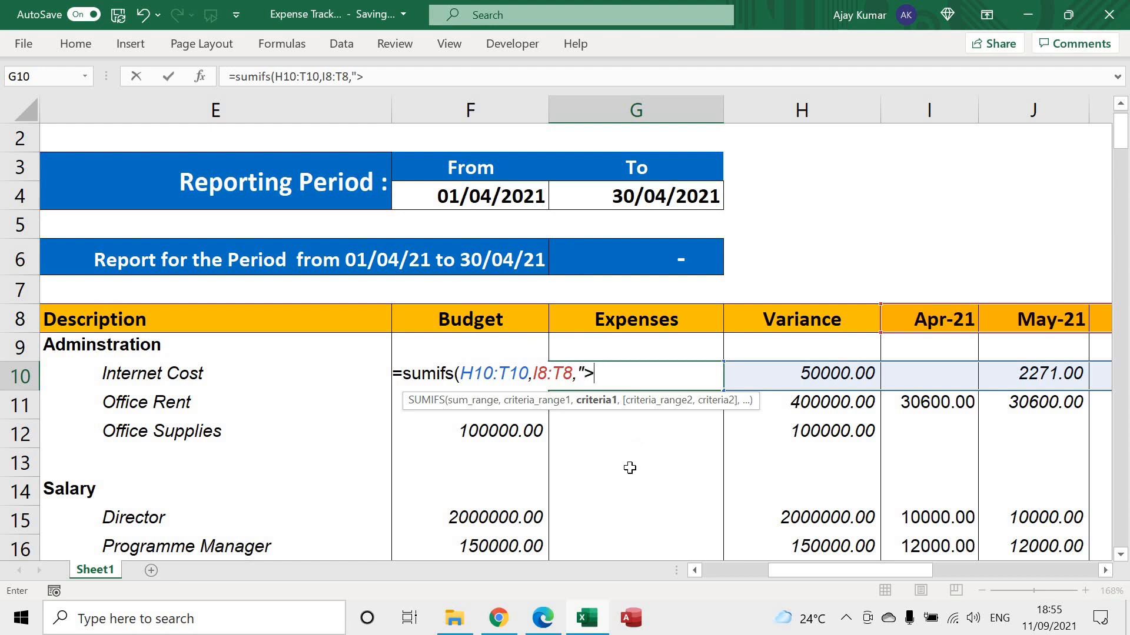
pyautogui.write('=" &')
pyautogui.click(476, 198)
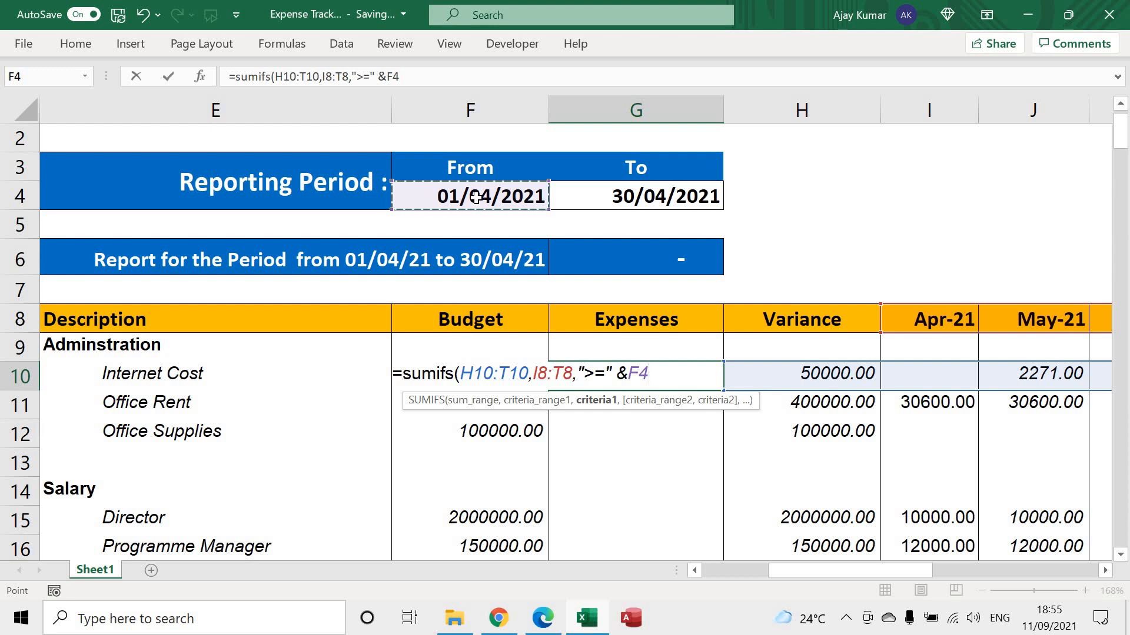
pyautogui.write(',')
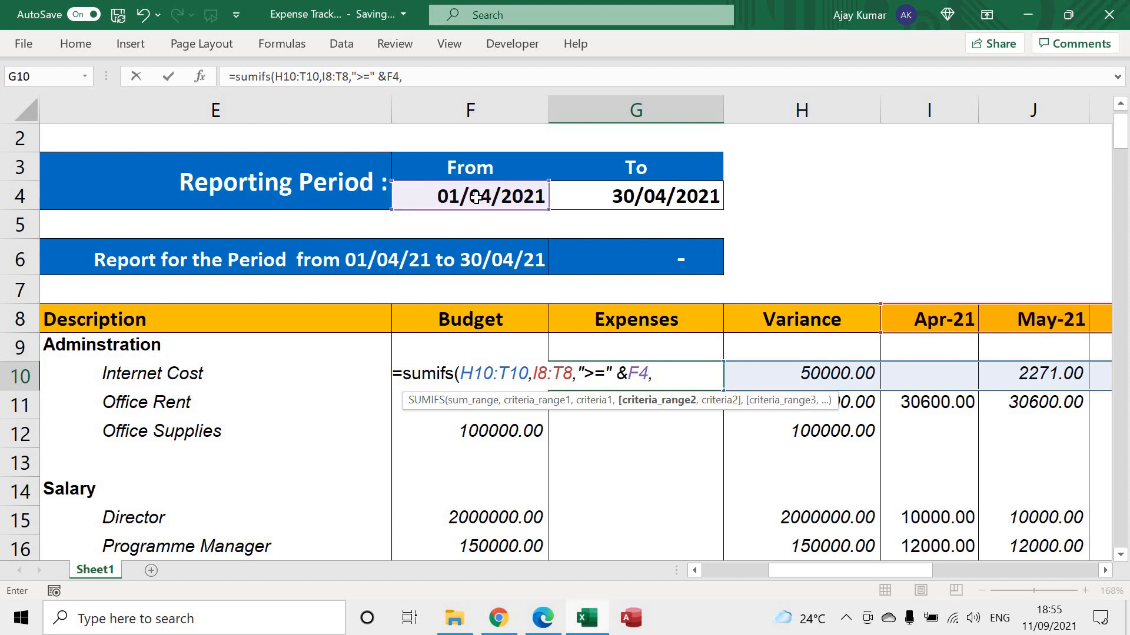
# Complete the SUMIFS formula with I8:T8 as the second criteria range and "<=" & G4 (the To date) as its criterion
pyautogui.click(912, 318)
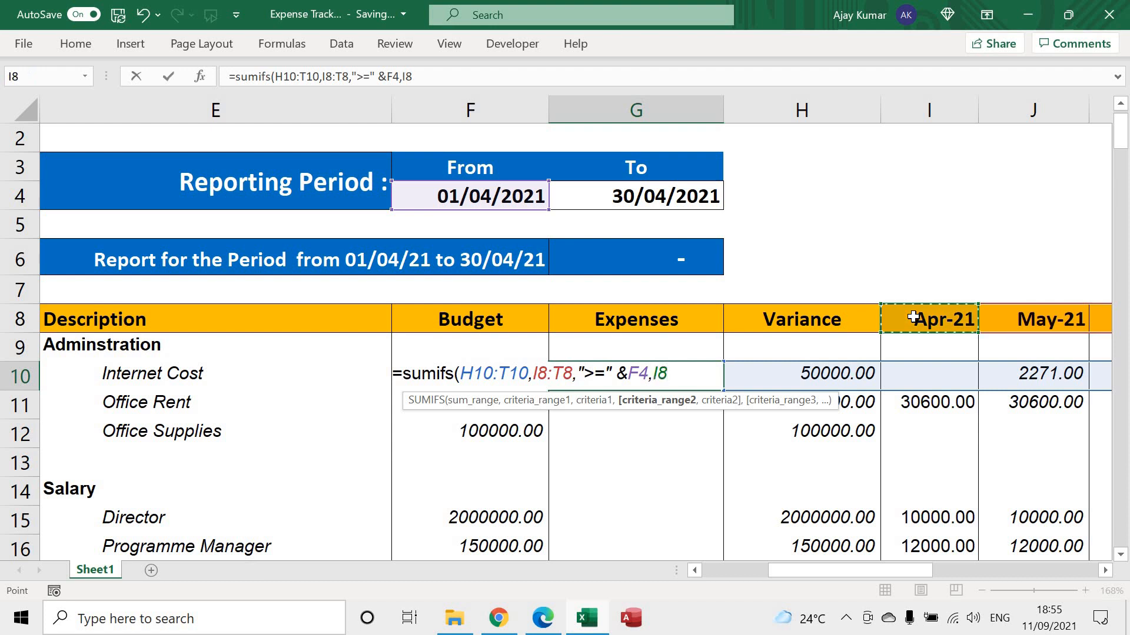
pyautogui.hotkey('ctrl', 'shift', 'Right')
pyautogui.hotkey('ctrl', 'BackSpace')
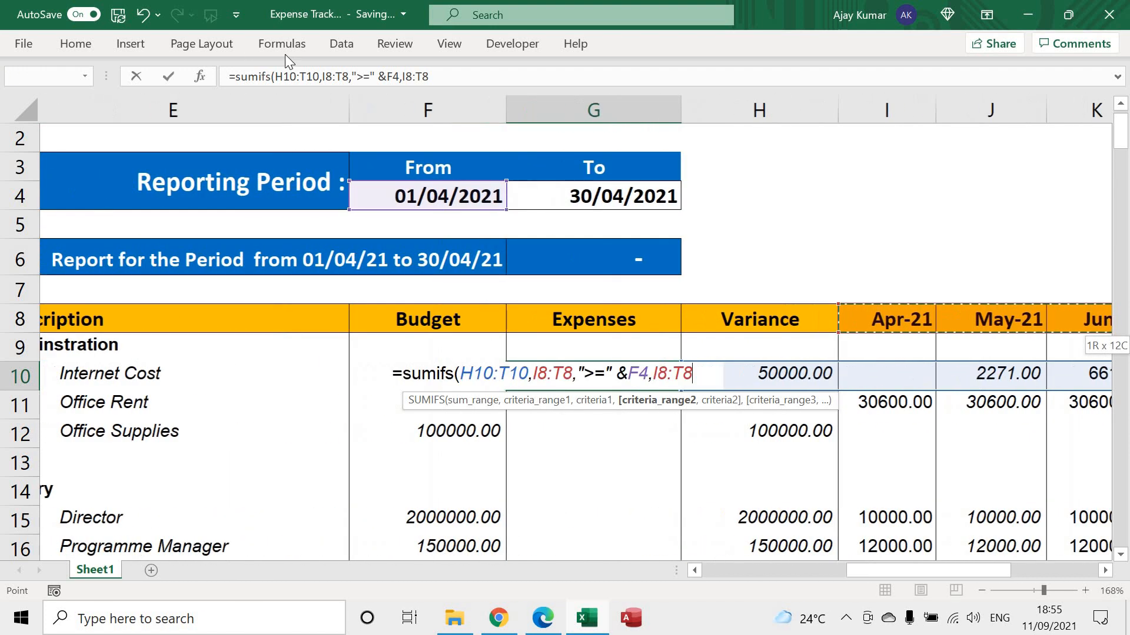
pyautogui.click(436, 78)
pyautogui.write(',')
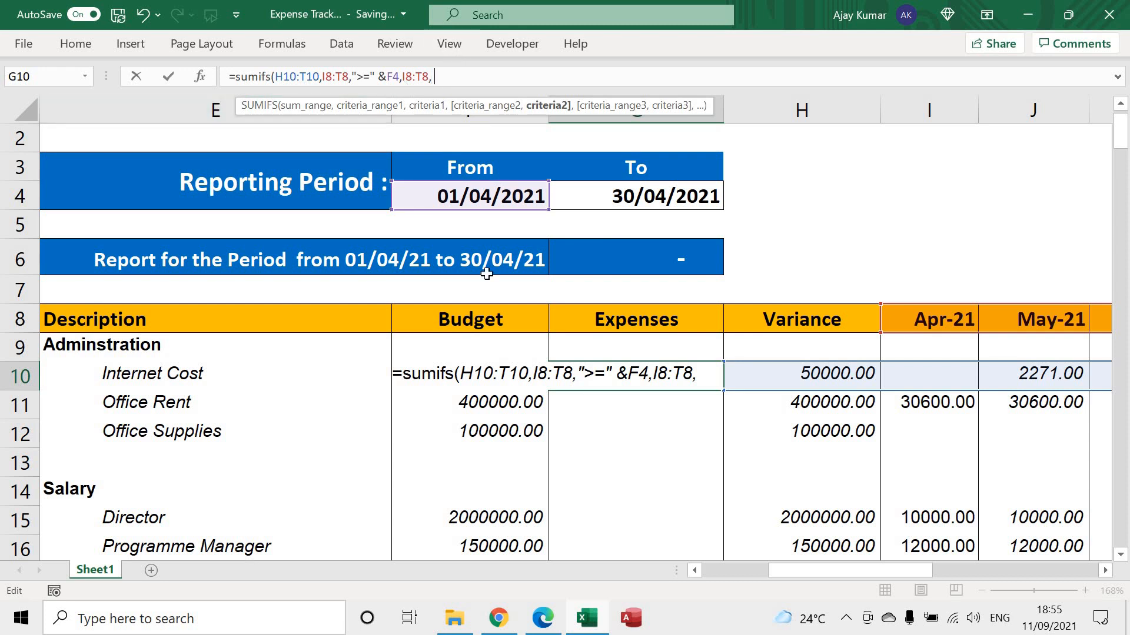
pyautogui.write(' "<=')
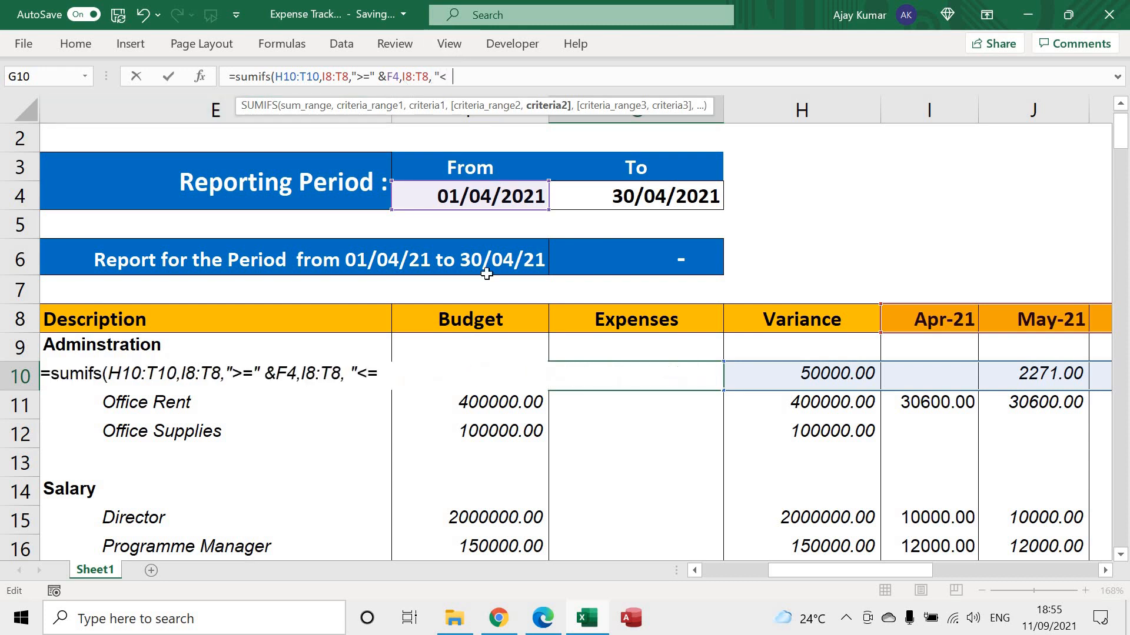
pyautogui.press('BackSpace')
pyautogui.write('"')
pyautogui.write('&')
pyautogui.click(652, 198)
pyautogui.write(')')
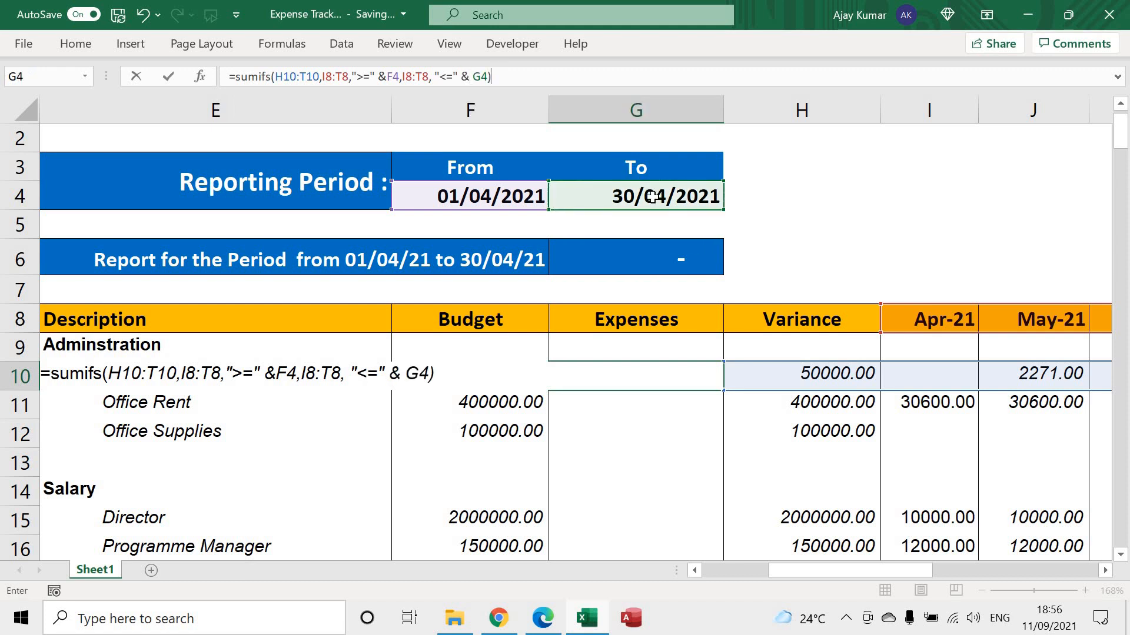
pyautogui.press('Return')
# Correct the sum range of the SUMIFS formula in G10 to I10:T10
pyautogui.doubleClick(676, 375)
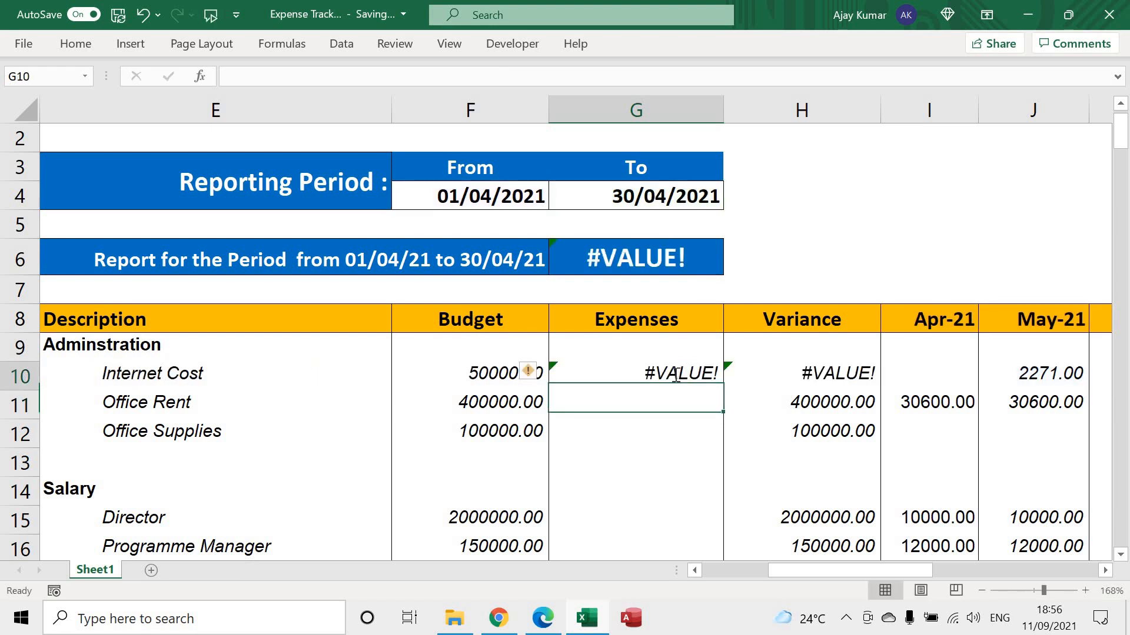
pyautogui.press('Return')
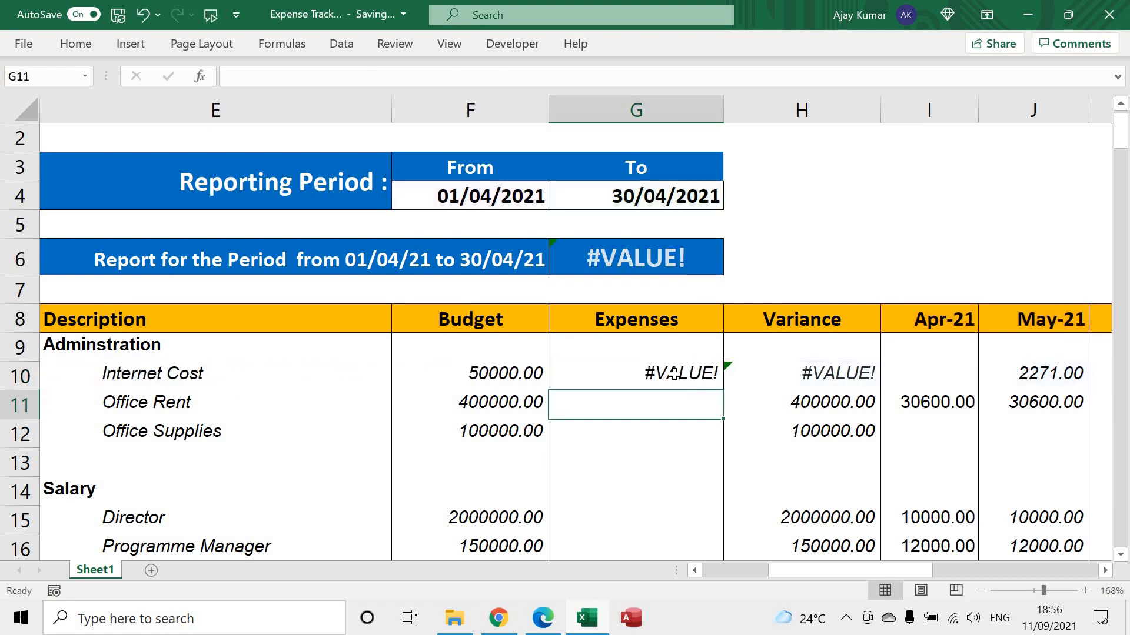
pyautogui.click(674, 375)
pyautogui.press('Right')
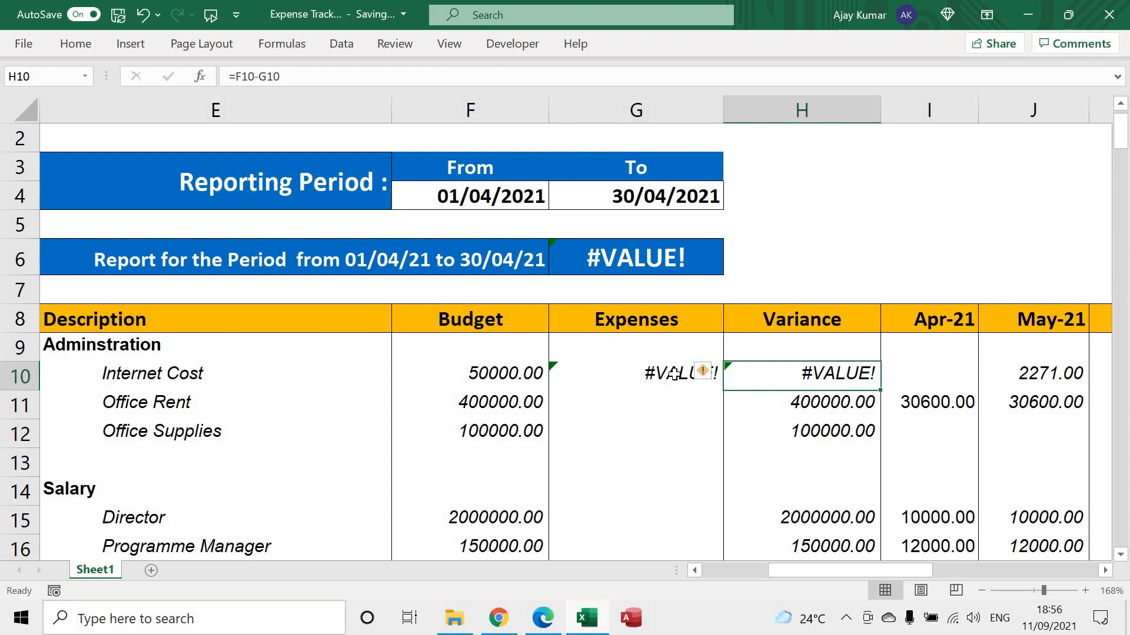
pyautogui.press('F2')
pyautogui.doubleClick(660, 373)
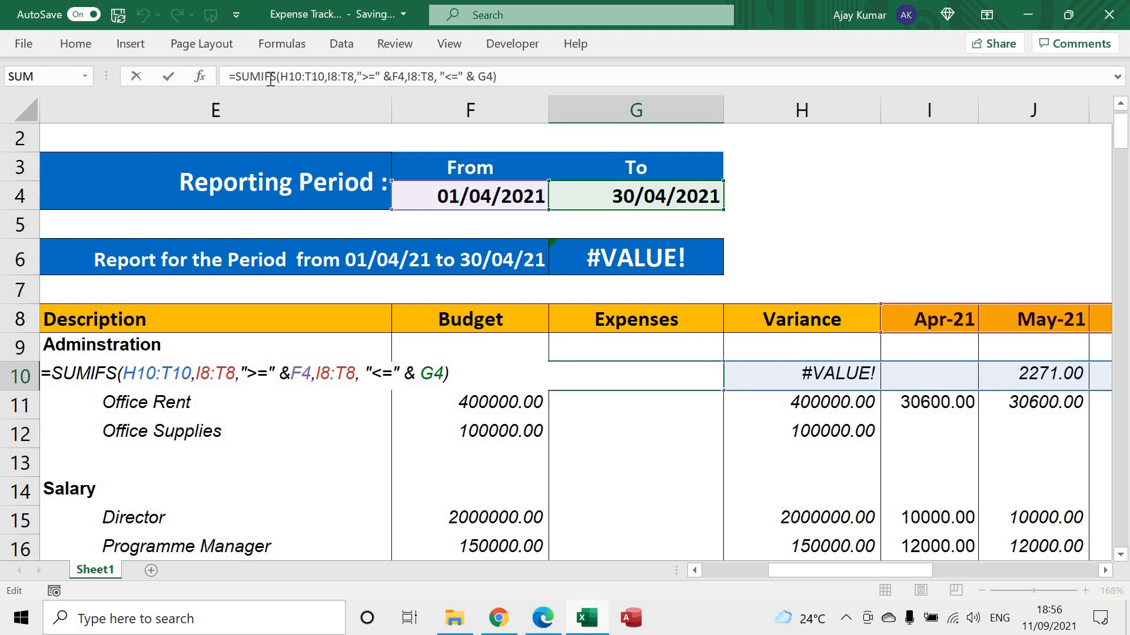
pyautogui.click(290, 77)
pyautogui.press('BackSpace')
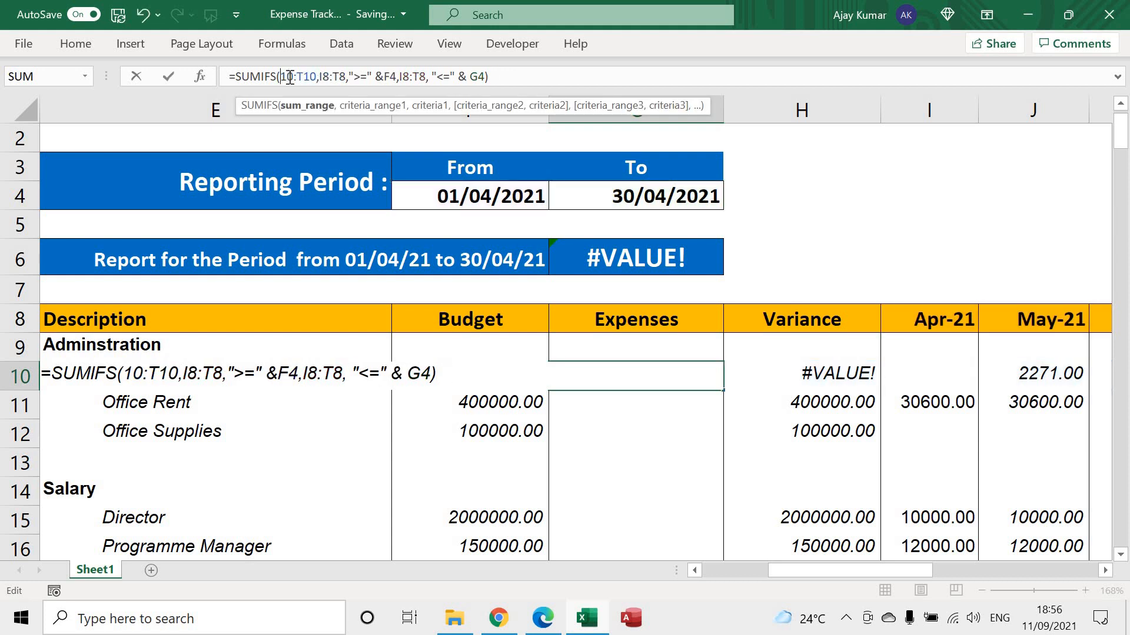
pyautogui.write('I')
pyautogui.press('Return')
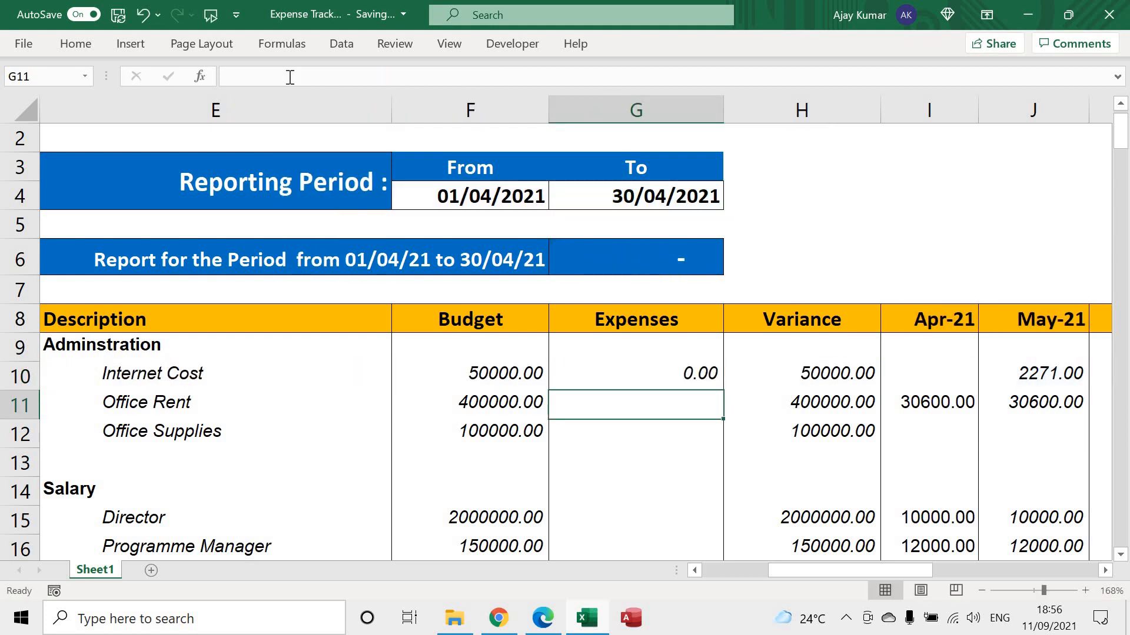
pyautogui.press('Up')
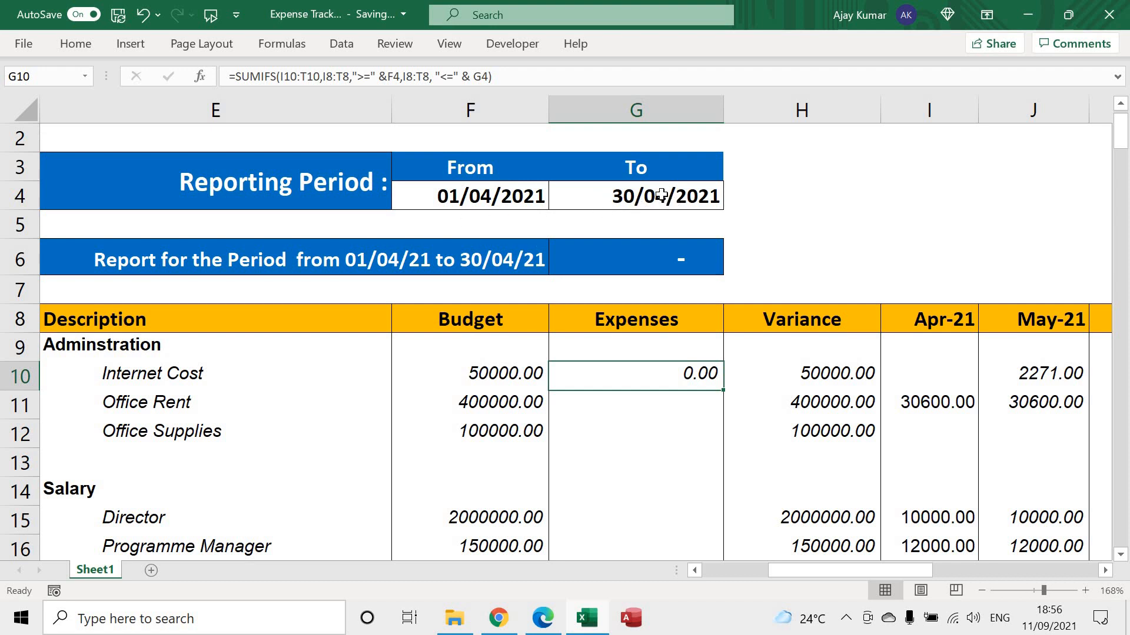
# Set the reporting period's To date in G4 to 31/03/2022 and check the Internet Cost expense in G10
pyautogui.doubleClick(627, 196)
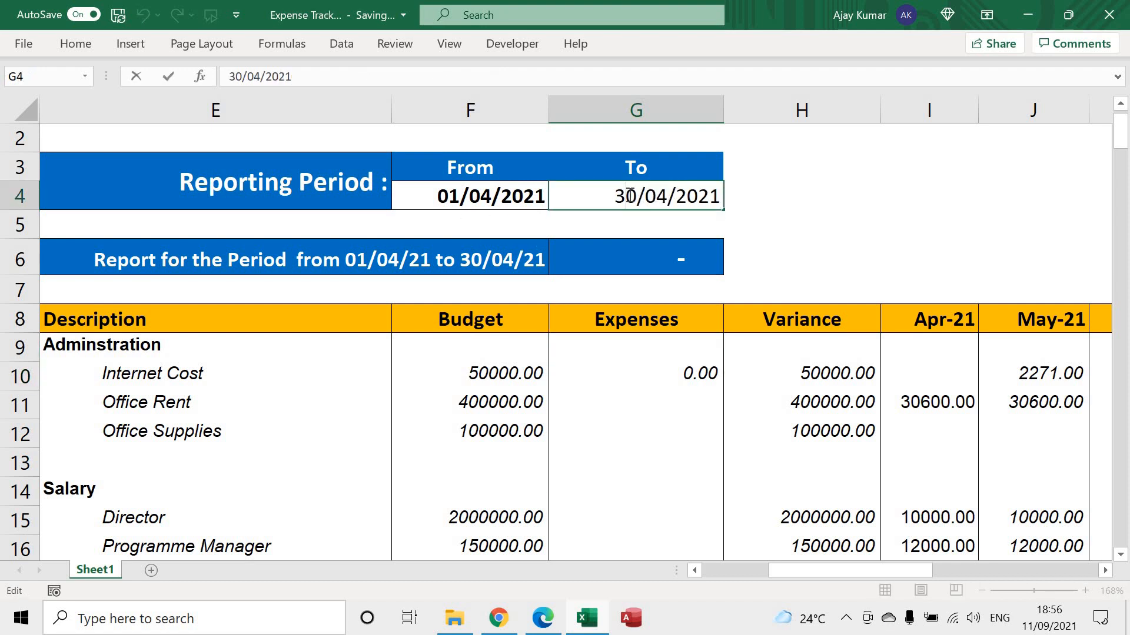
pyautogui.hotkey('shift', 'Right')
pyautogui.write('1')
pyautogui.press('Right')
pyautogui.press('Right')
pyautogui.hotkey('shift', 'Right')
pyautogui.write('3')
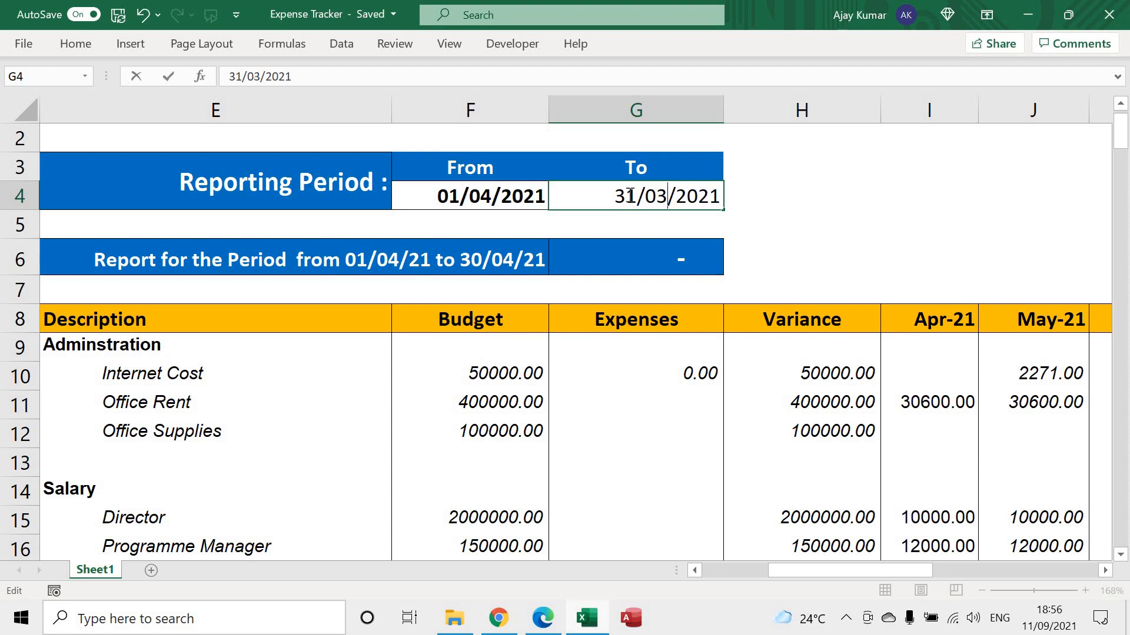
pyautogui.press('Right')
pyautogui.hotkey('shift', 'Right')
pyautogui.write('2')
pyautogui.press('Return')
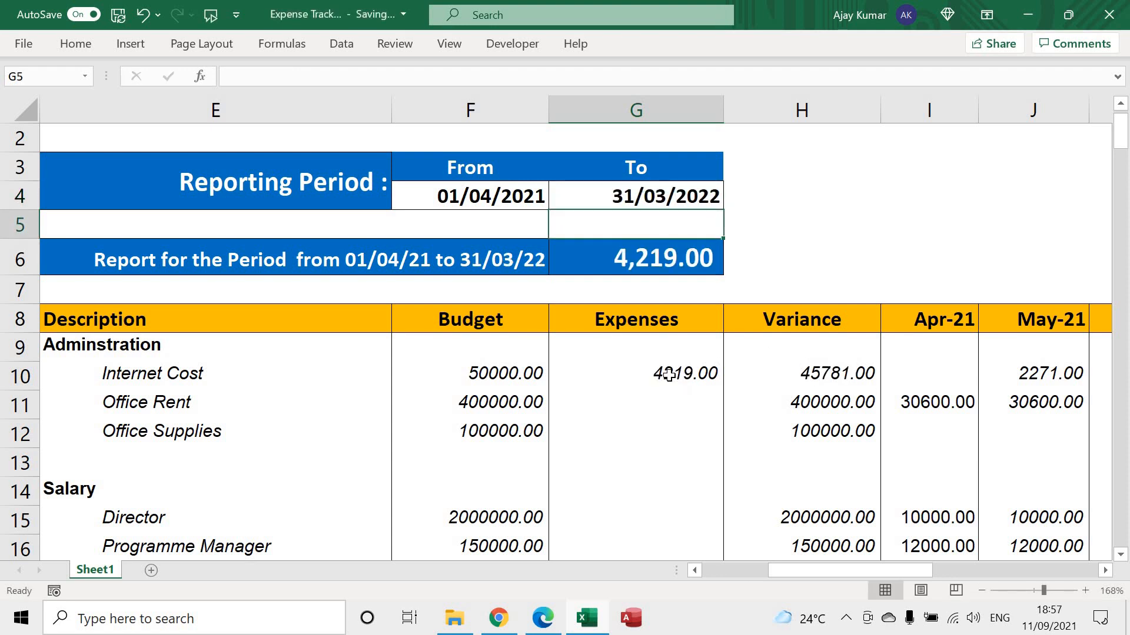
pyautogui.click(658, 381)
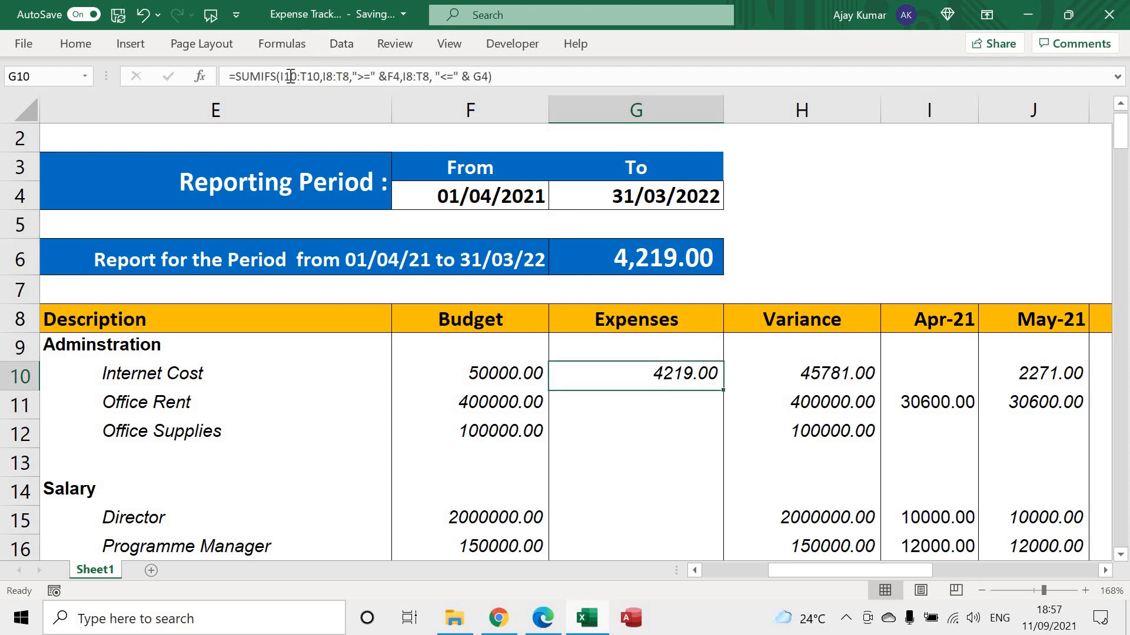
# In G10's SUMIFS formula, make the first criteria range and From date absolute as $I$8:$T$8 and $F$4
pyautogui.click(323, 76)
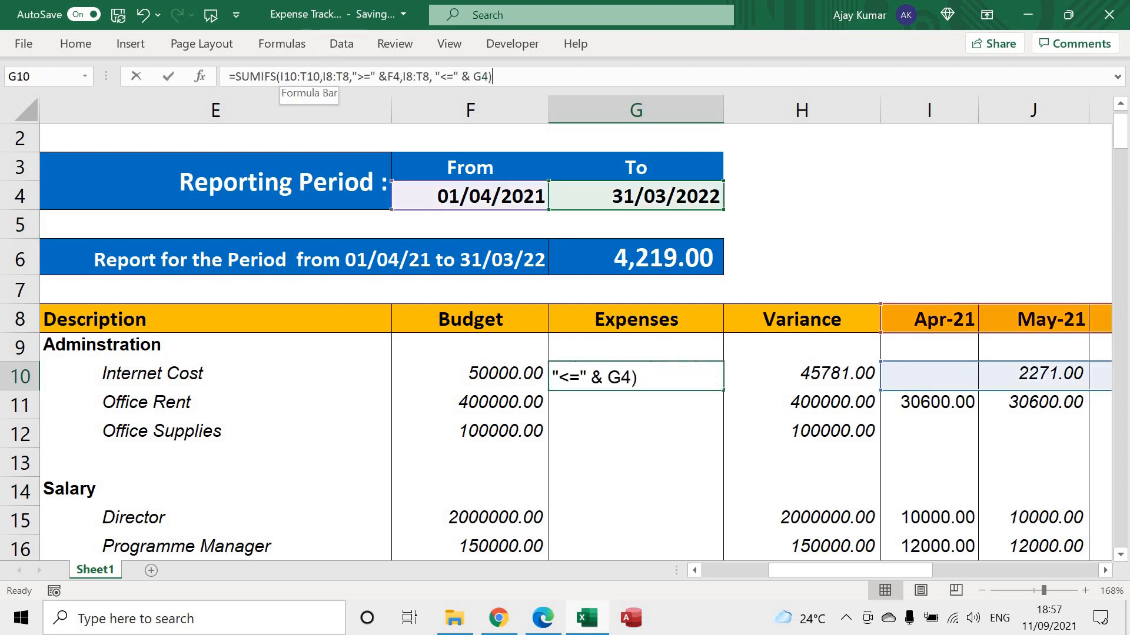
pyautogui.press('F4')
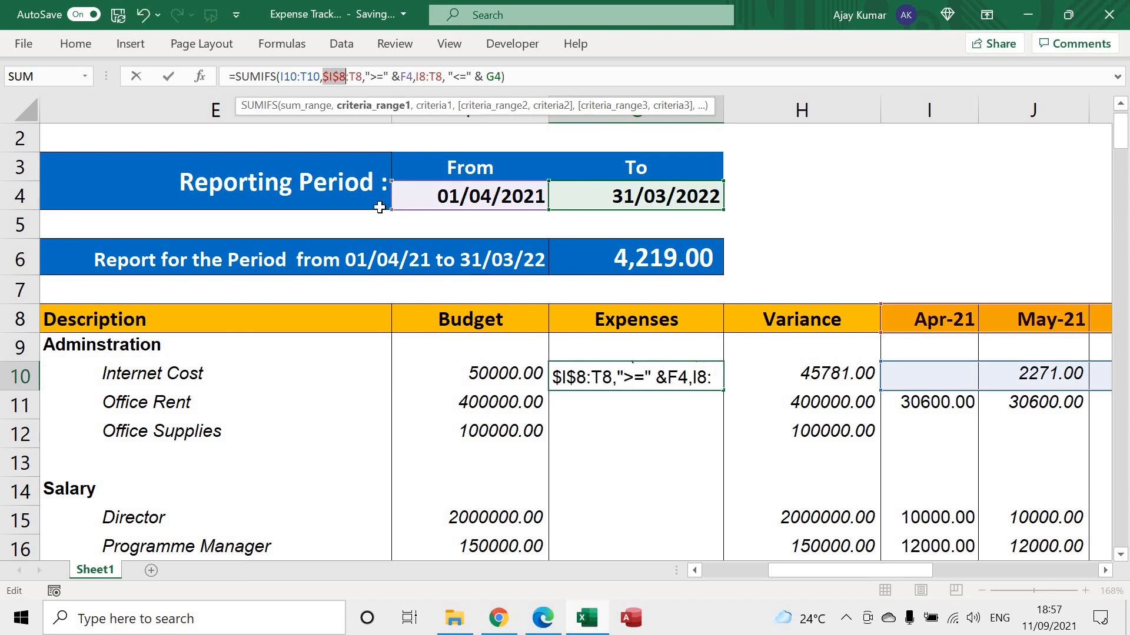
pyautogui.click(358, 76)
pyautogui.press('F4')
pyautogui.click(420, 76)
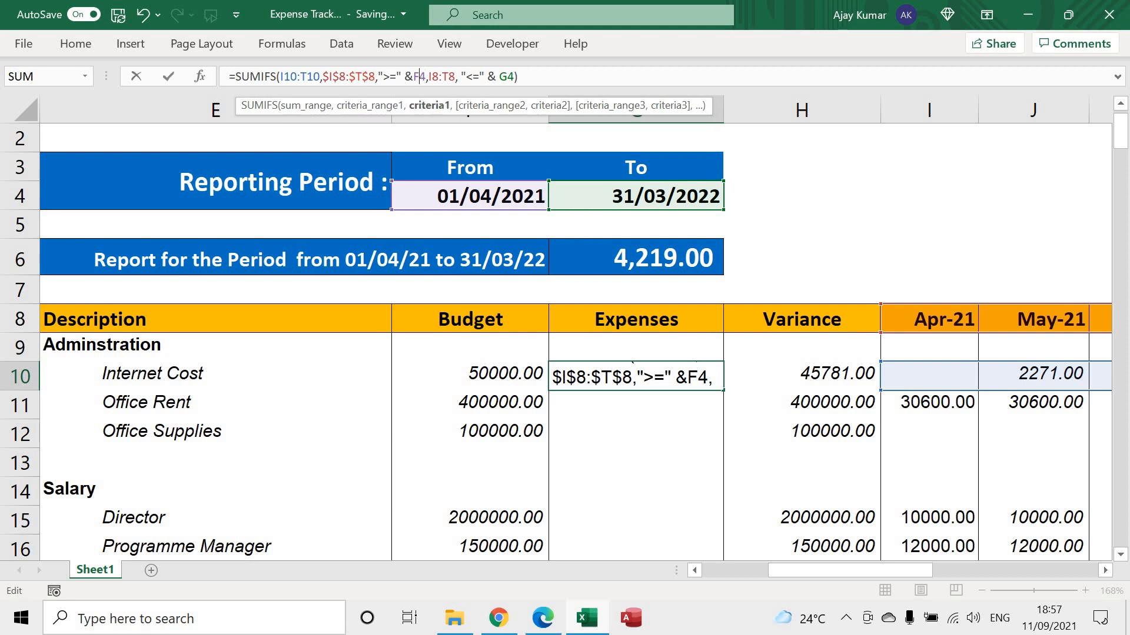
pyautogui.press('F4')
# Make the second criteria range and To date absolute in G10's formula as $I$8:$T$8 and $G$4
pyautogui.click(447, 76)
pyautogui.press('F4')
pyautogui.click(475, 76)
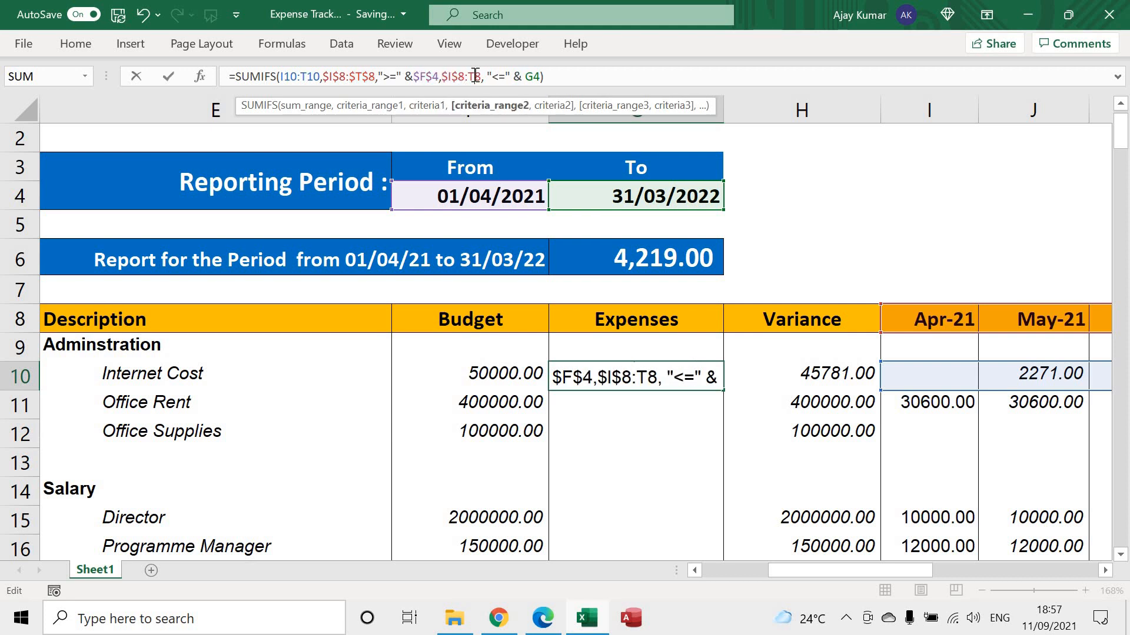
pyautogui.press('F4')
pyautogui.click(548, 76)
pyautogui.press('F4')
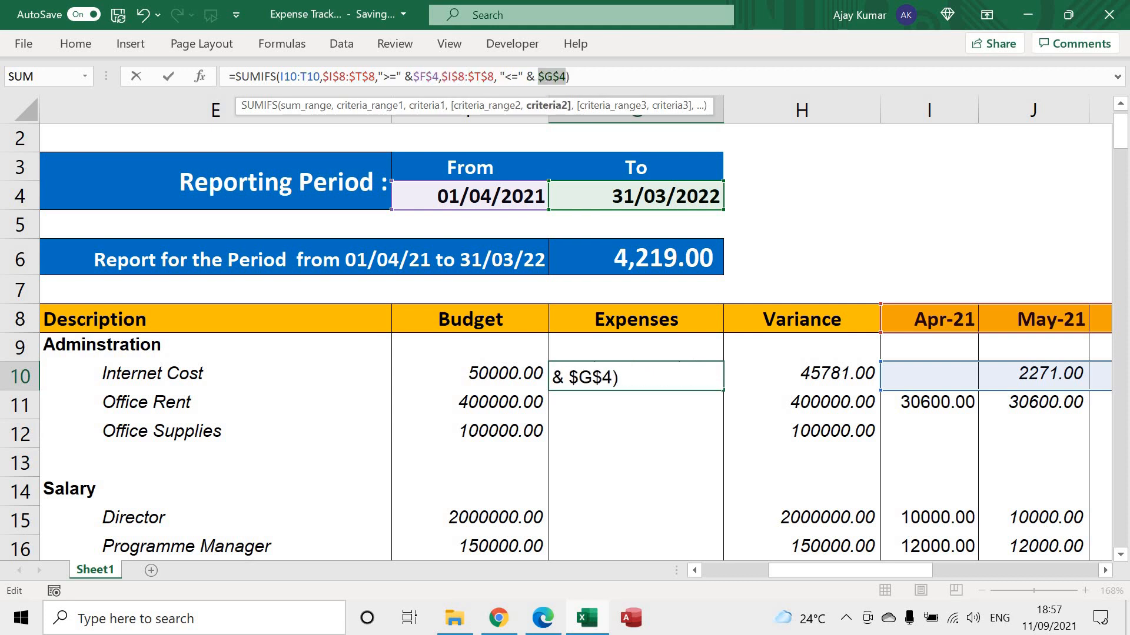
pyautogui.press('Return')
# Copy the SUMIFS formula from G10 to the other Administration expenses, the Salary expenses G15:G17 and the Programme Expenses G21:G33
pyautogui.press('Up')
pyautogui.hotkey('ctrl', 'c')
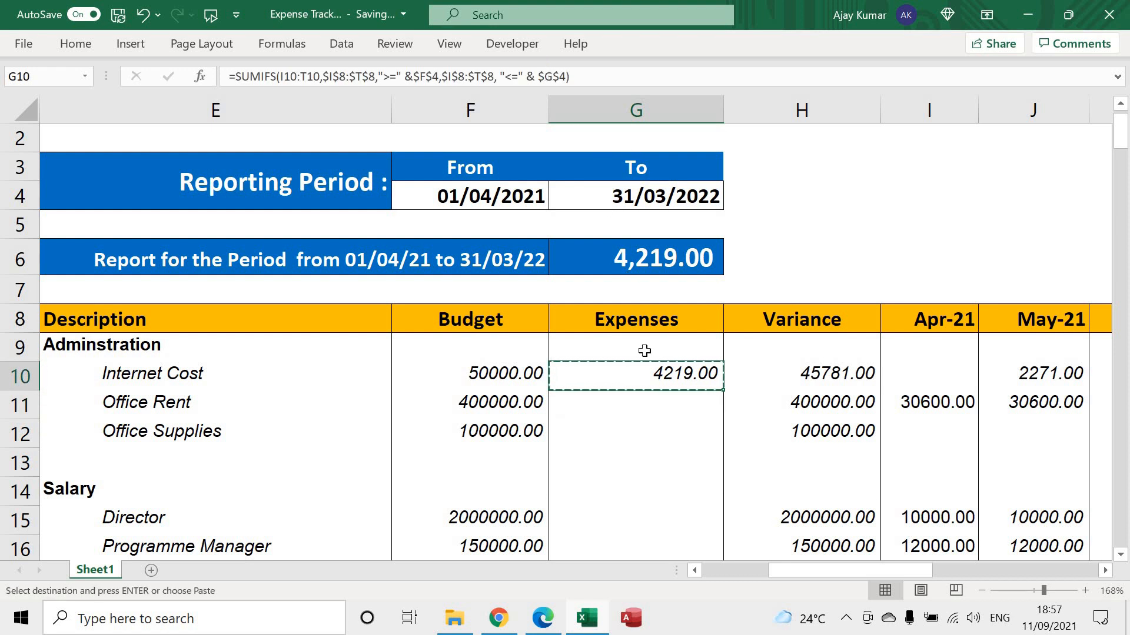
pyautogui.moveTo(635, 404); pyautogui.dragTo(635, 422)
pyautogui.scroll(-6, 636, 422)
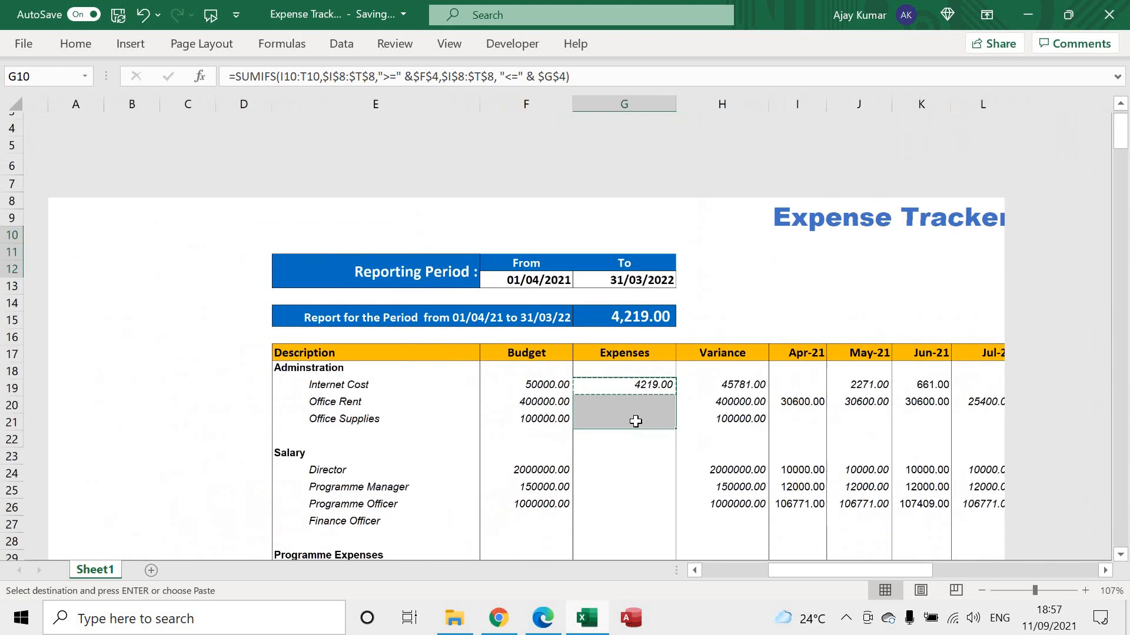
pyautogui.hotkey('ctrl', 'v')
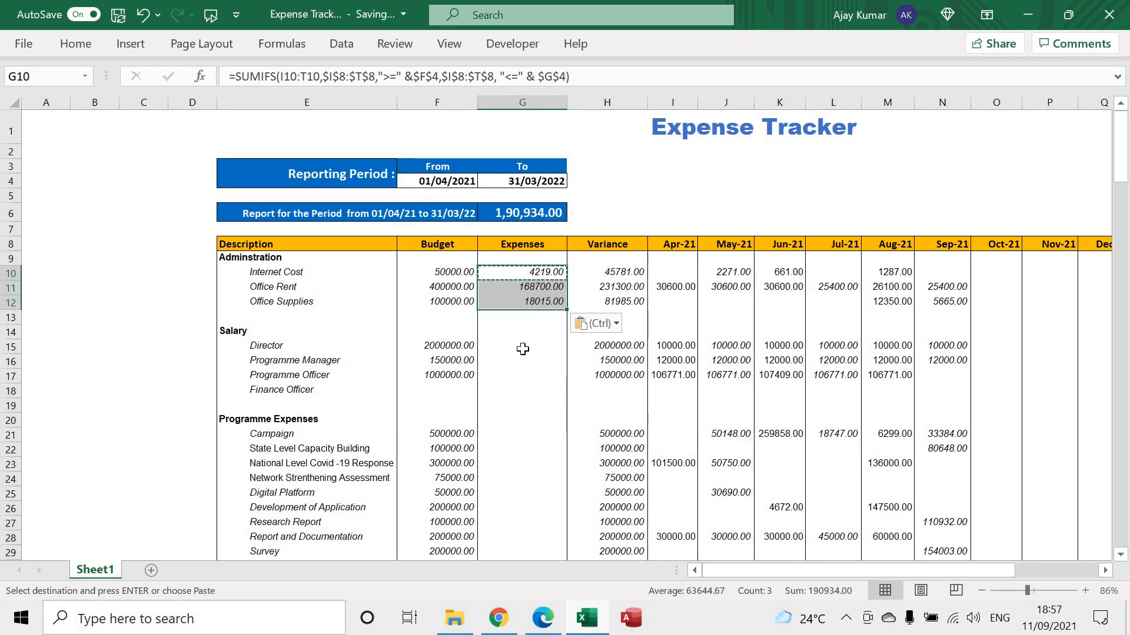
pyautogui.hotkey('ctrl', 'v')
pyautogui.scroll(-2, 518, 382)
pyautogui.moveTo(522, 347); pyautogui.dragTo(526, 517)
pyautogui.hotkey('ctrl', 'v')
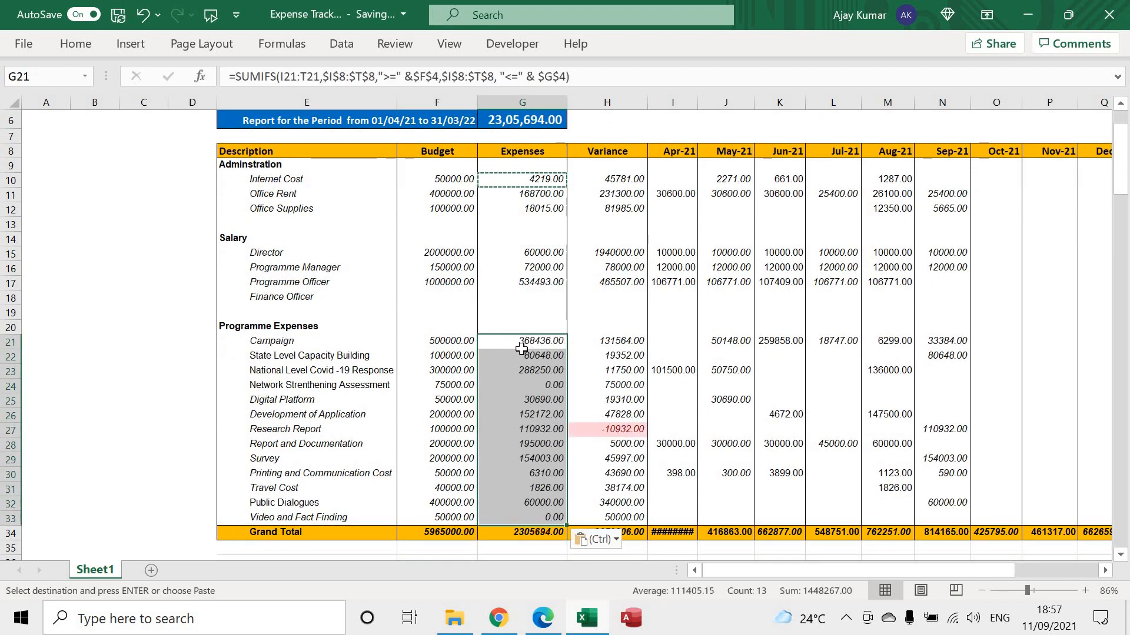
# Apply a Less Than 0 conditional format with Light Red Fill with Dark Red Text to the Variance cells H9:H33
pyautogui.scroll(1, 525, 344)
pyautogui.click(606, 400)
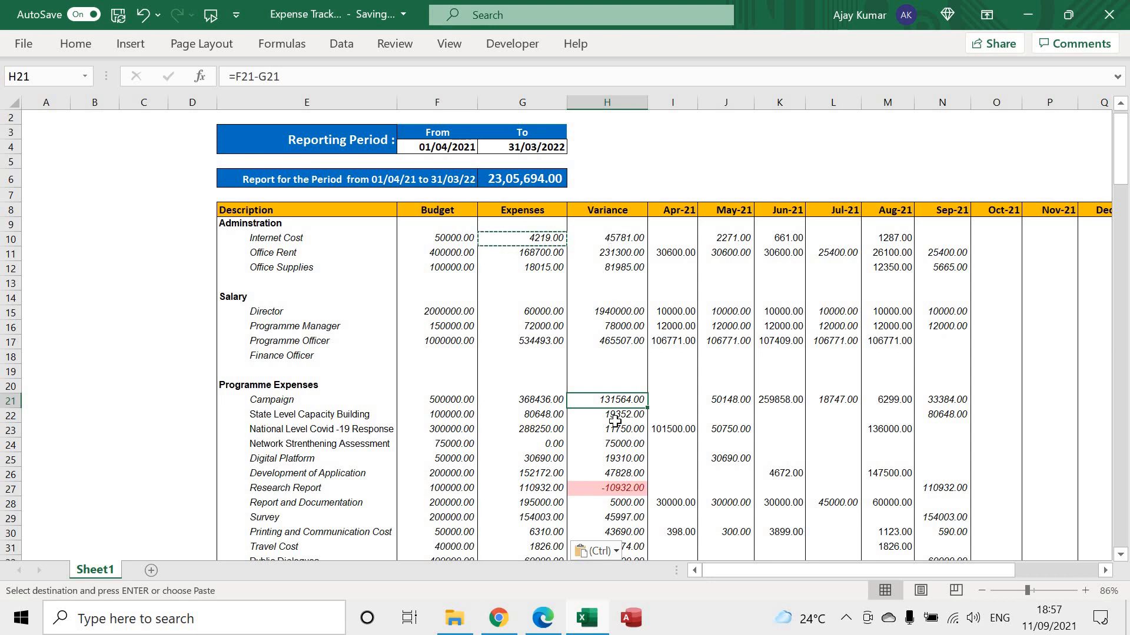
pyautogui.scroll(-1, 618, 493)
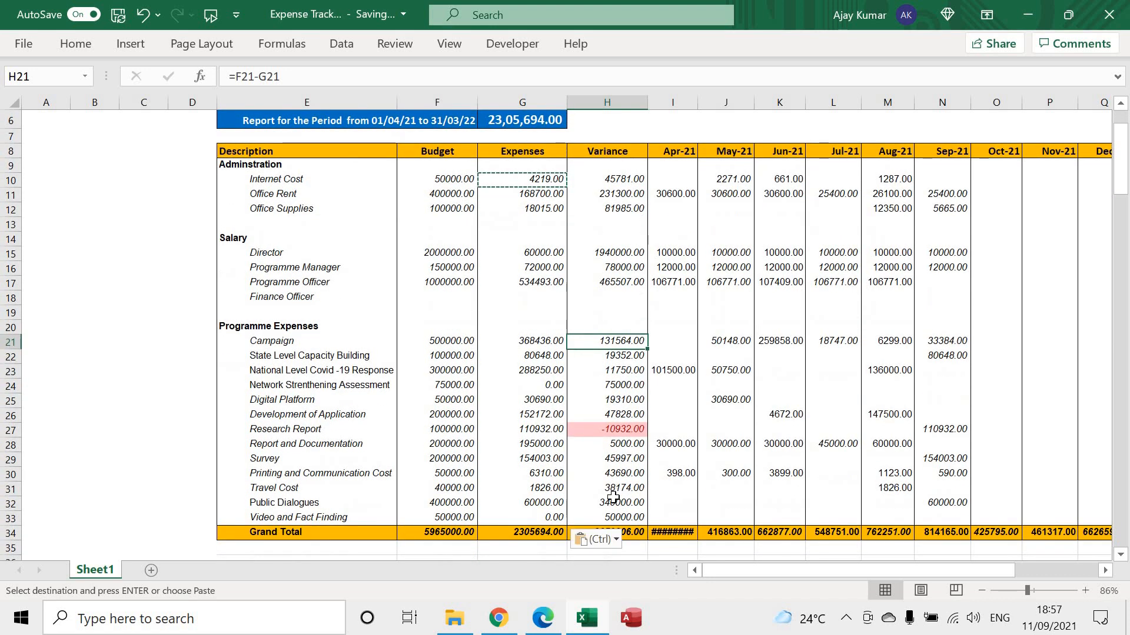
pyautogui.click(617, 430)
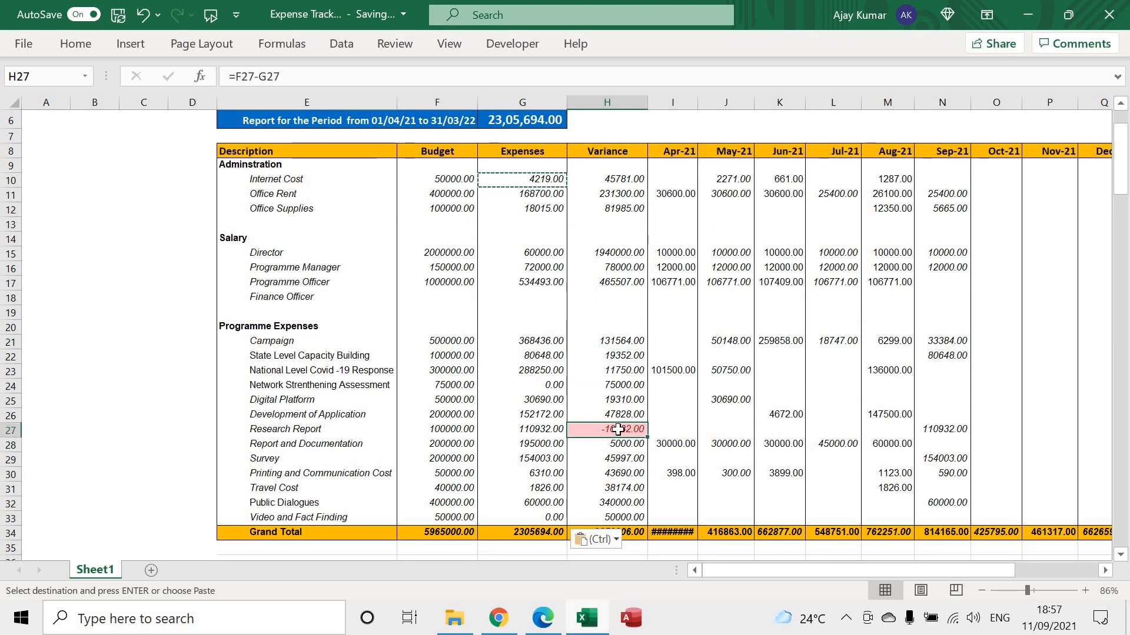
pyautogui.moveTo(619, 167); pyautogui.dragTo(619, 521)
pyautogui.click(70, 48)
pyautogui.click(682, 100)
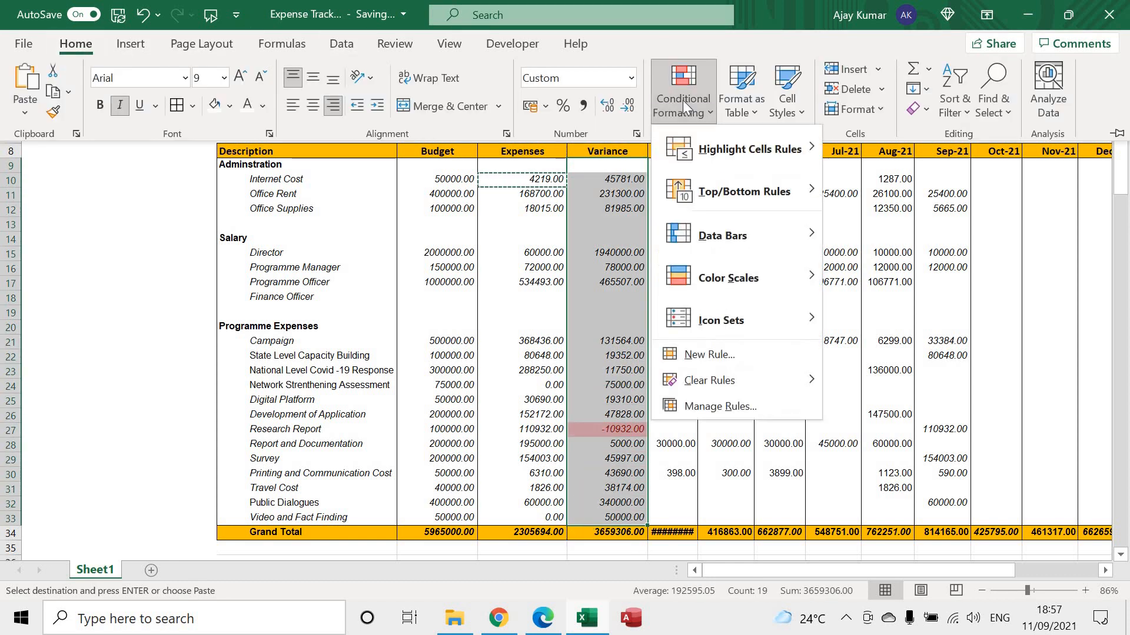
pyautogui.moveTo(736, 153)
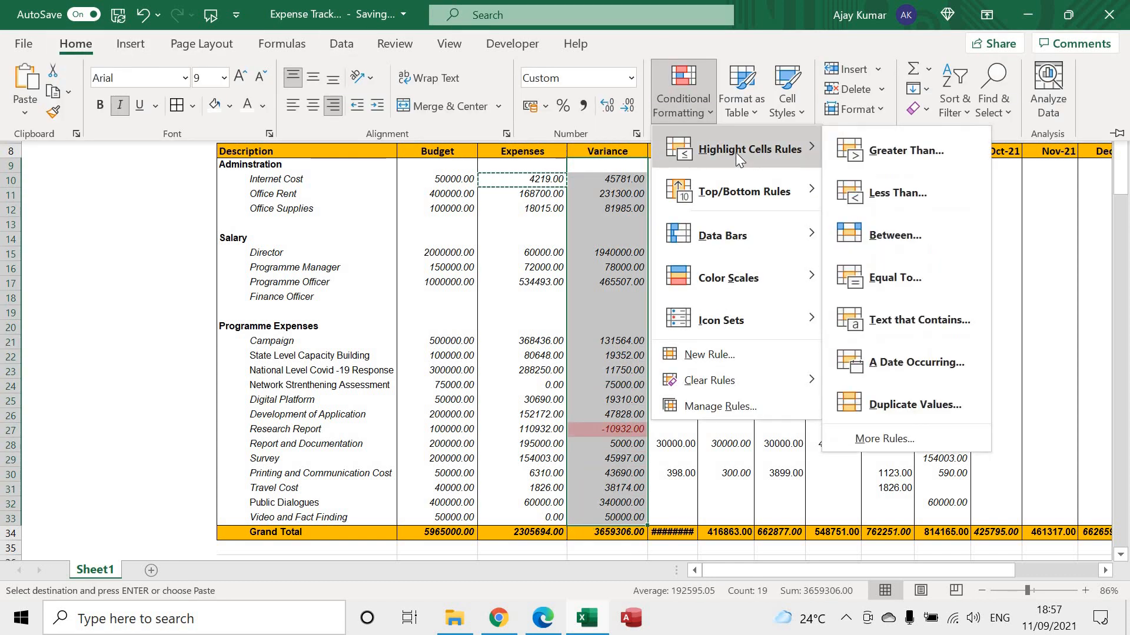
pyautogui.click(895, 194)
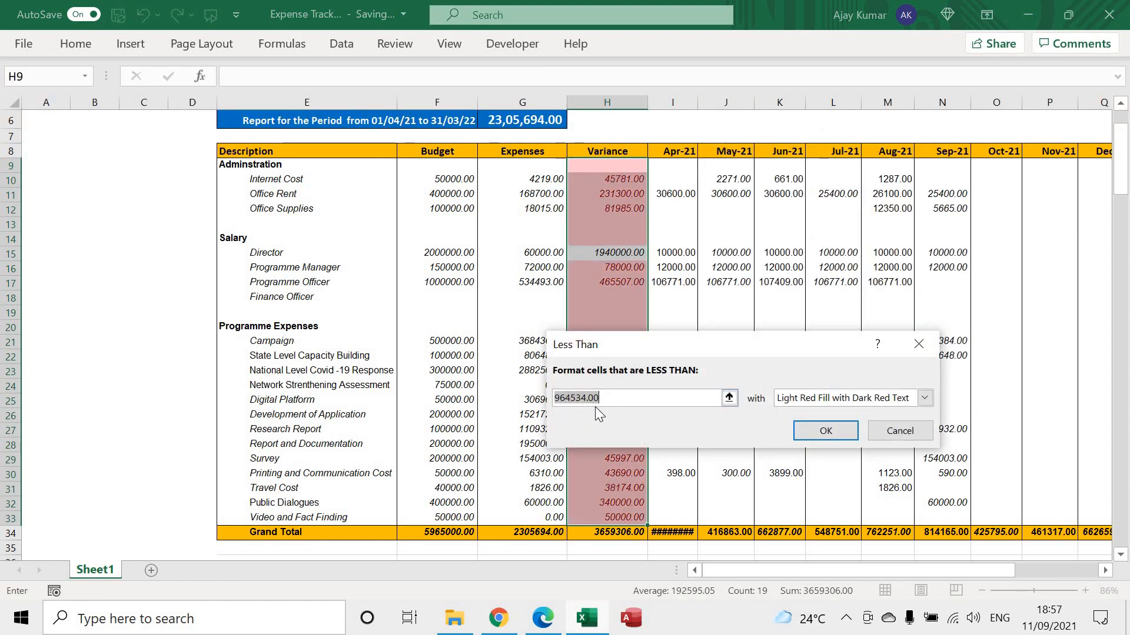
pyautogui.write('0')
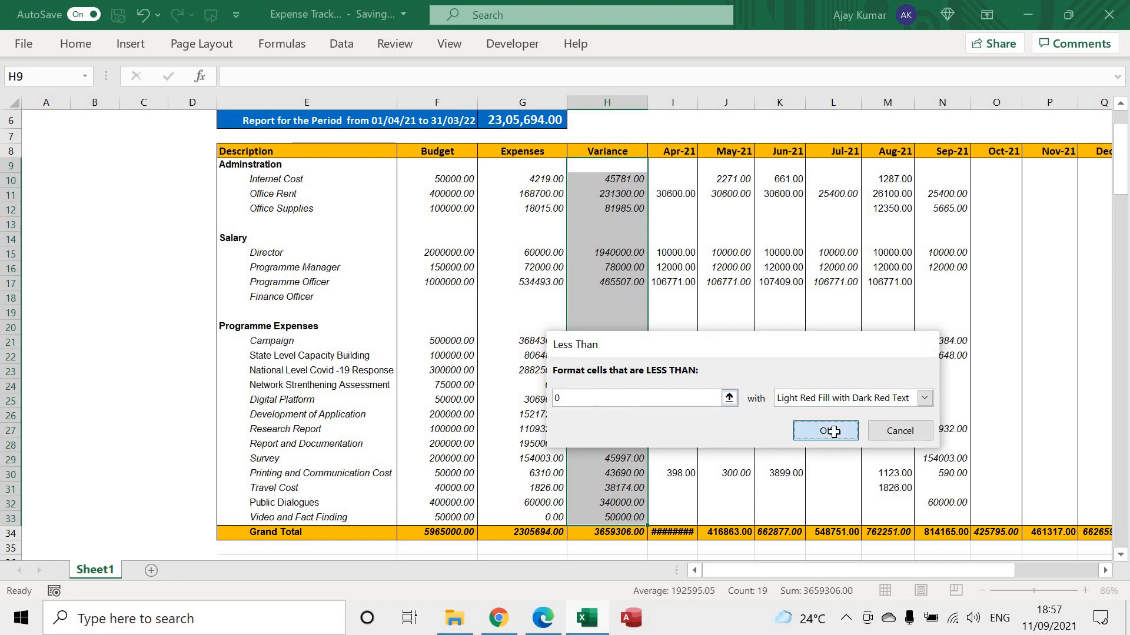
pyautogui.click(825, 430)
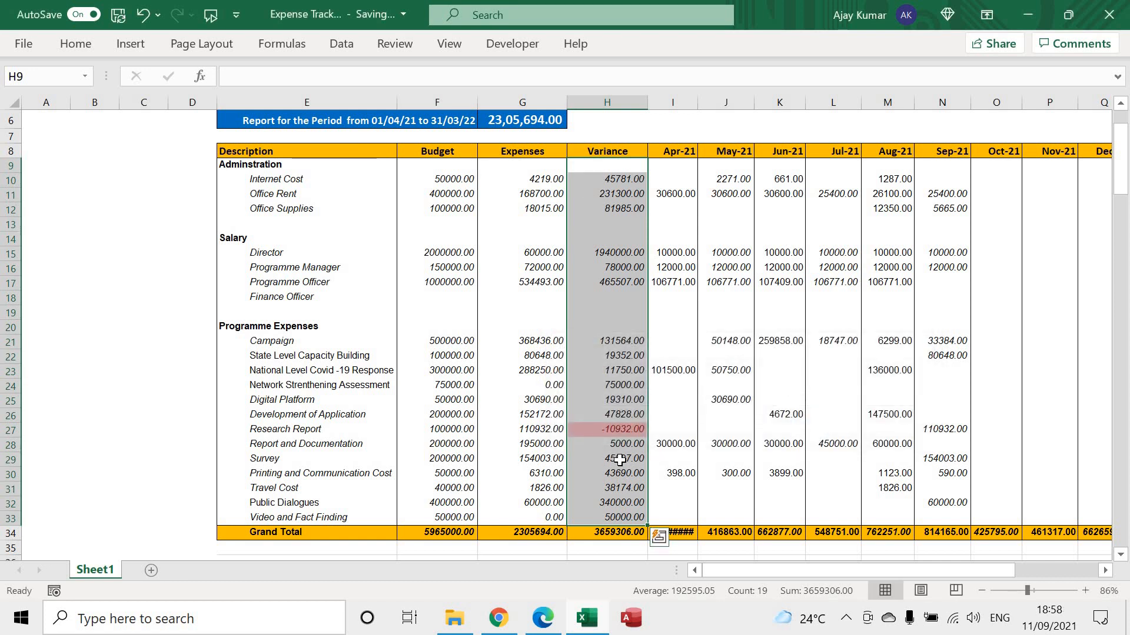
pyautogui.click(628, 432)
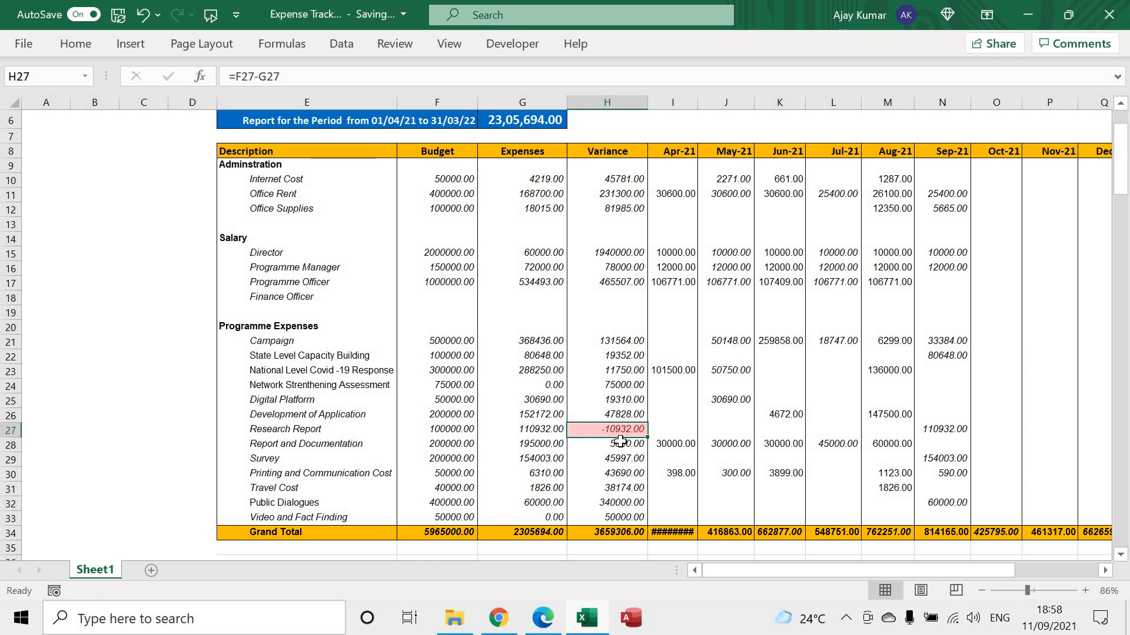
# Hide the monthly columns I to T so that only the budget, expenses and variance summary shows
pyautogui.scroll(2, 621, 441)
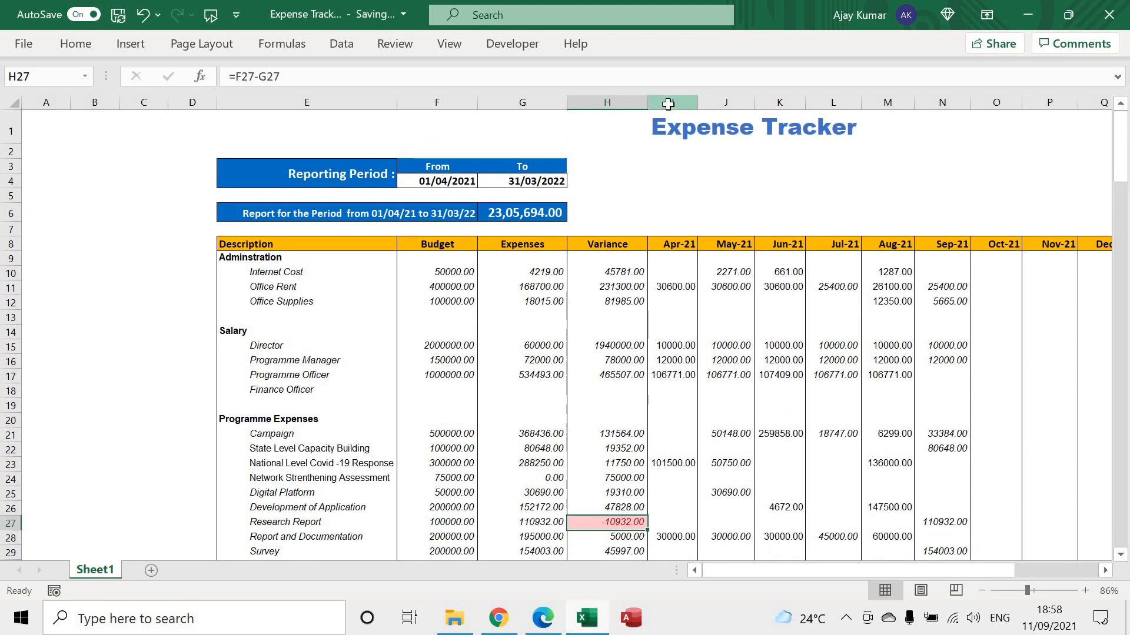
pyautogui.moveTo(668, 103); pyautogui.dragTo(1127, 110)
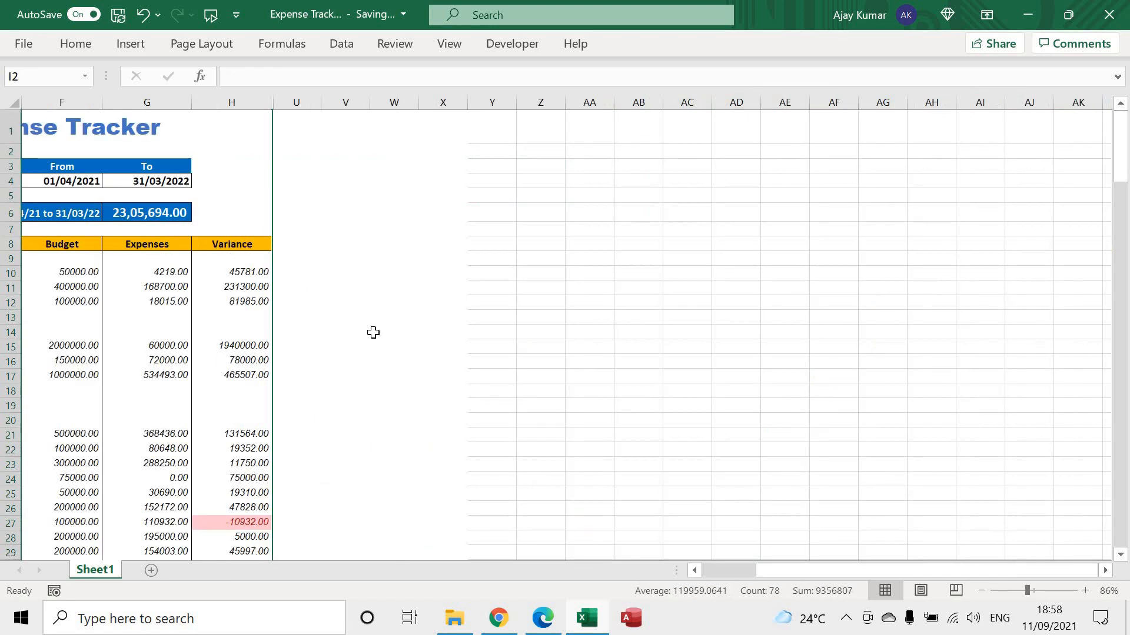
pyautogui.hscroll(-3, 373, 333)
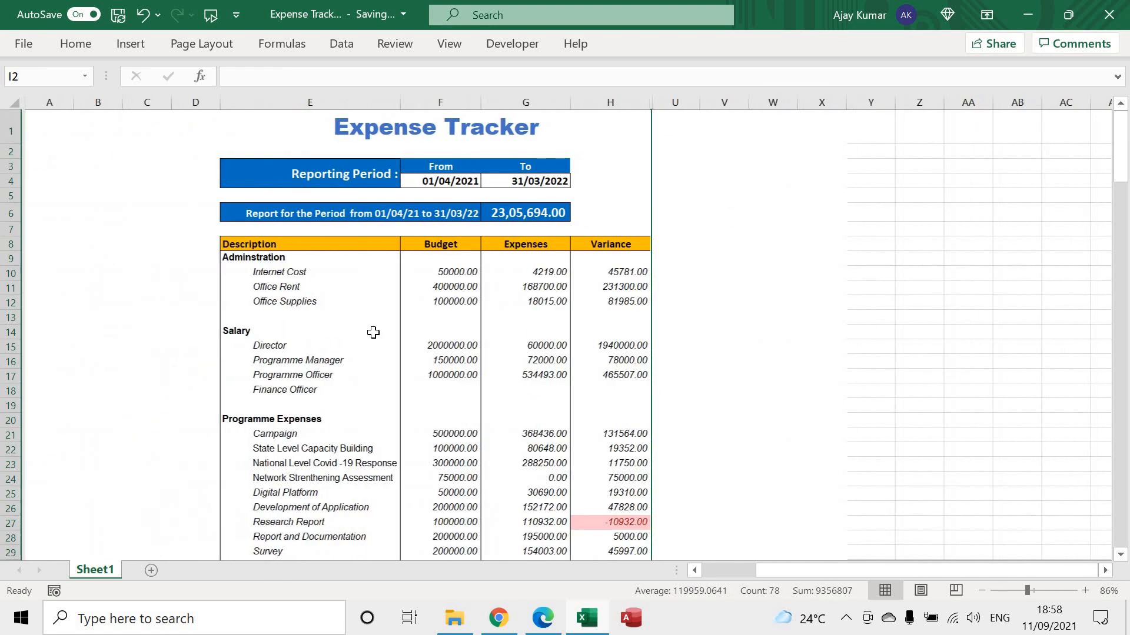
# Set the reporting period's To date in G4 to 31/05/2021
pyautogui.keyDown('ctrl'); pyautogui.scroll(4, 404, 277); pyautogui.keyUp('ctrl')
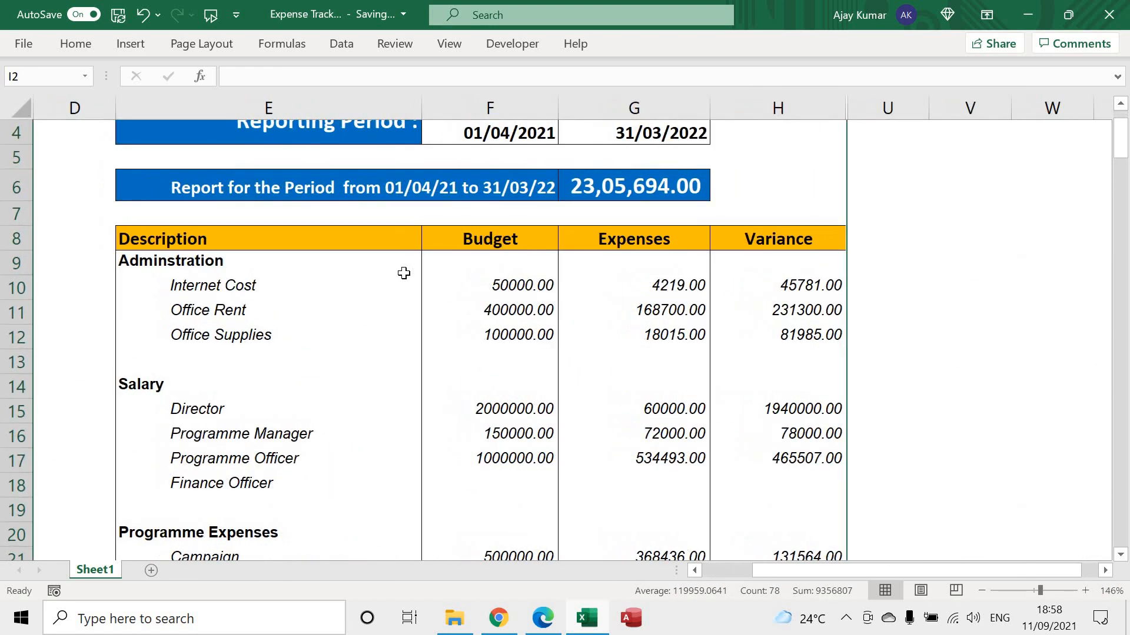
pyautogui.scroll(1, 404, 273)
pyautogui.doubleClick(645, 238)
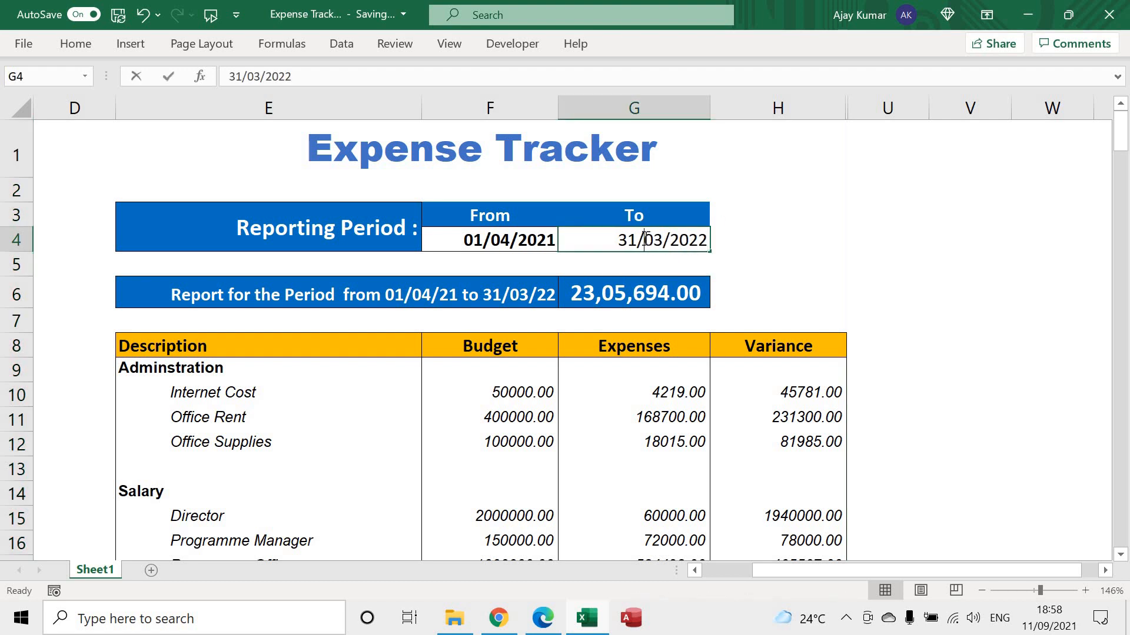
pyautogui.press('BackSpace')
pyautogui.write('5')
pyautogui.press('Return')
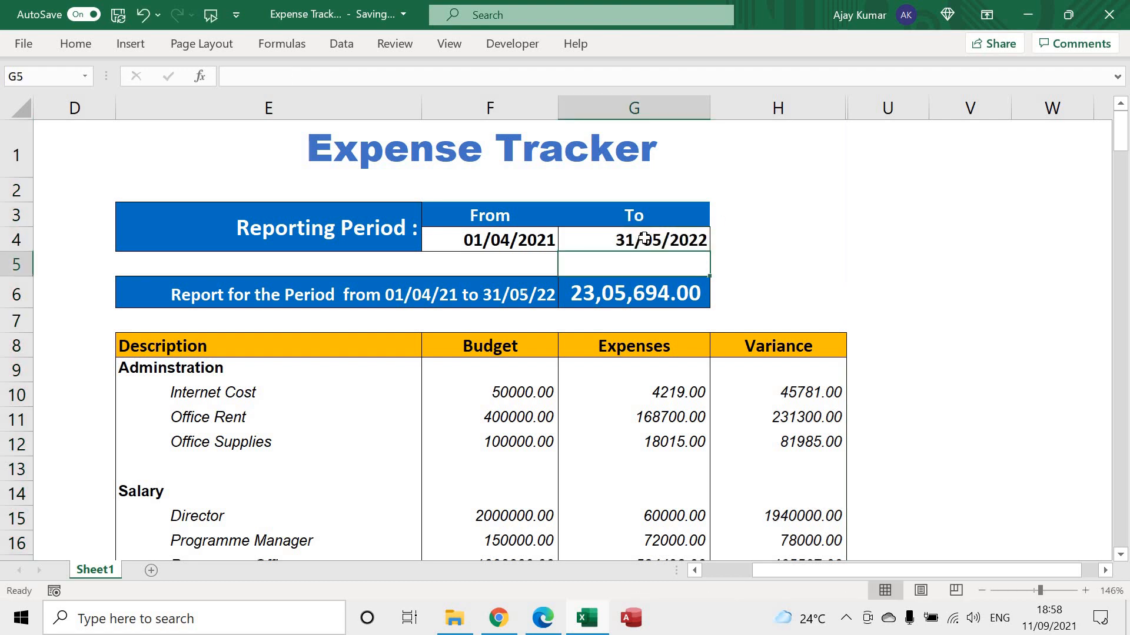
pyautogui.doubleClick(697, 235)
pyautogui.hotkey('shift', 'Left')
pyautogui.write('1')
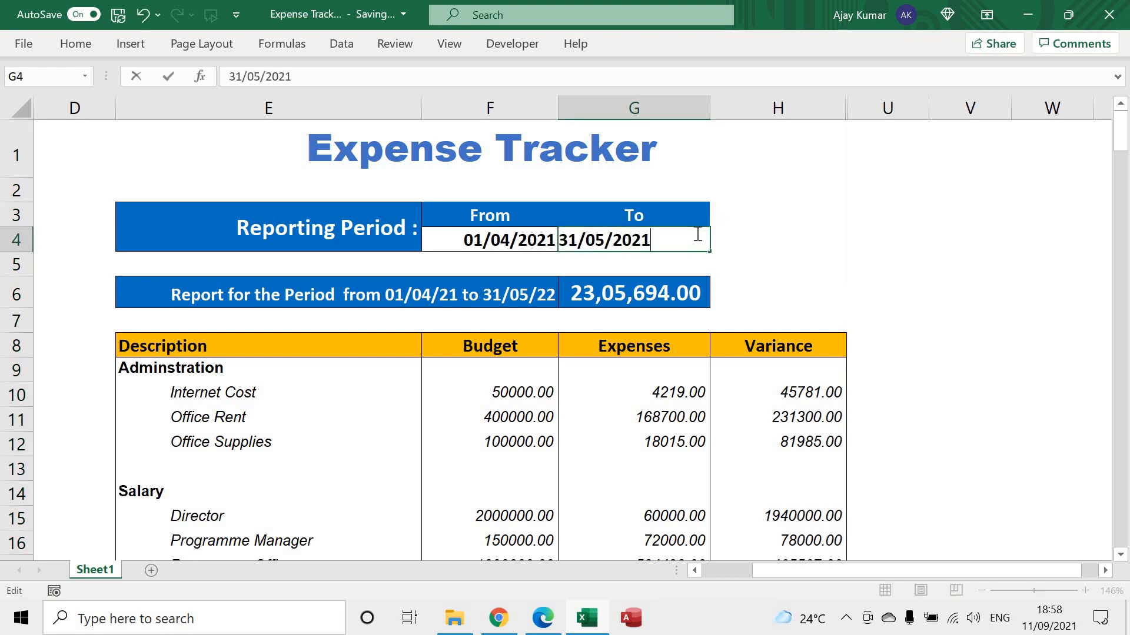
pyautogui.press('Return')
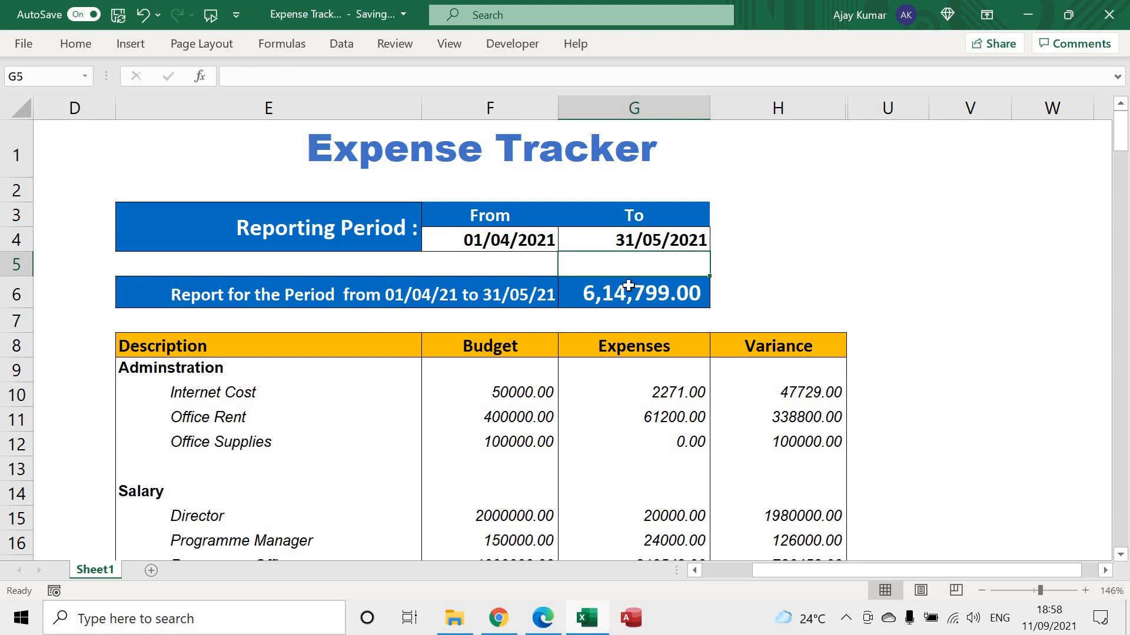
# Check the From and To dates, the period total in G6 and the Internet Cost expense formula in G10
pyautogui.click(523, 239)
pyautogui.press('Right')
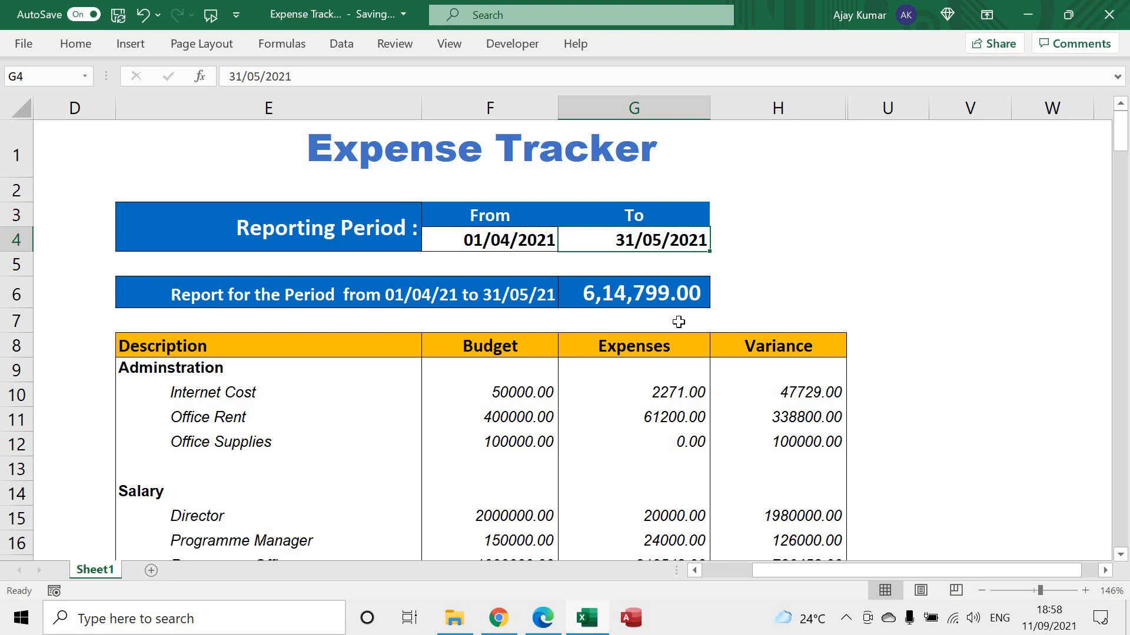
pyautogui.click(629, 291)
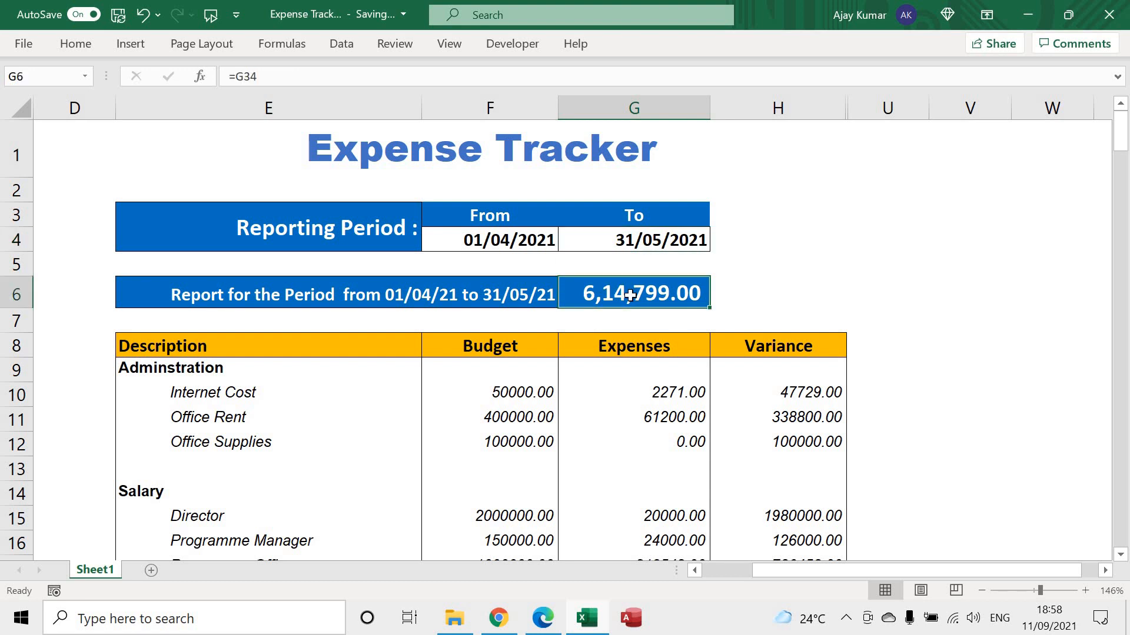
pyautogui.click(650, 399)
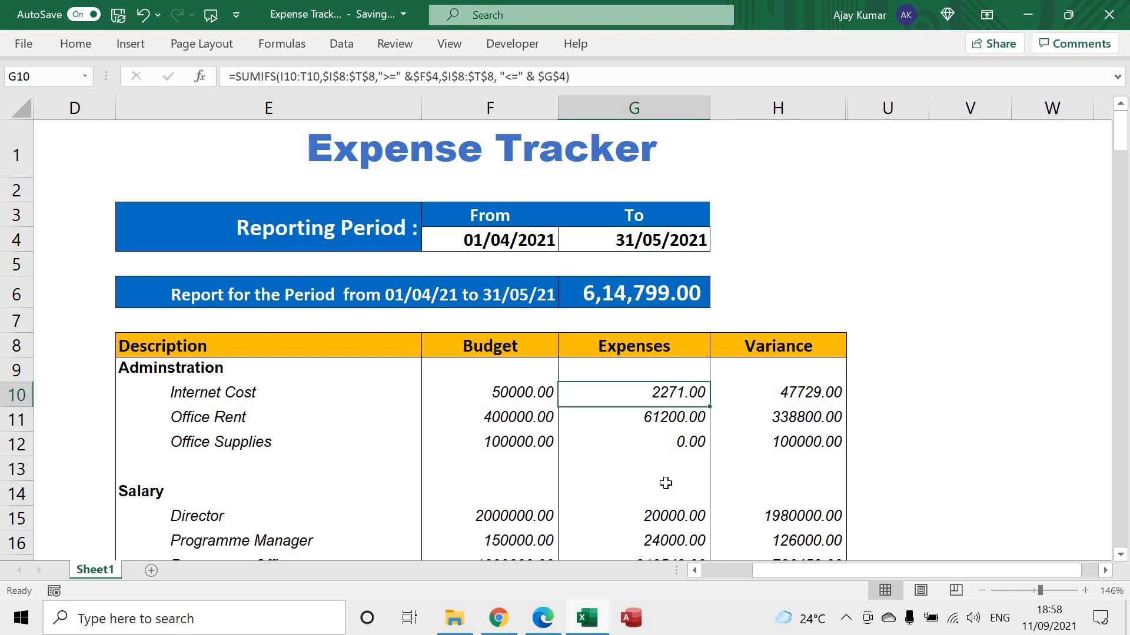
pyautogui.keyDown('ctrl'); pyautogui.scroll(-3, 666, 483); pyautogui.keyUp('ctrl')
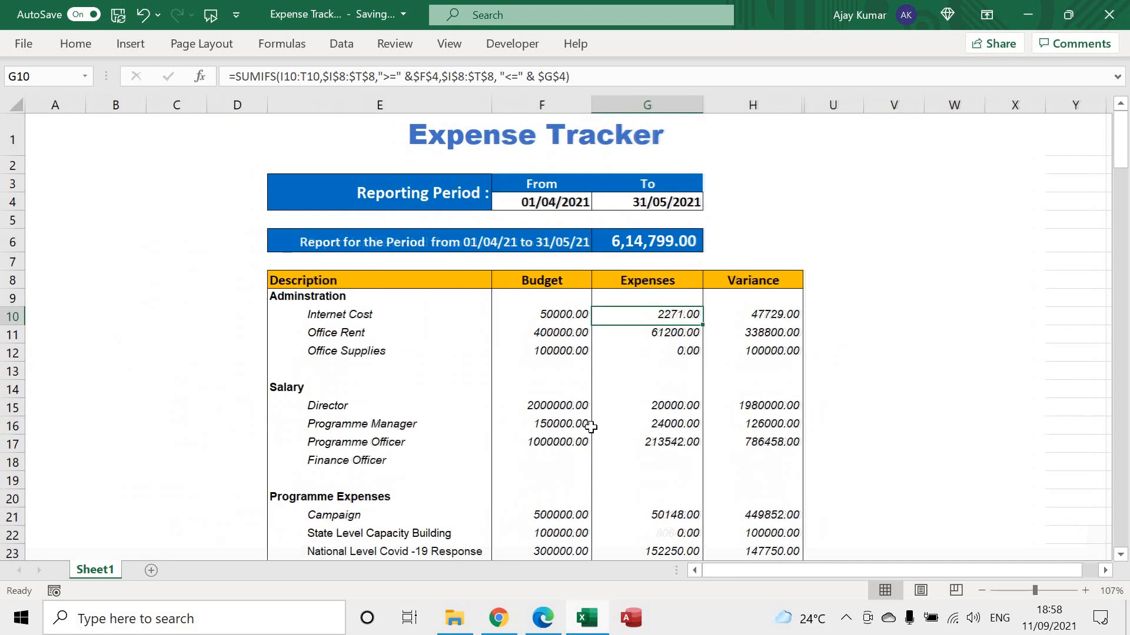